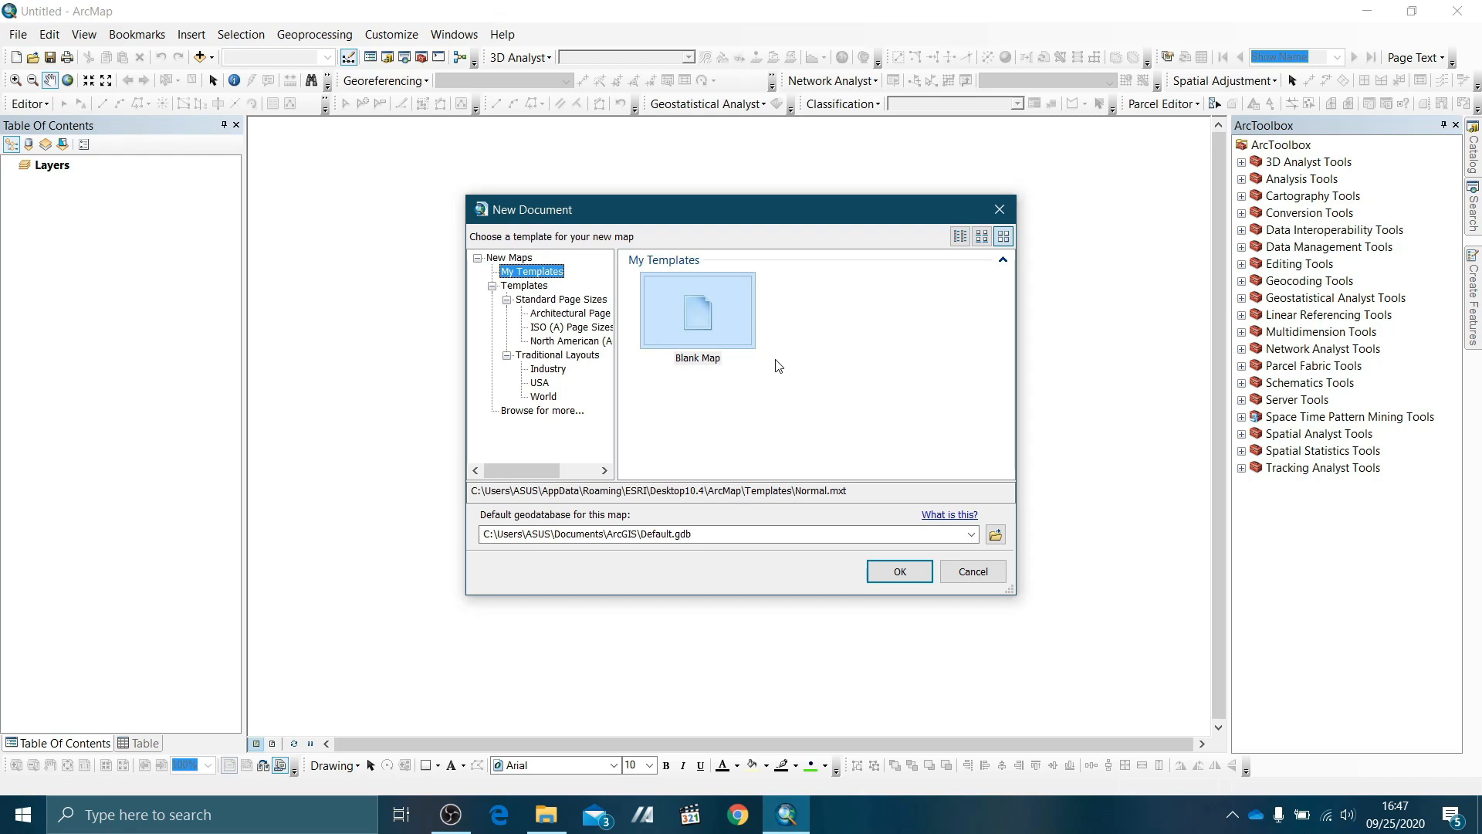
Create a new map document from the Blank Map template.
left_click(703, 331)
left_click(901, 572)
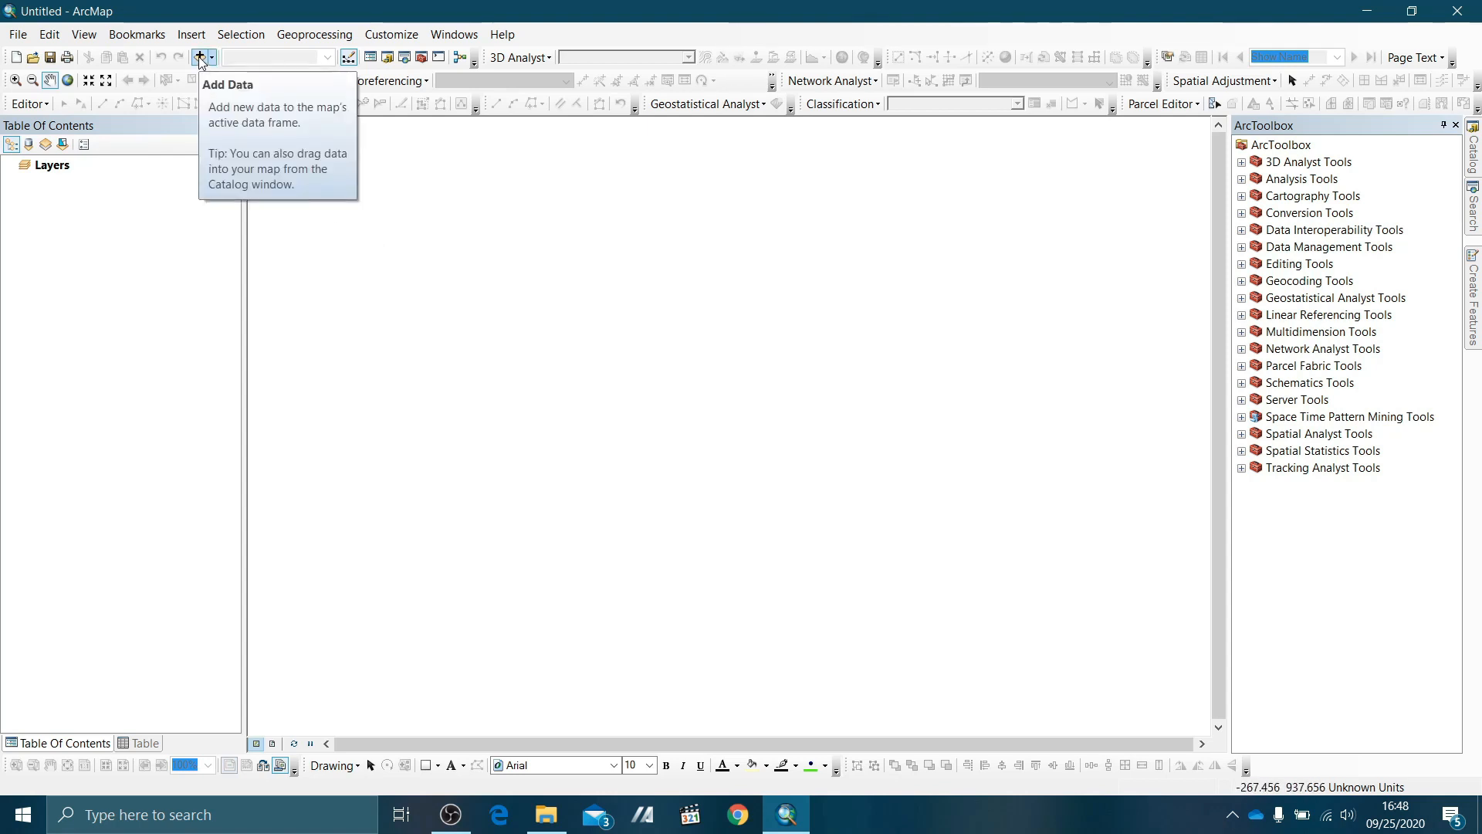
Add the Batas_Kecamatan_Bulak.shp shapefile from the BATAS ADMINISTRASI folder to the map.
left_click(200, 58)
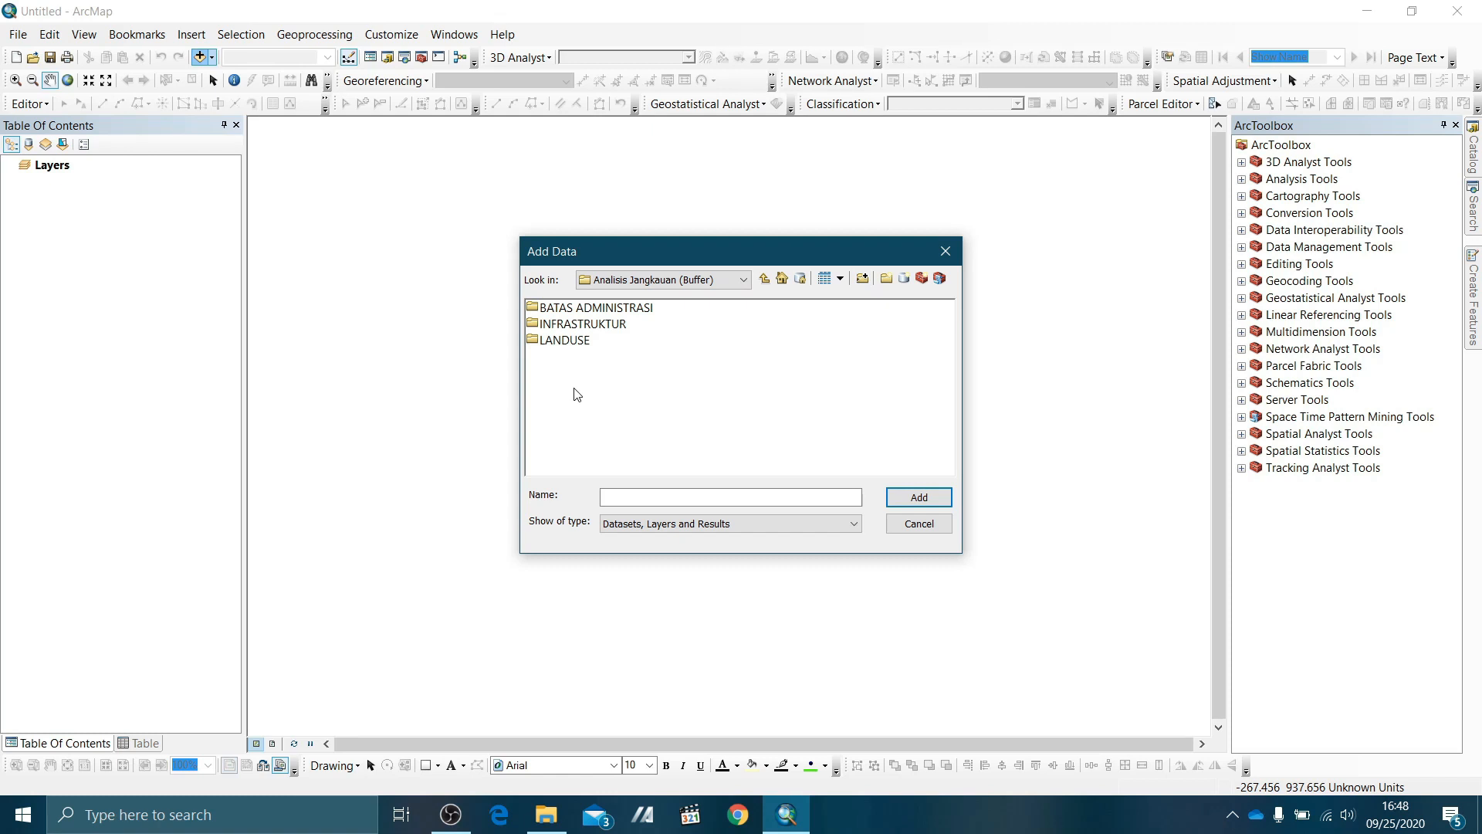
left_click(588, 310)
left_click(577, 326)
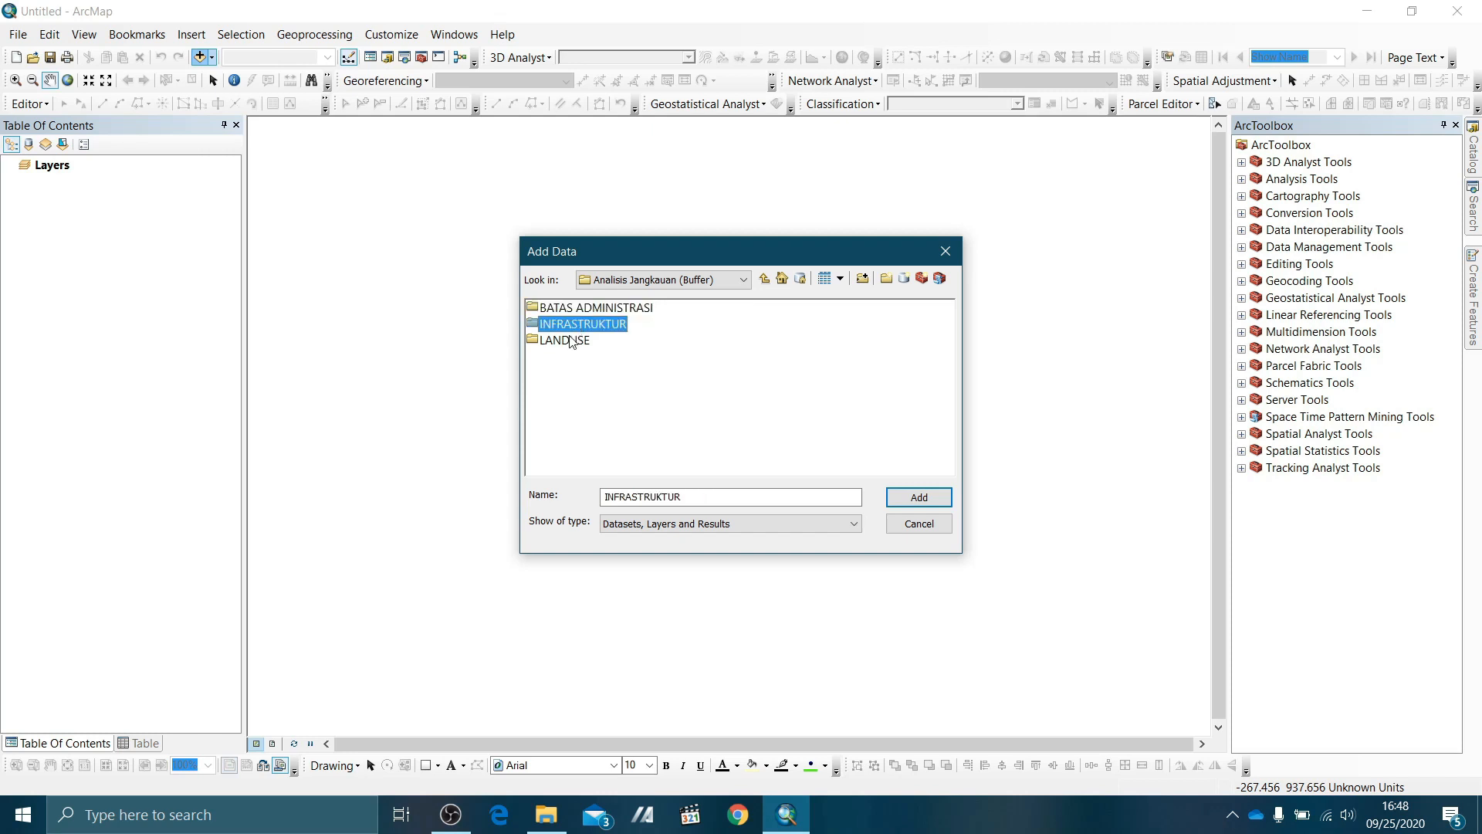
left_click(573, 342)
left_click(583, 400)
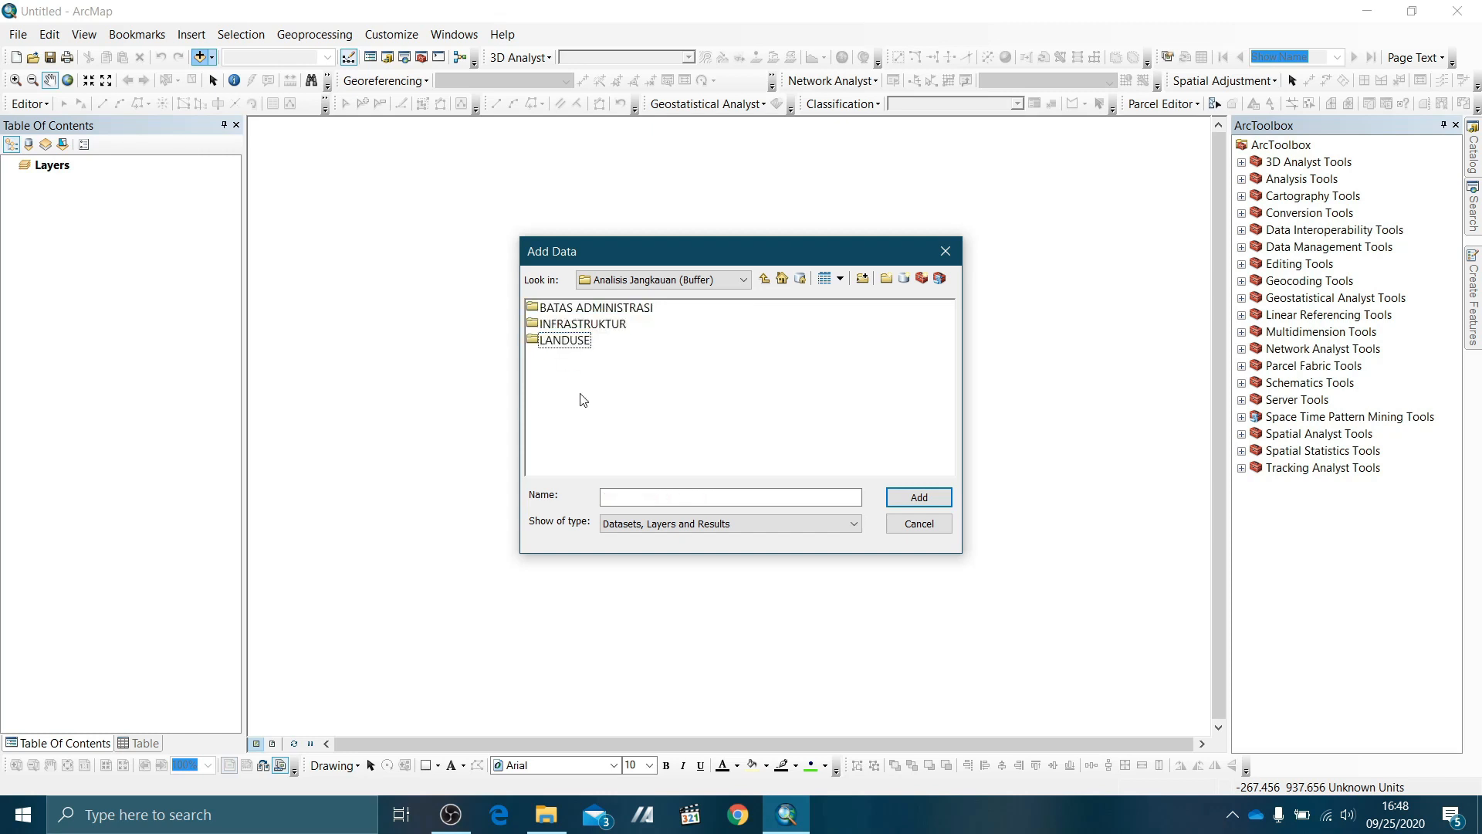
double_click(570, 310)
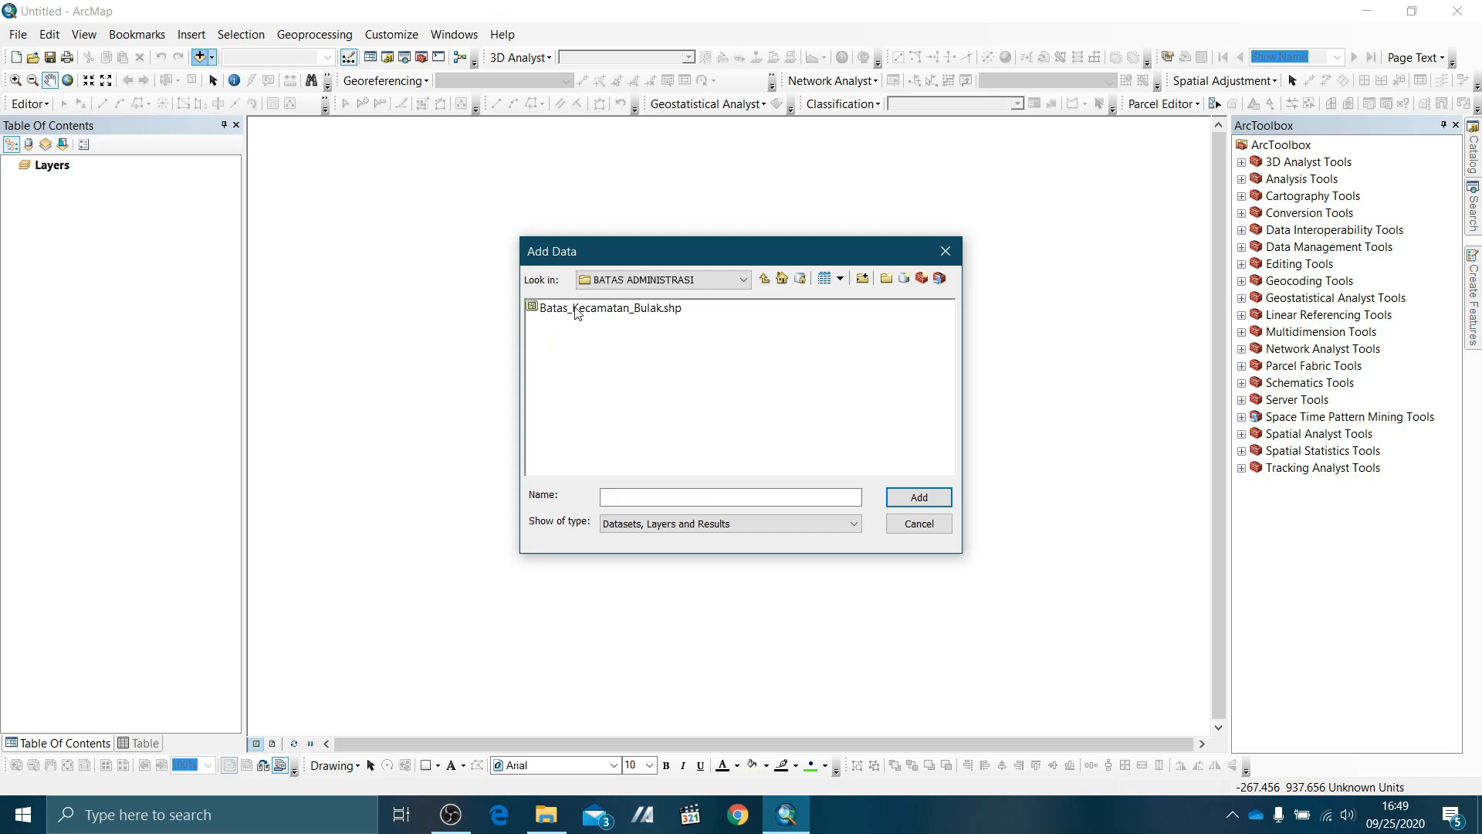
left_click(580, 314)
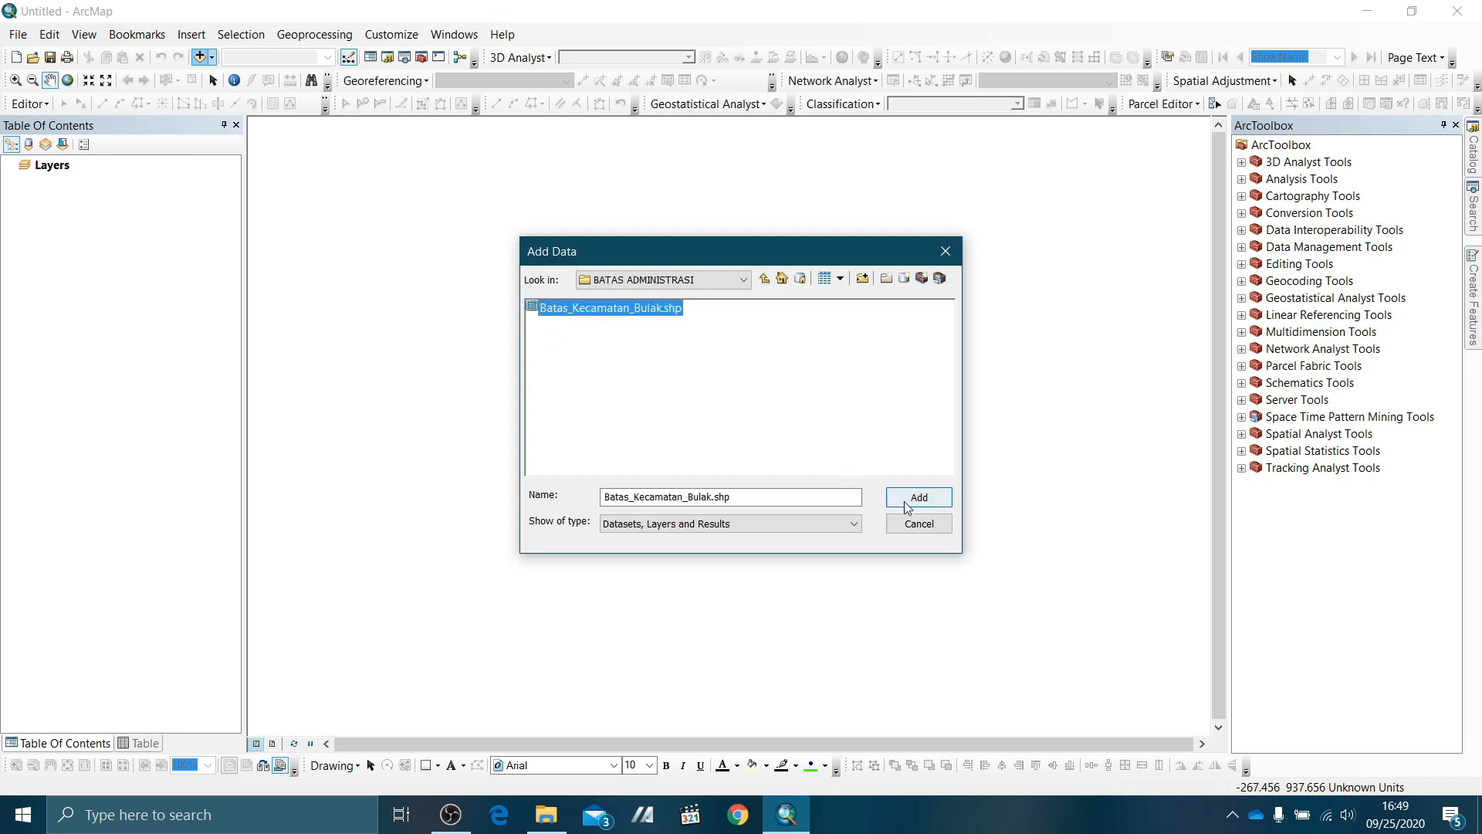
left_click(722, 377)
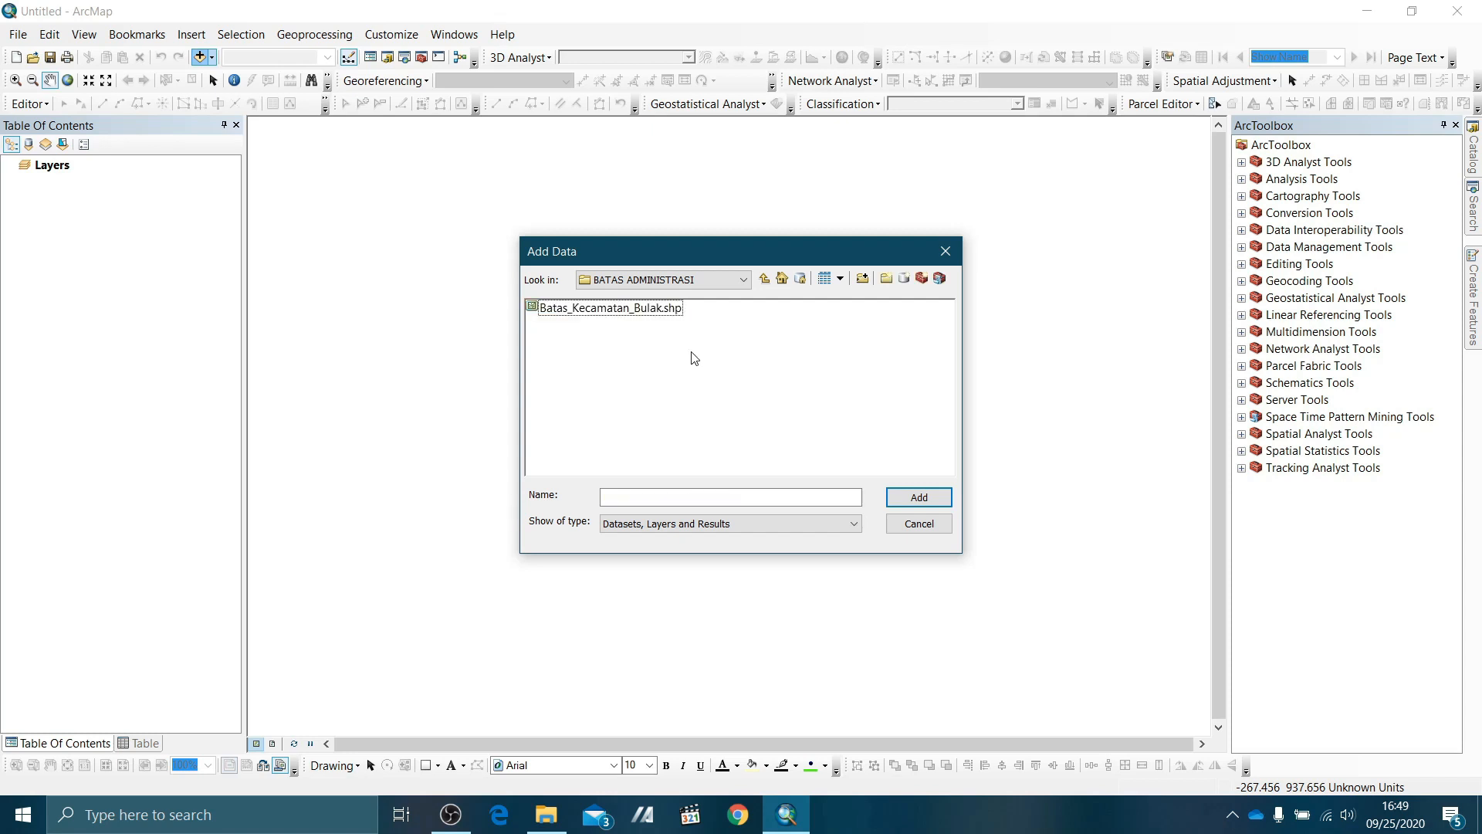
left_click(668, 312)
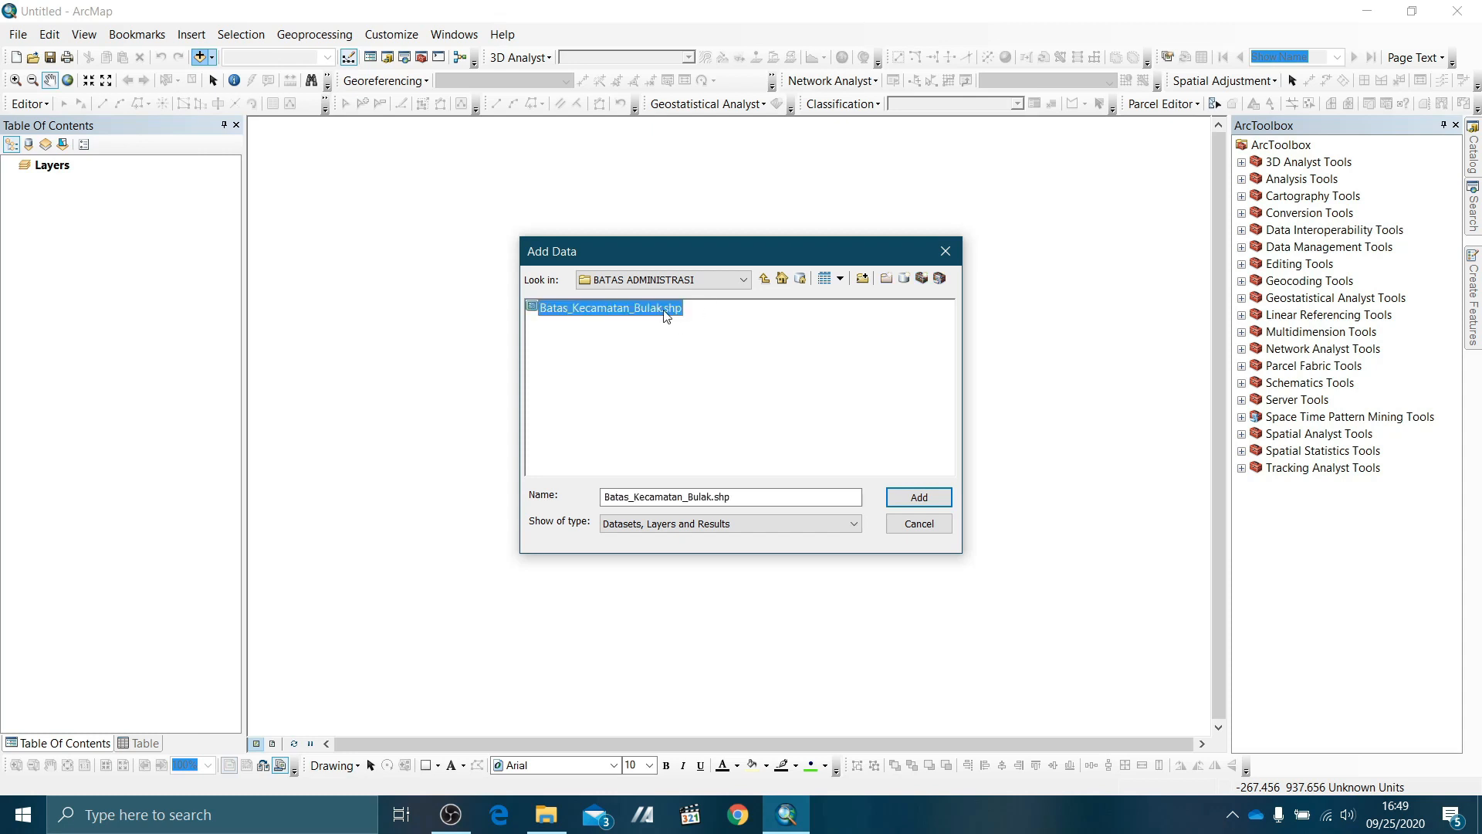
left_click(918, 499)
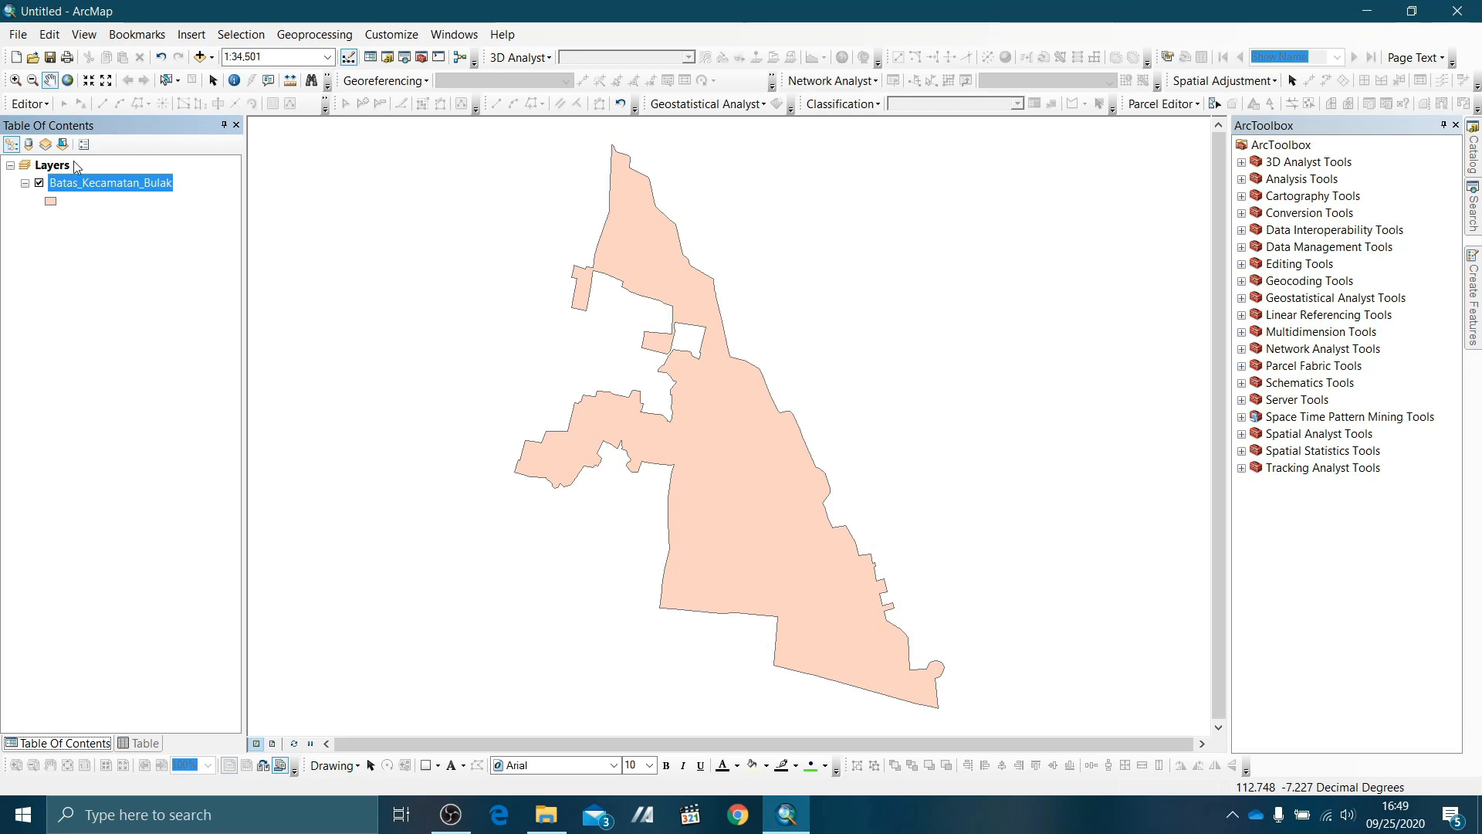
Add the Bangunan.shp, Fasum_Sekolah.shp and Jalan.shp shapefiles from the INFRASTRUKTUR folder to the map.
left_click(198, 57)
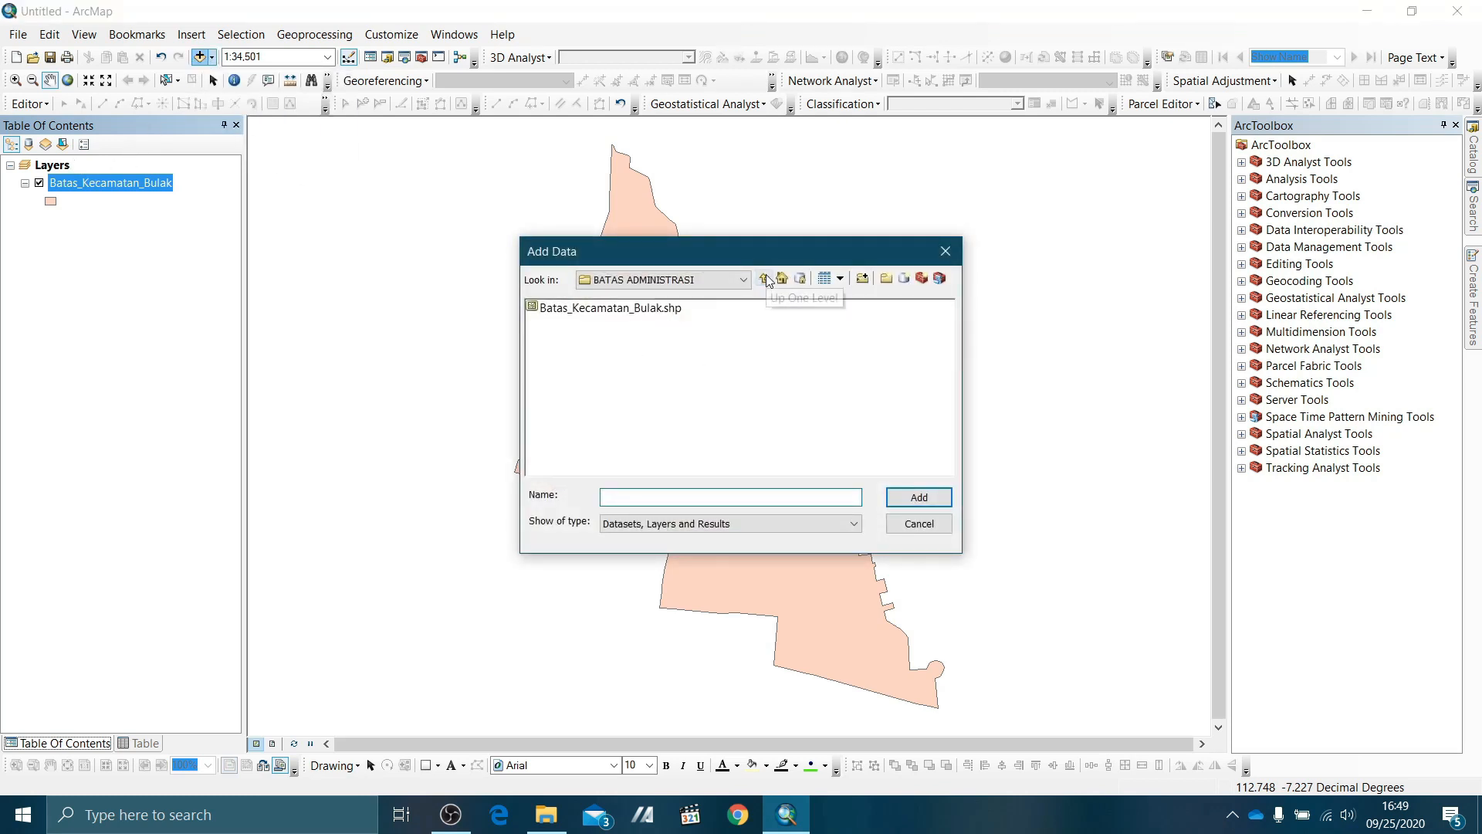
left_click(767, 280)
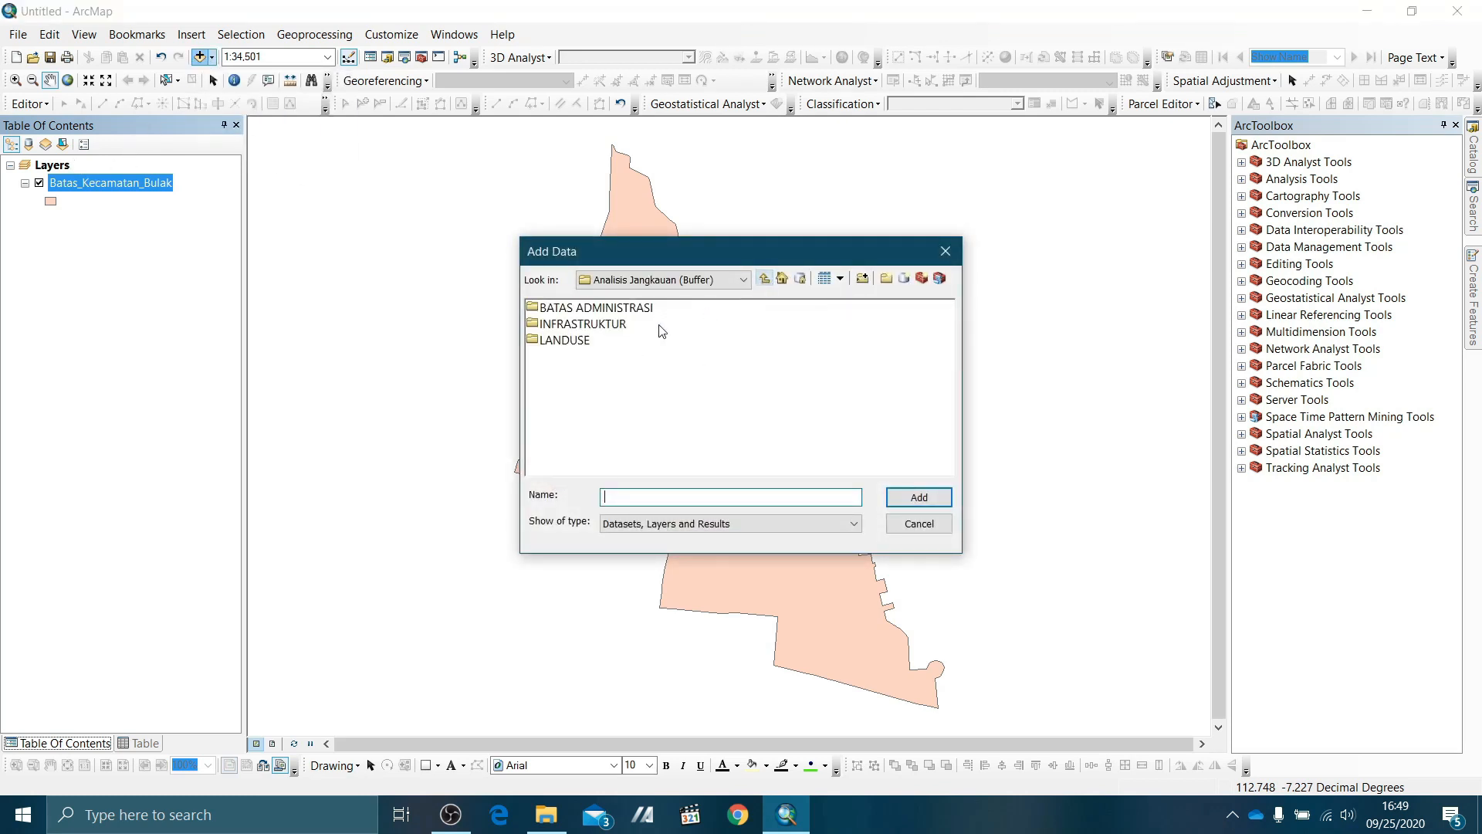
double_click(568, 326)
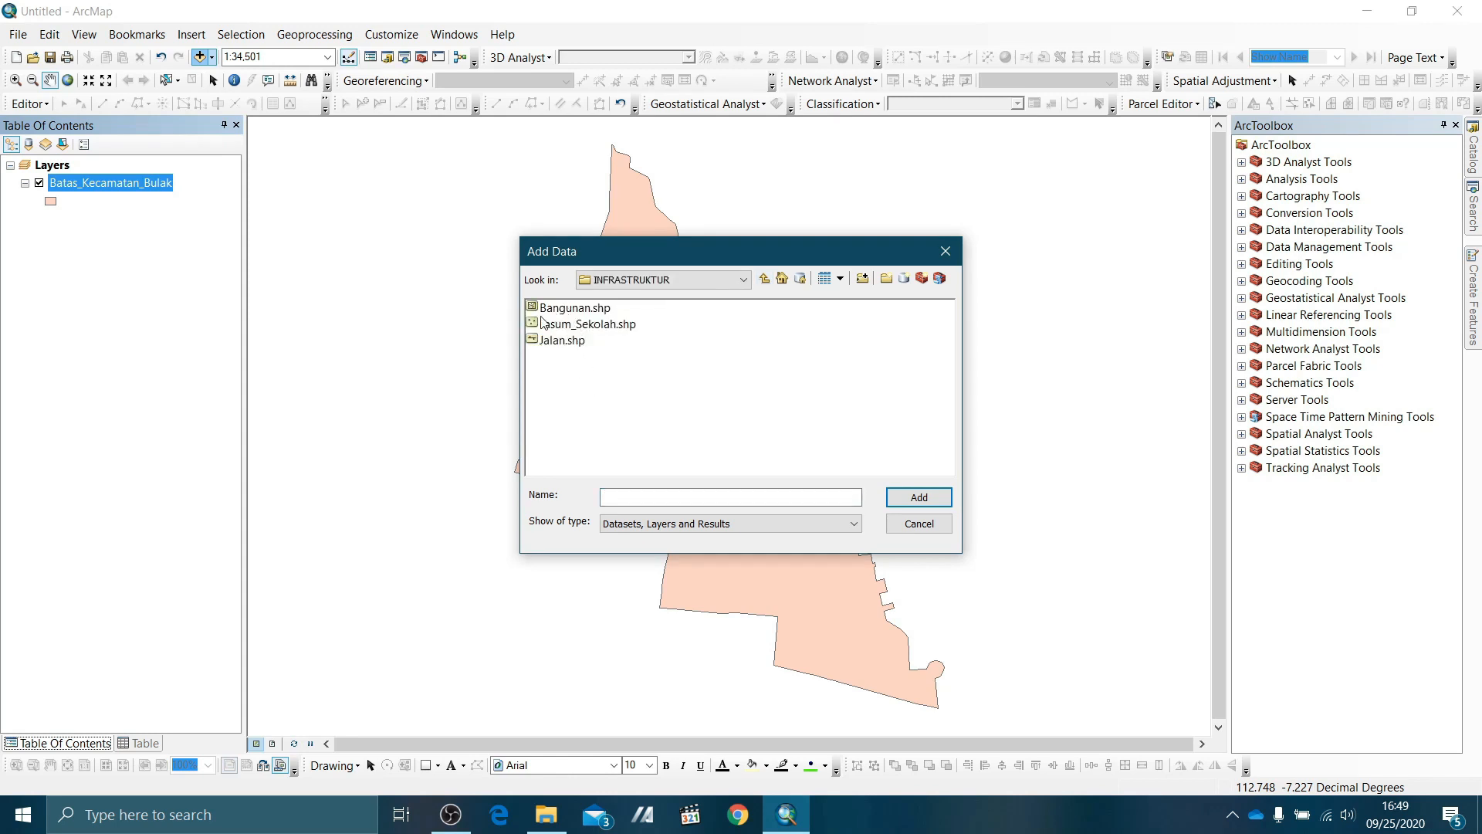
left_click_drag(663, 358, 583, 308)
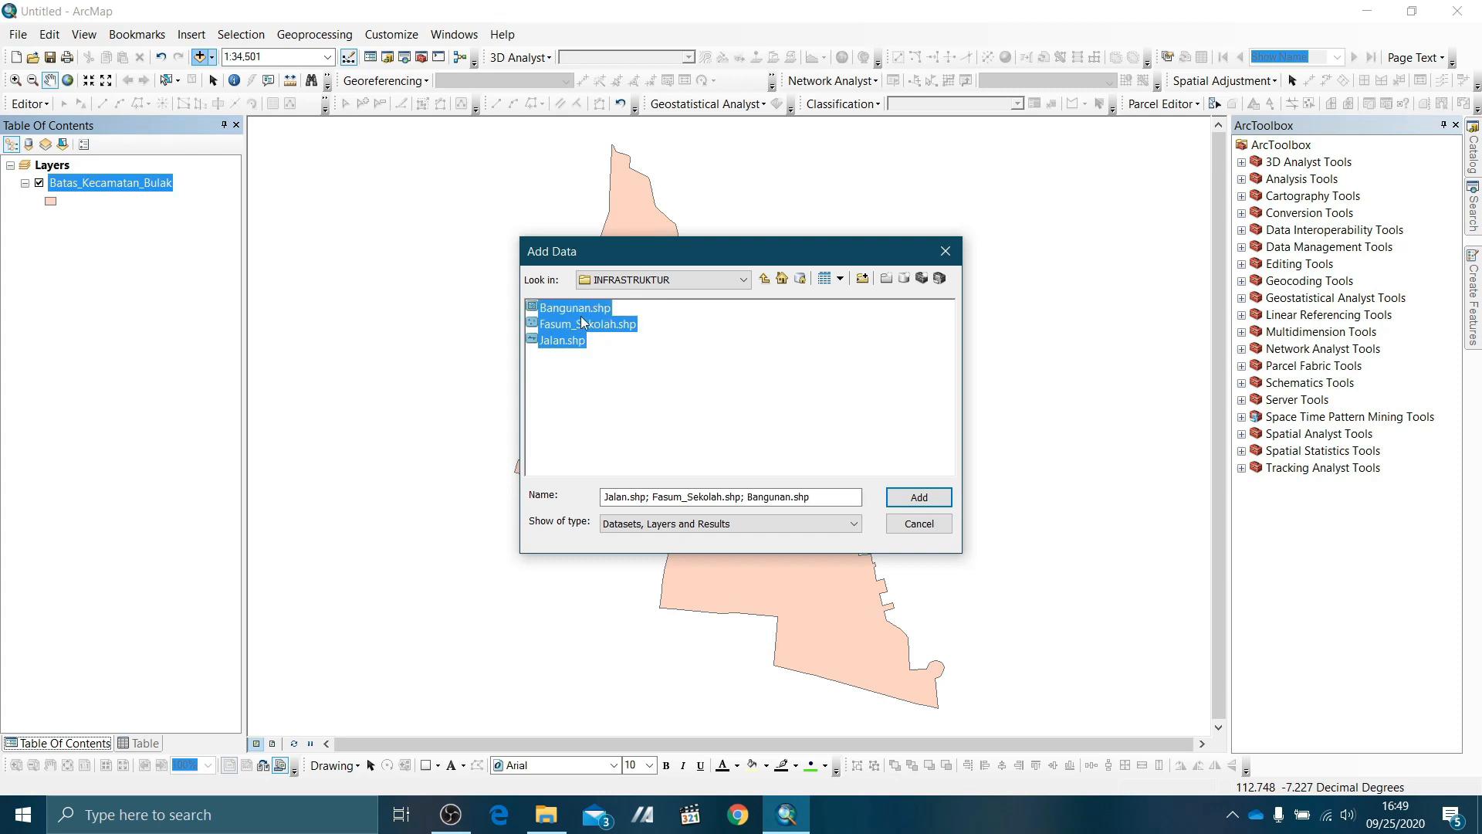
left_click(920, 498)
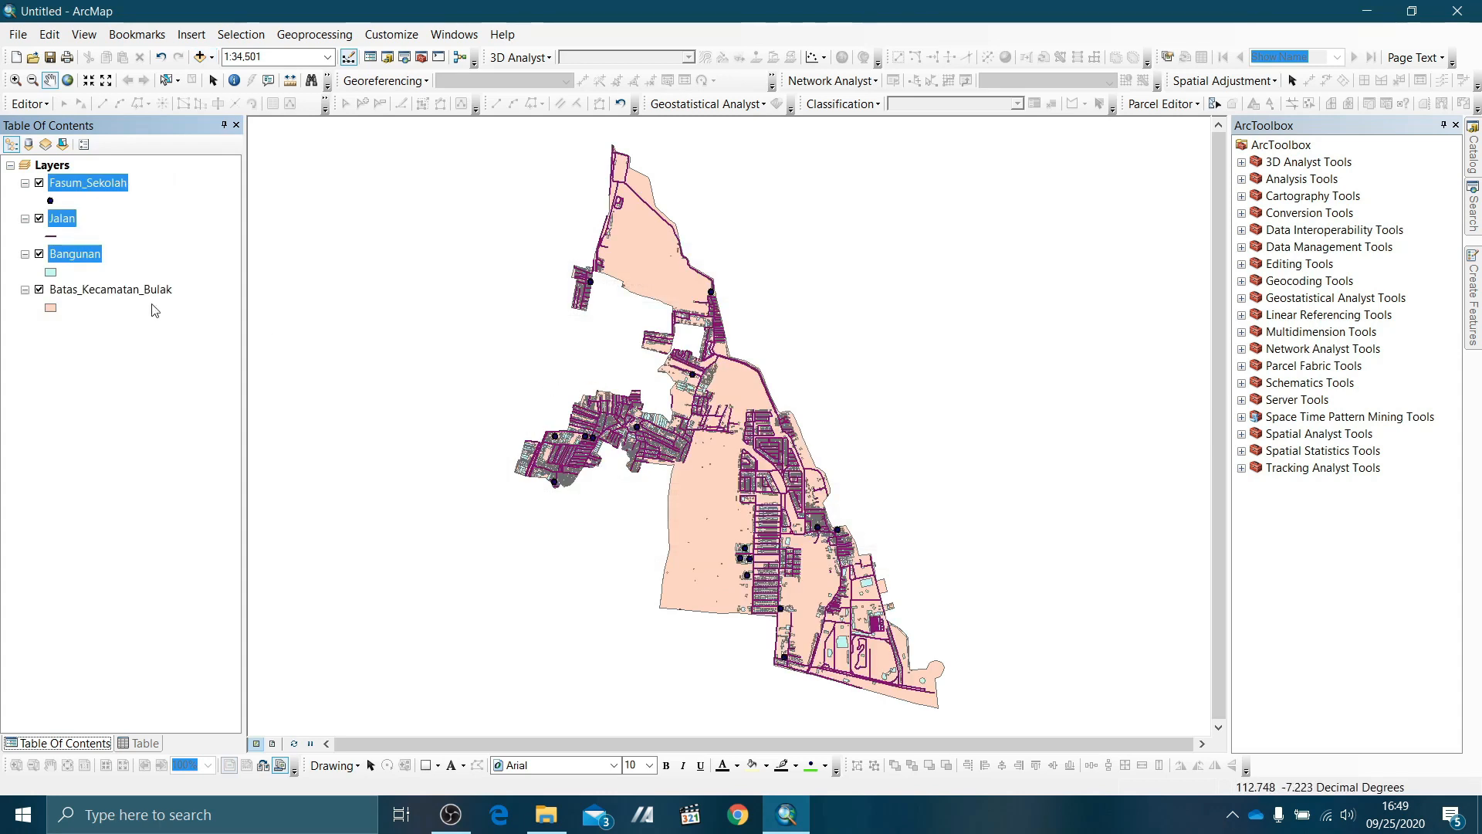
Add the Zona_RTH.shp shapefile from the LANDUSE folder to the map.
left_click(199, 57)
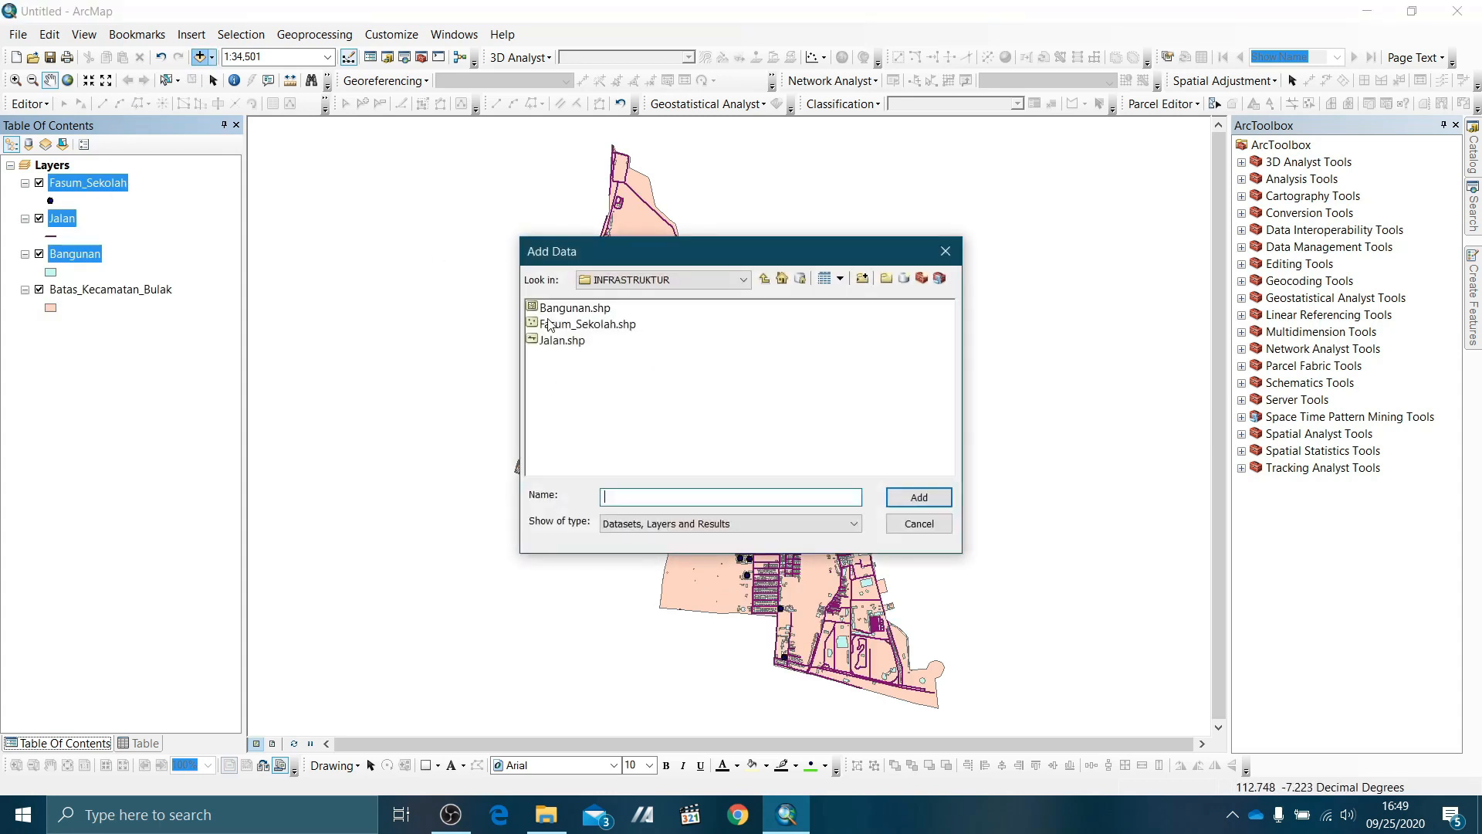
left_click(765, 278)
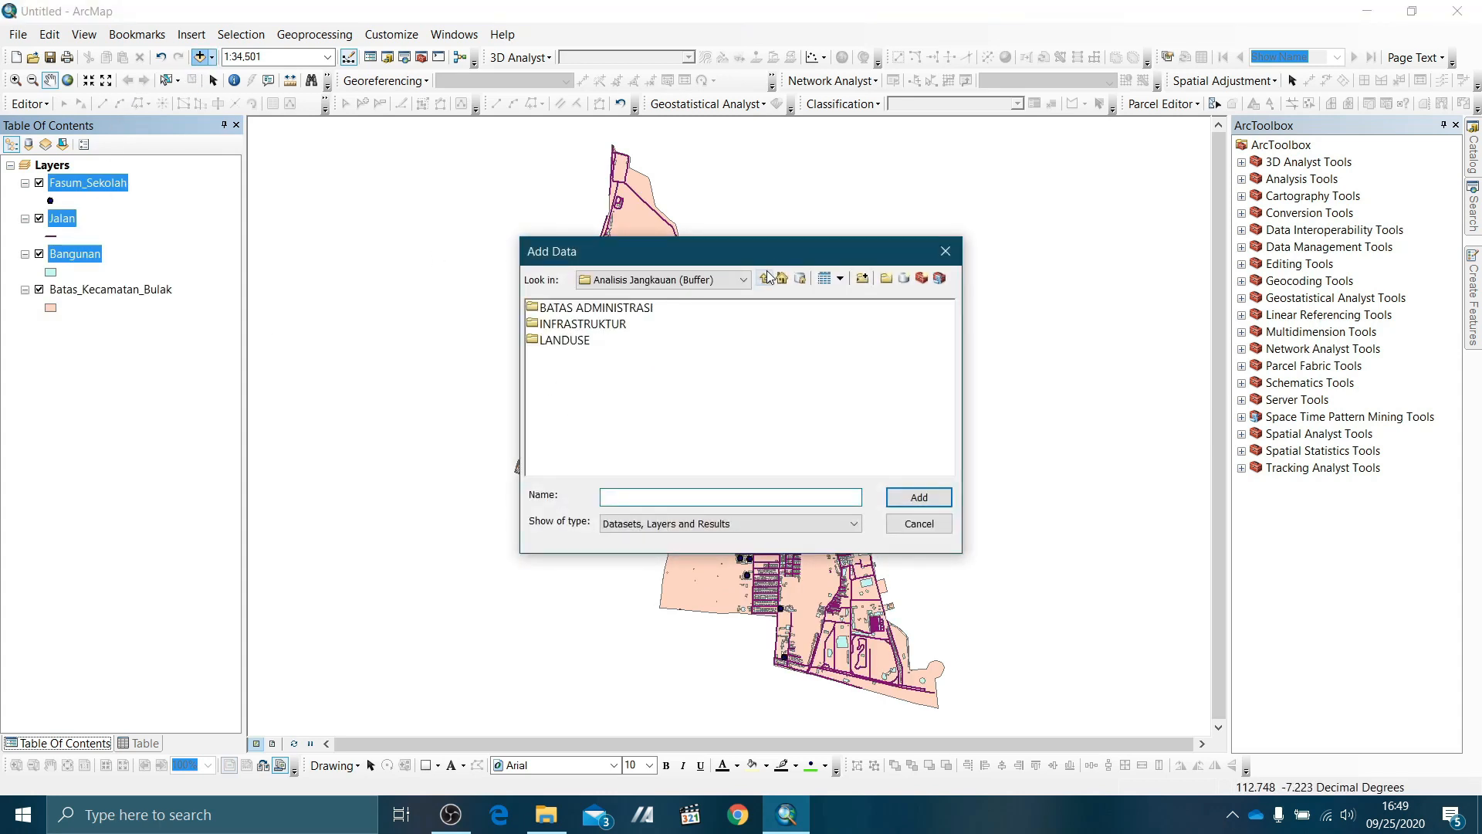
double_click(547, 344)
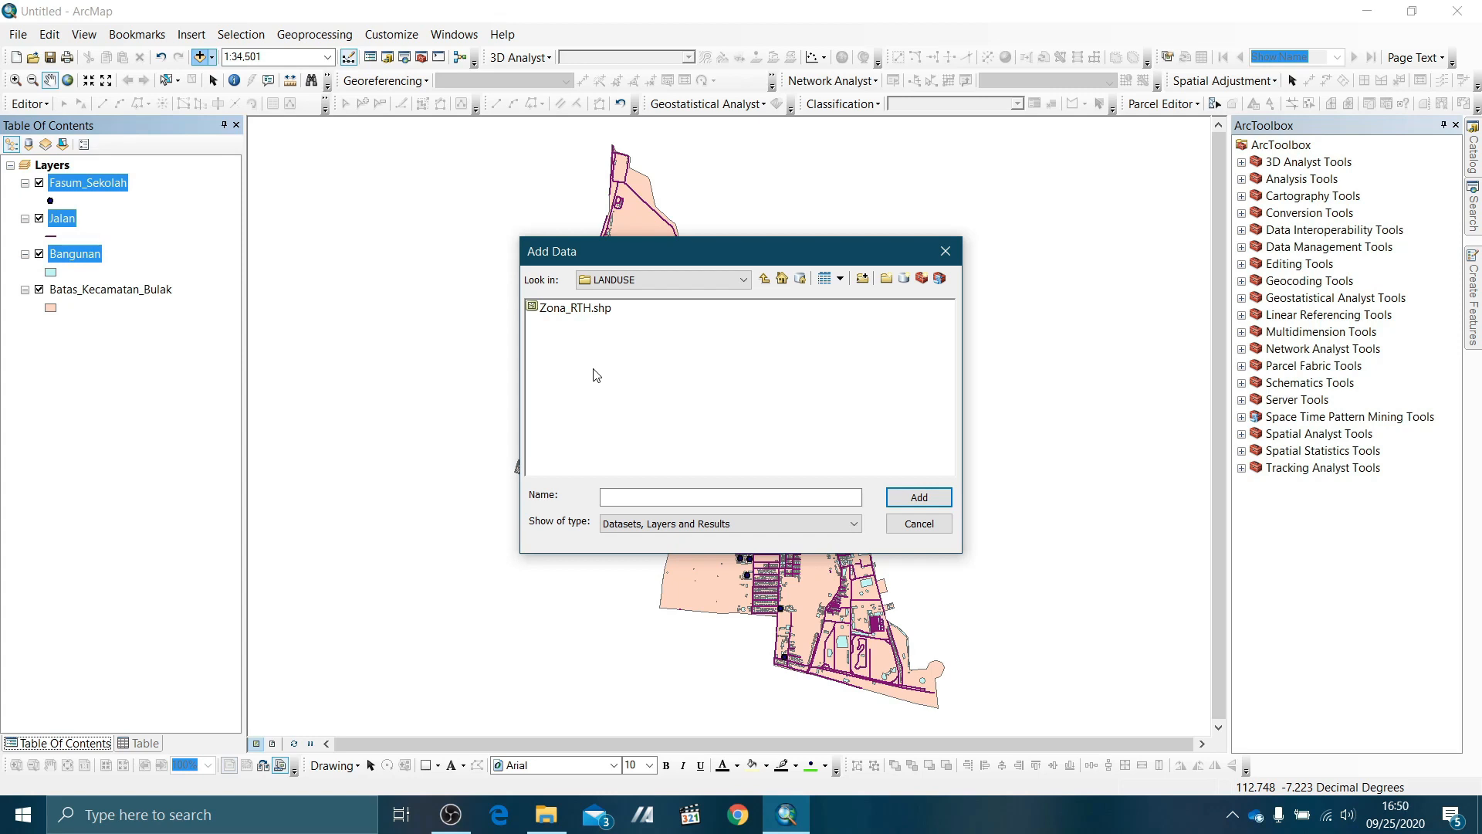
left_click(582, 307)
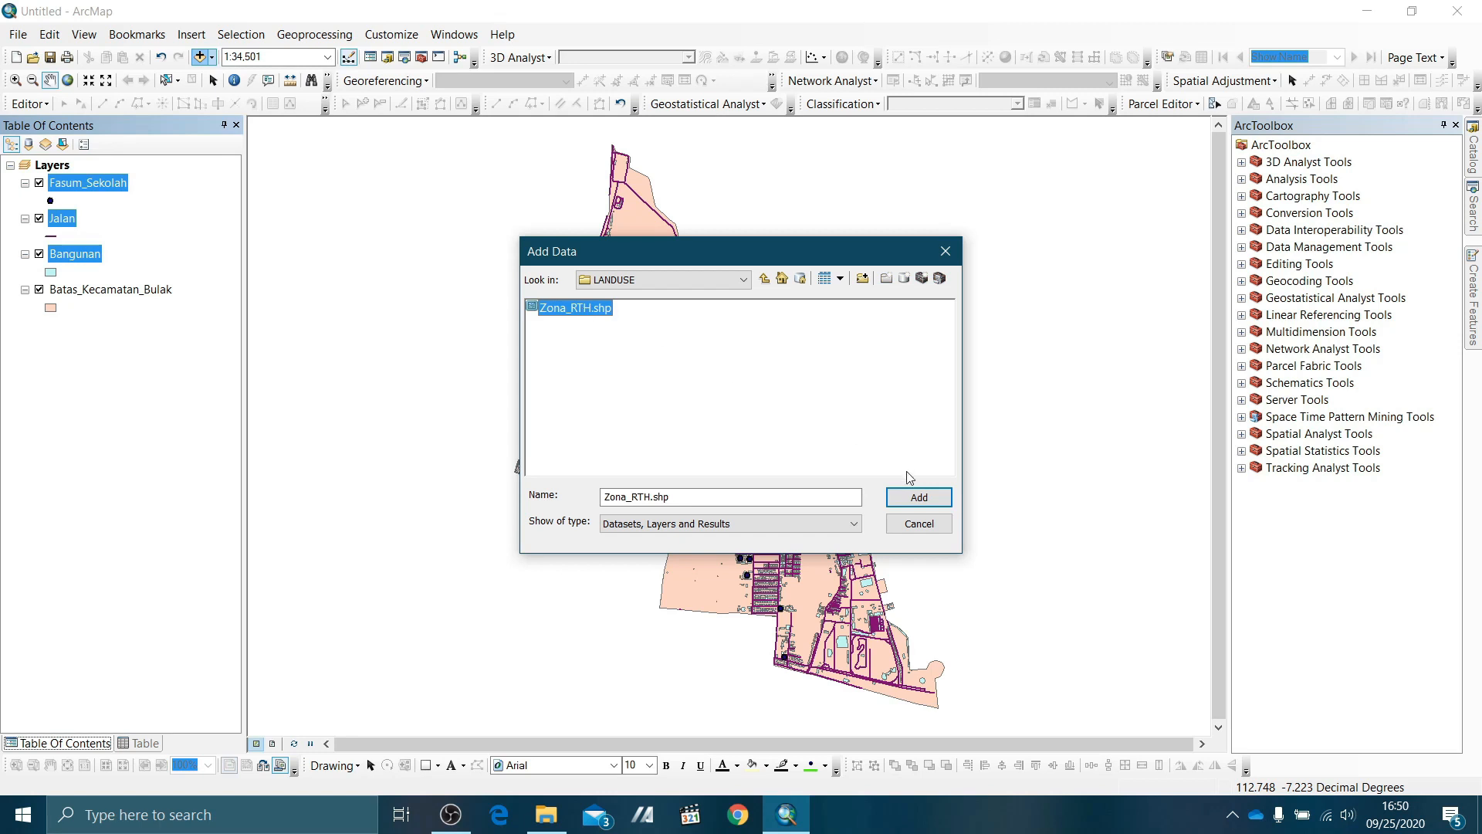
left_click(917, 500)
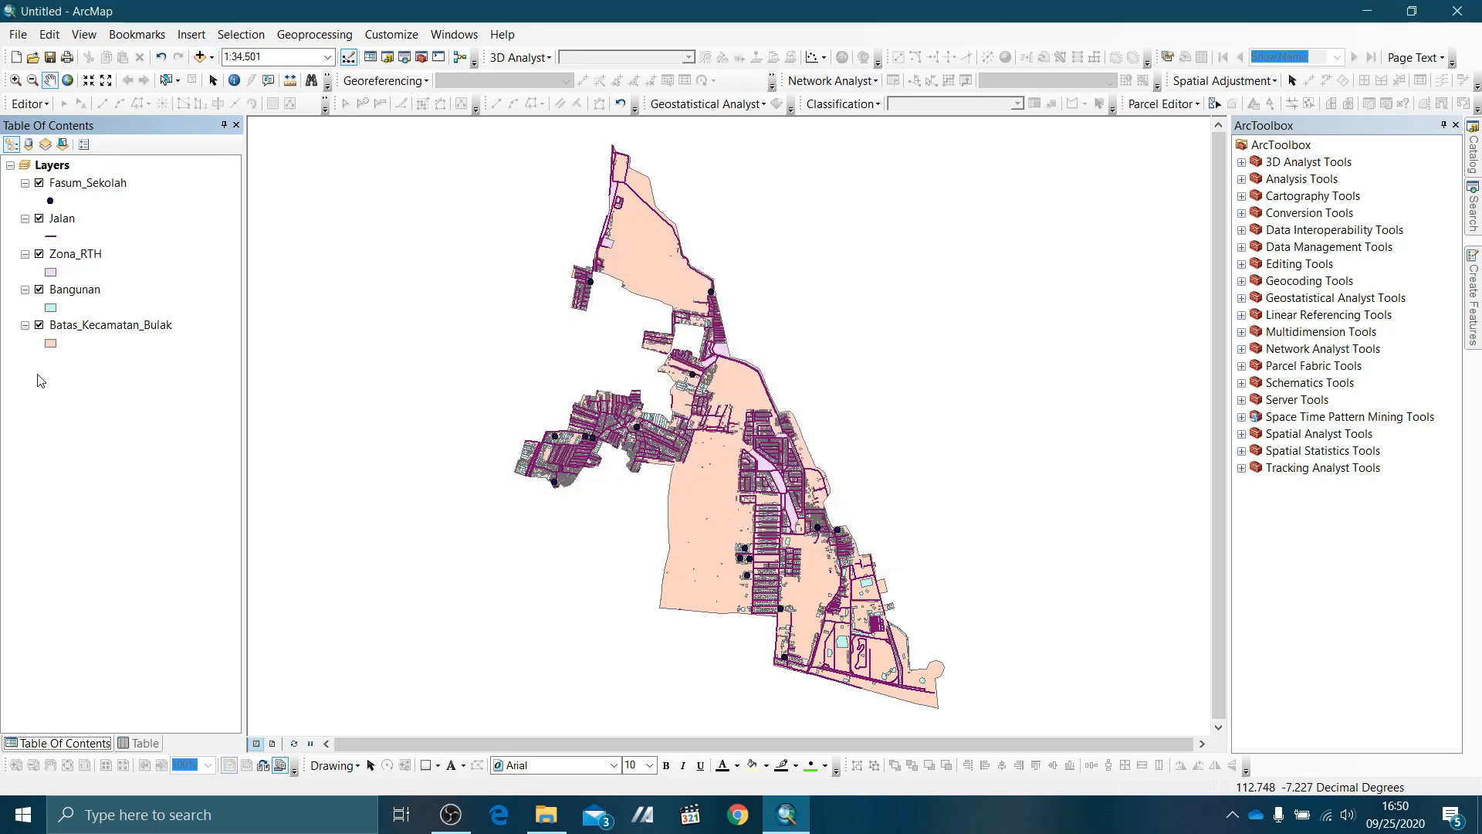
Reorder the layers so that Bangunan sits directly above Zona_RTH.
left_click(71, 291)
left_click_drag(71, 297, 71, 248)
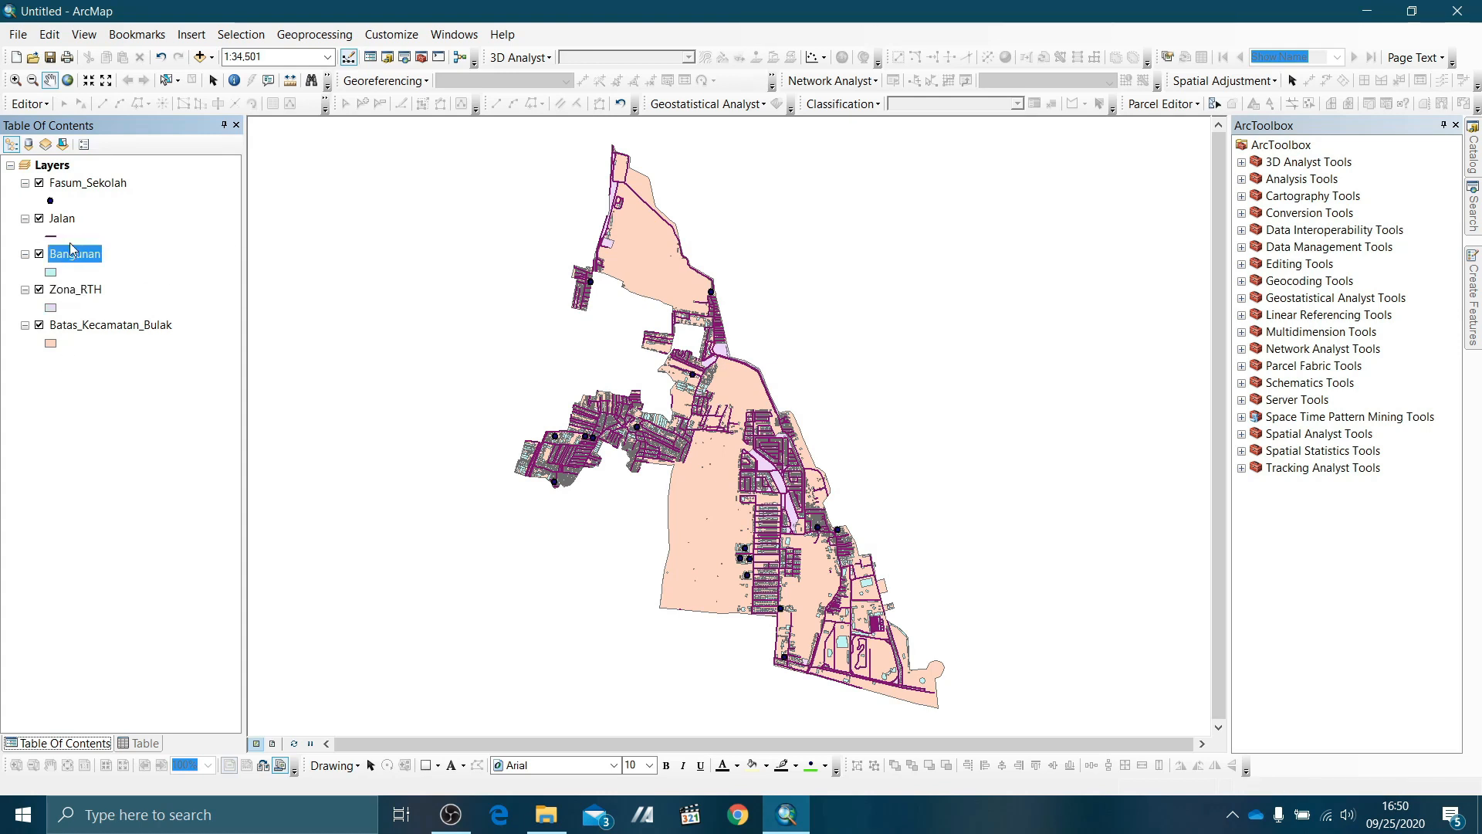
left_click(77, 370)
left_click(71, 291)
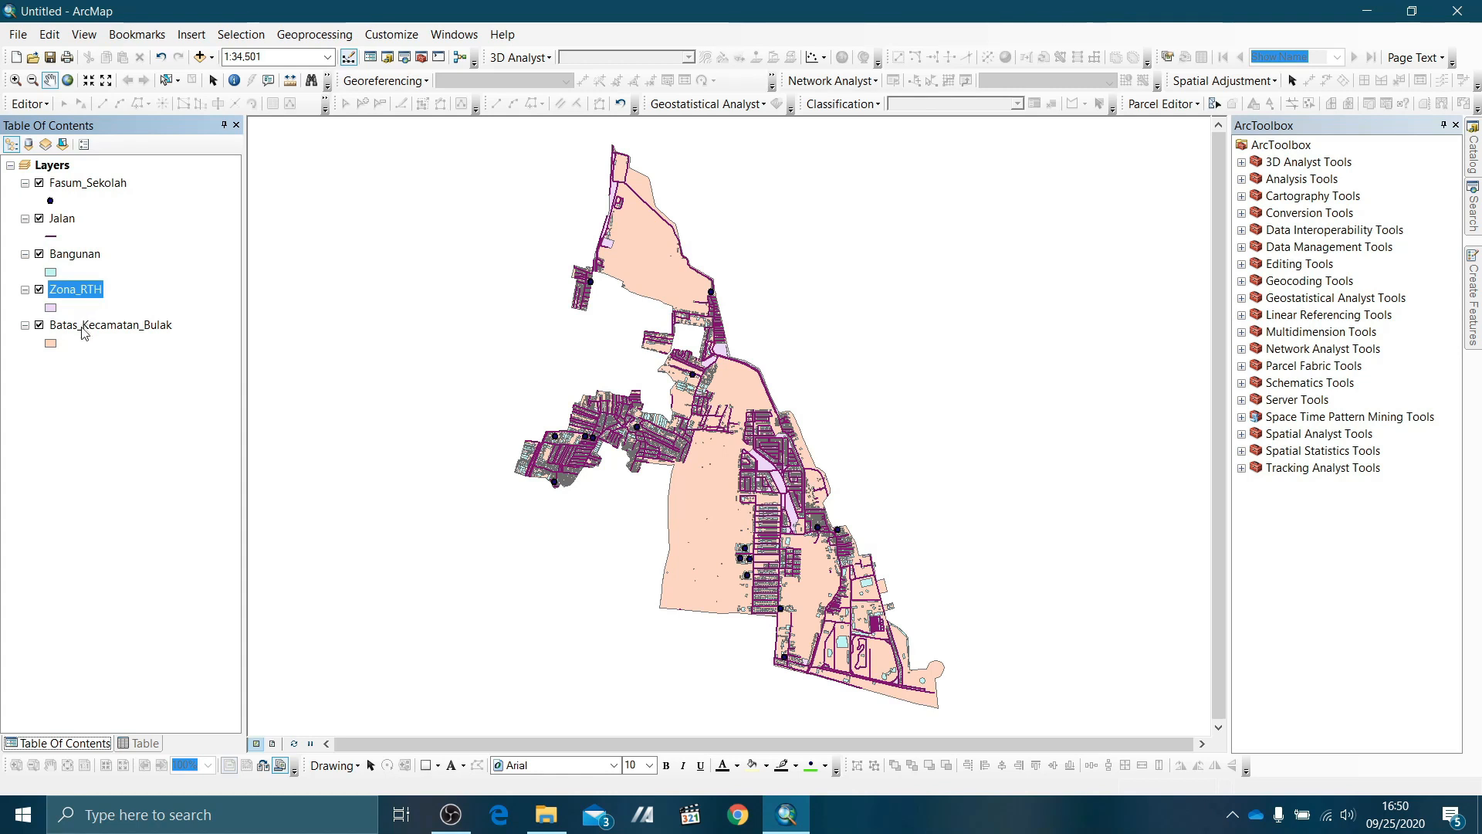
left_click(98, 397)
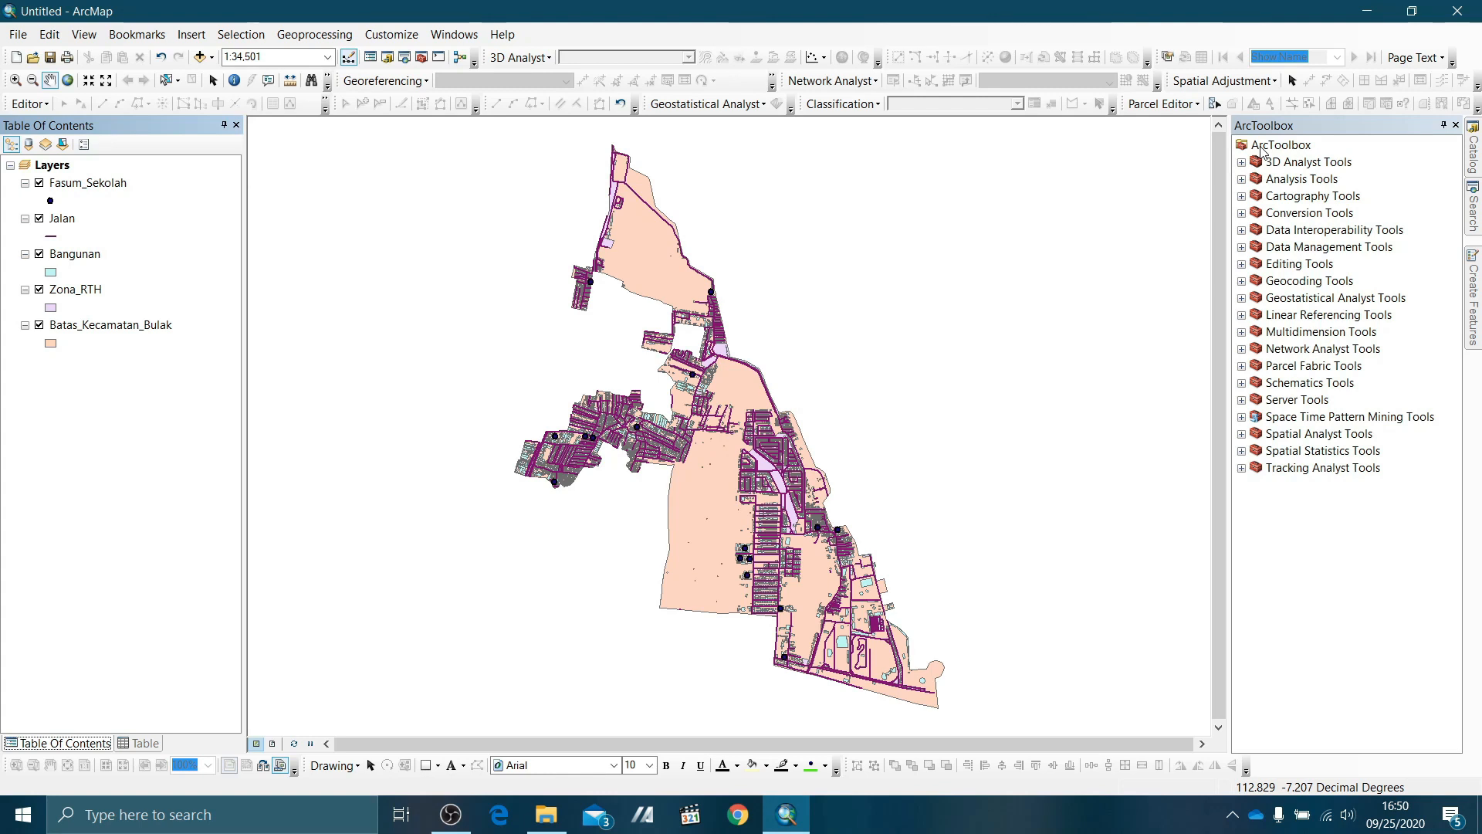
Start the Buffer tool from the Proximity analysis toolset with the Fasum_Sekolah layer as its input features.
left_click(1242, 182)
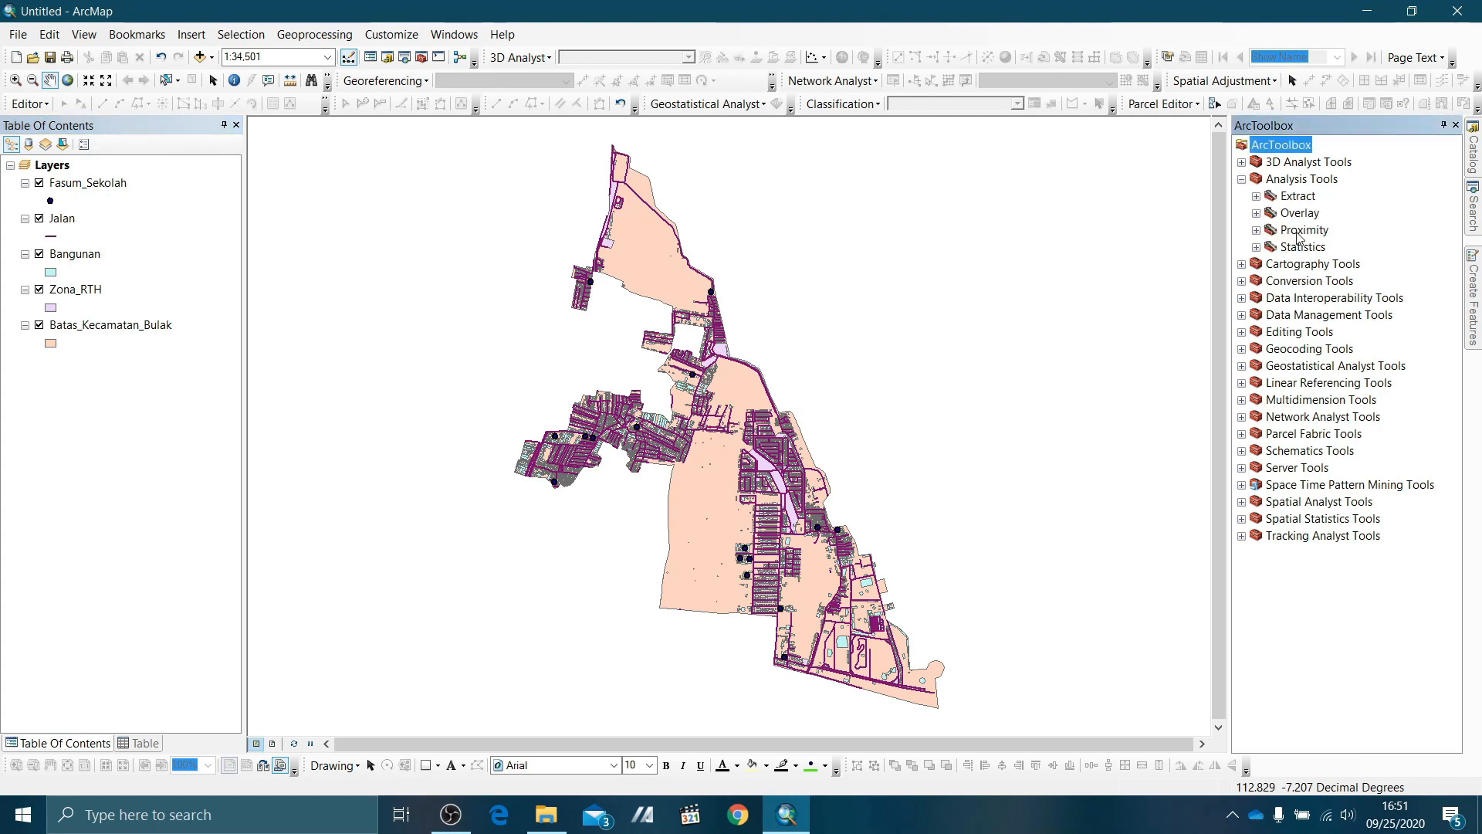
double_click(1268, 236)
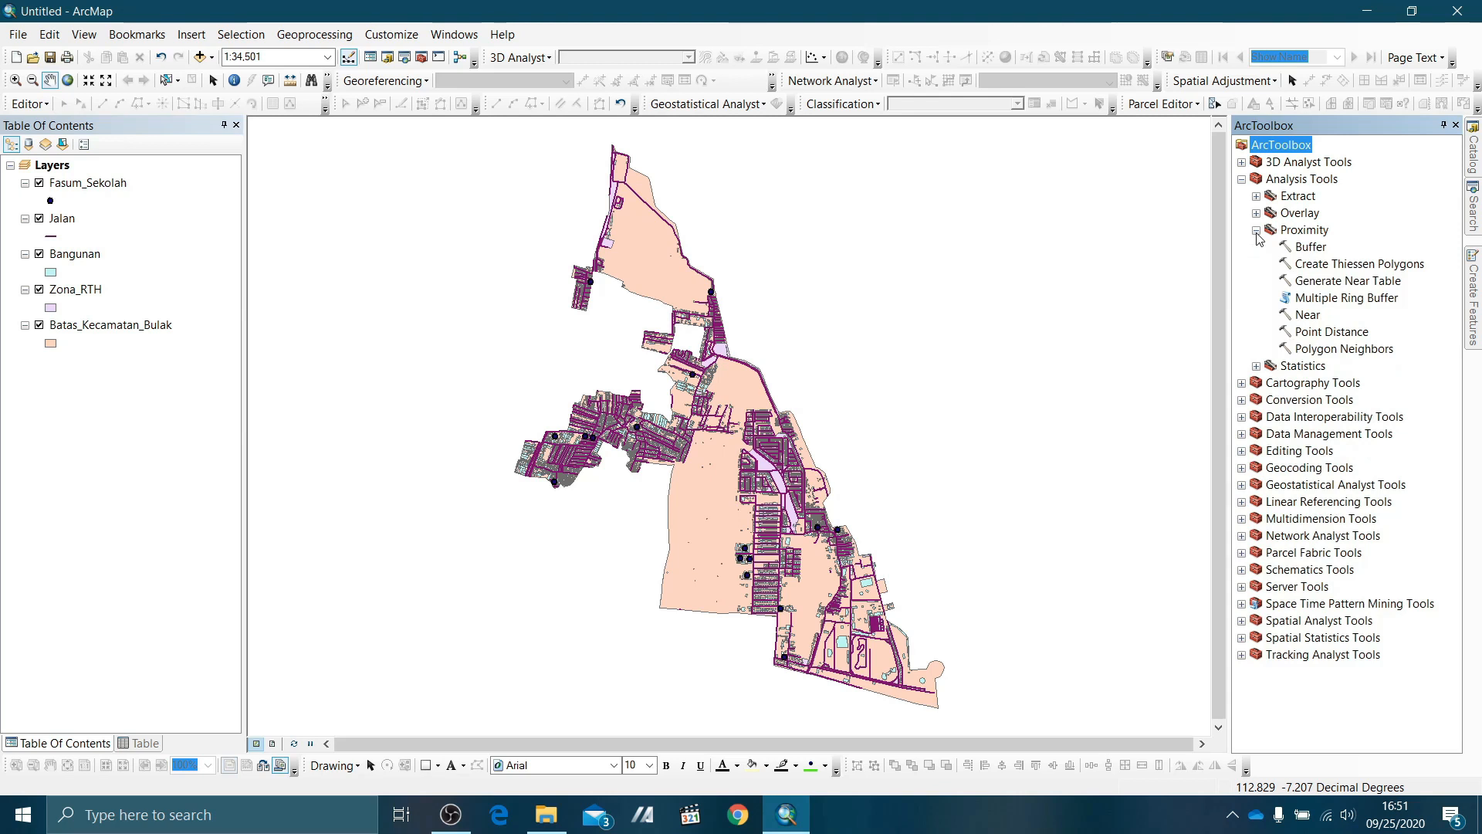
double_click(1311, 247)
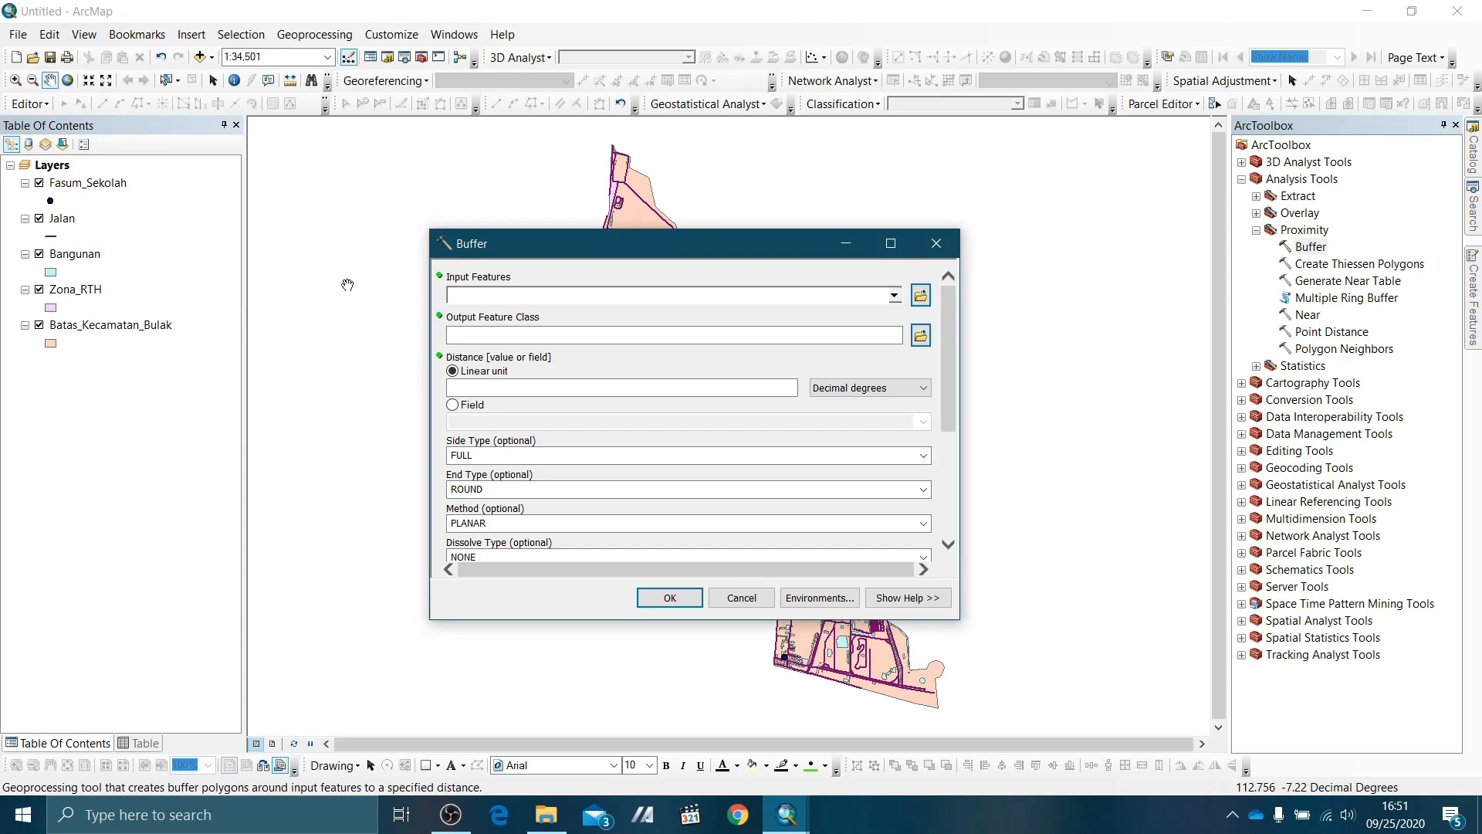
left_click(68, 185)
left_click_drag(68, 186, 497, 294)
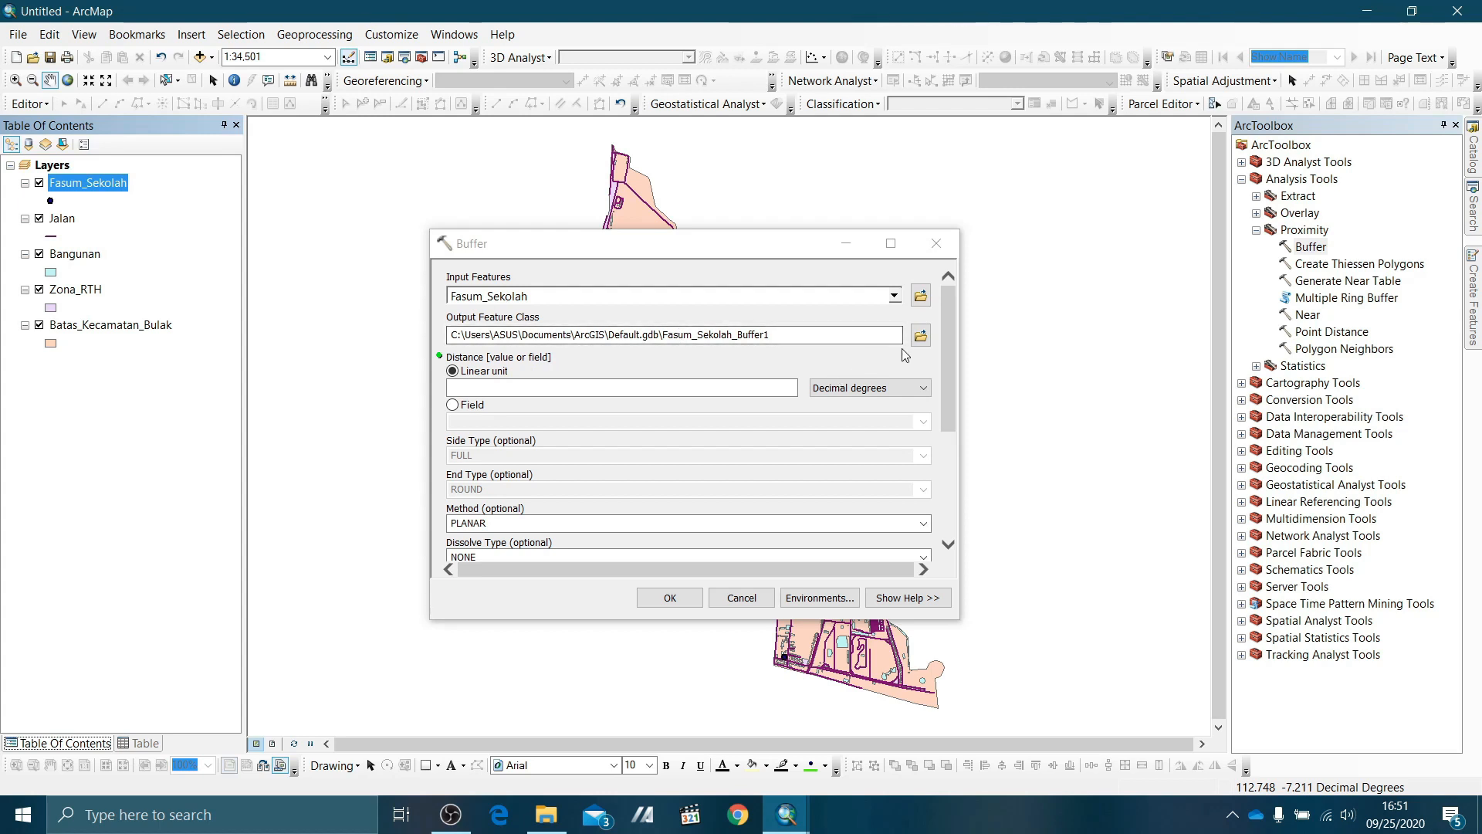
Set the buffer's output feature class to Buffer_Fasum_Sekolah.shp in the INFRASTRUKTUR folder.
left_click(920, 334)
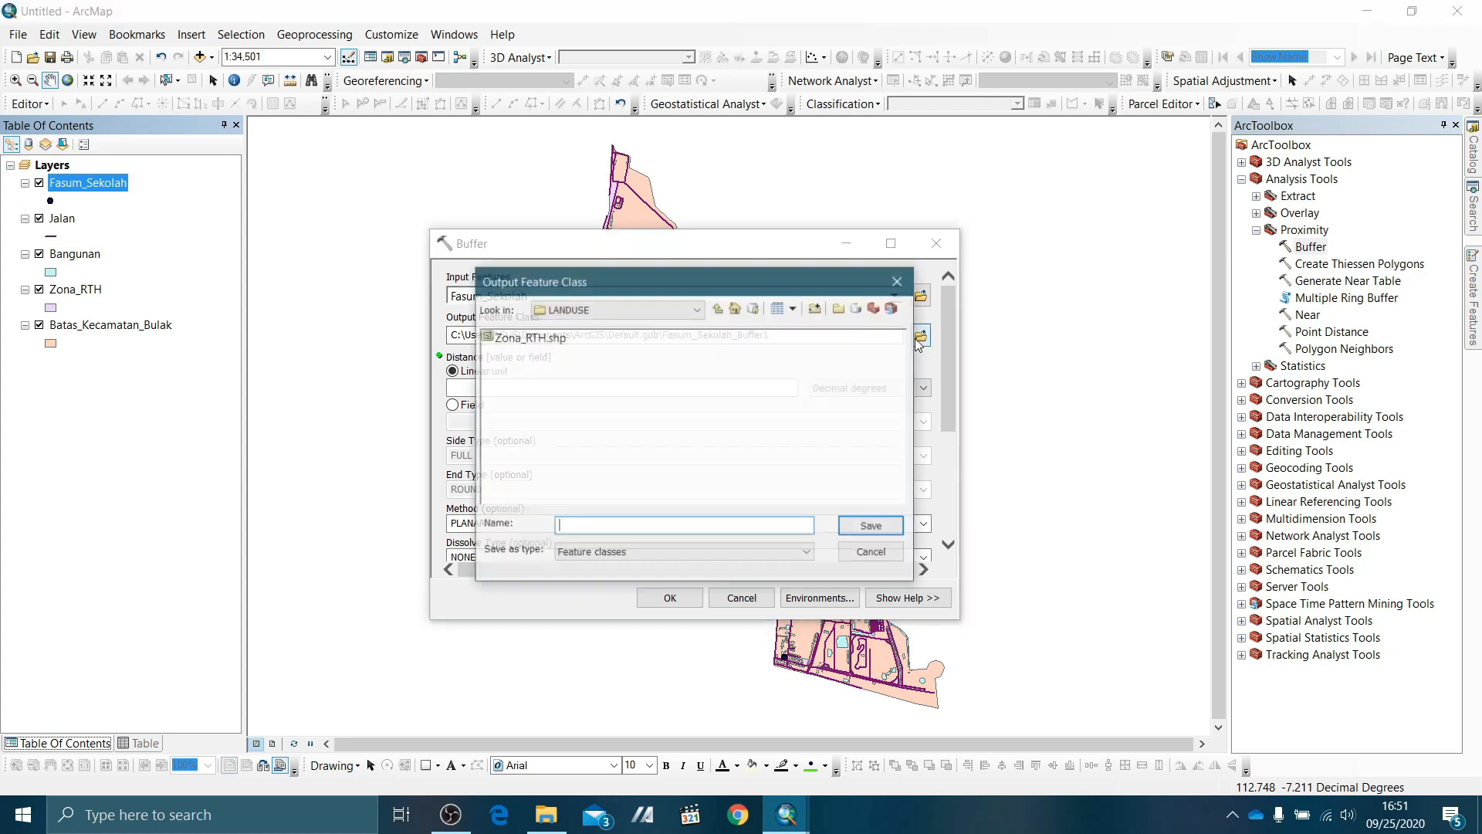
left_click(718, 308)
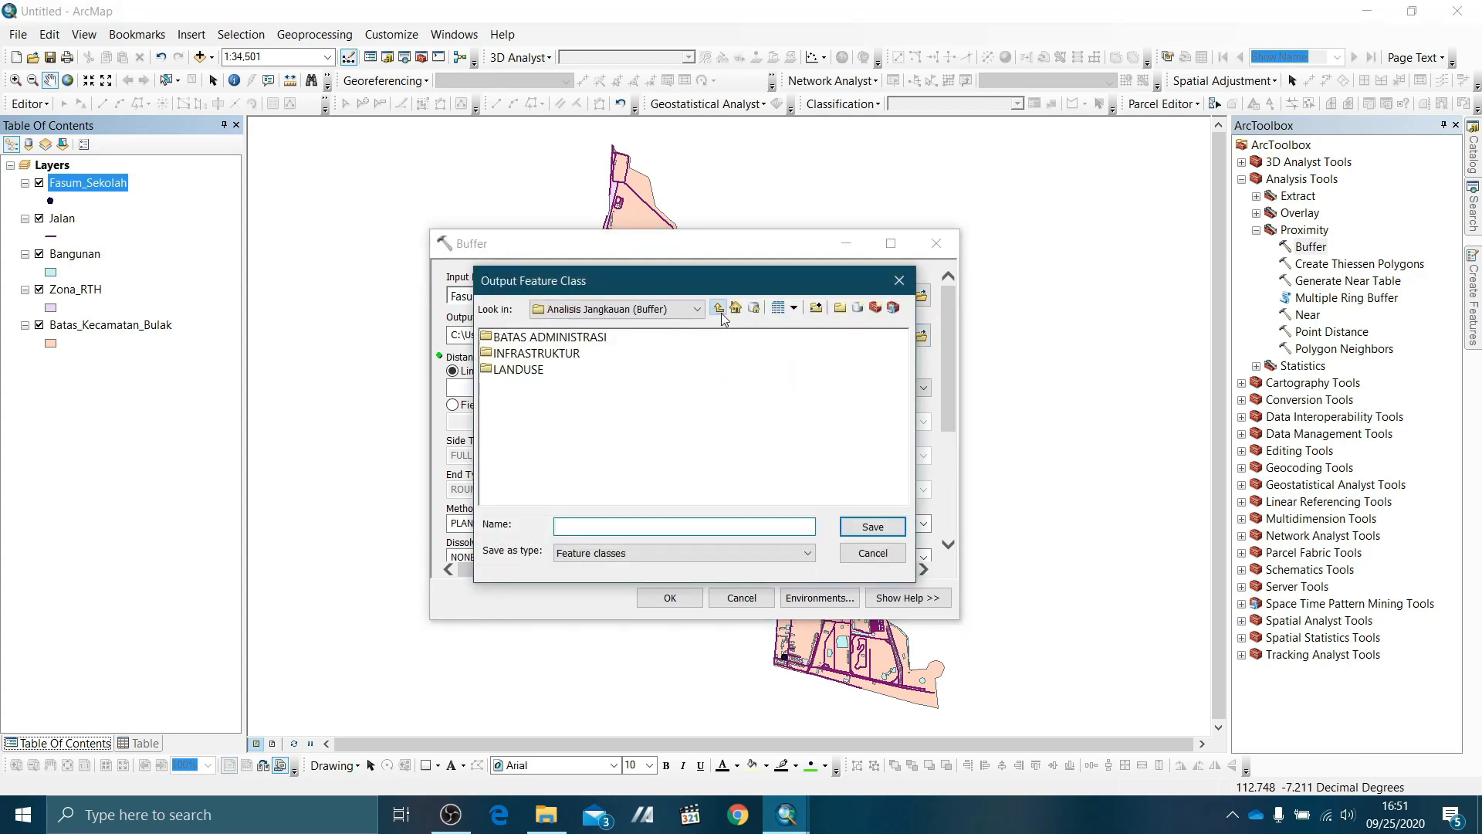
double_click(540, 355)
left_click(604, 531)
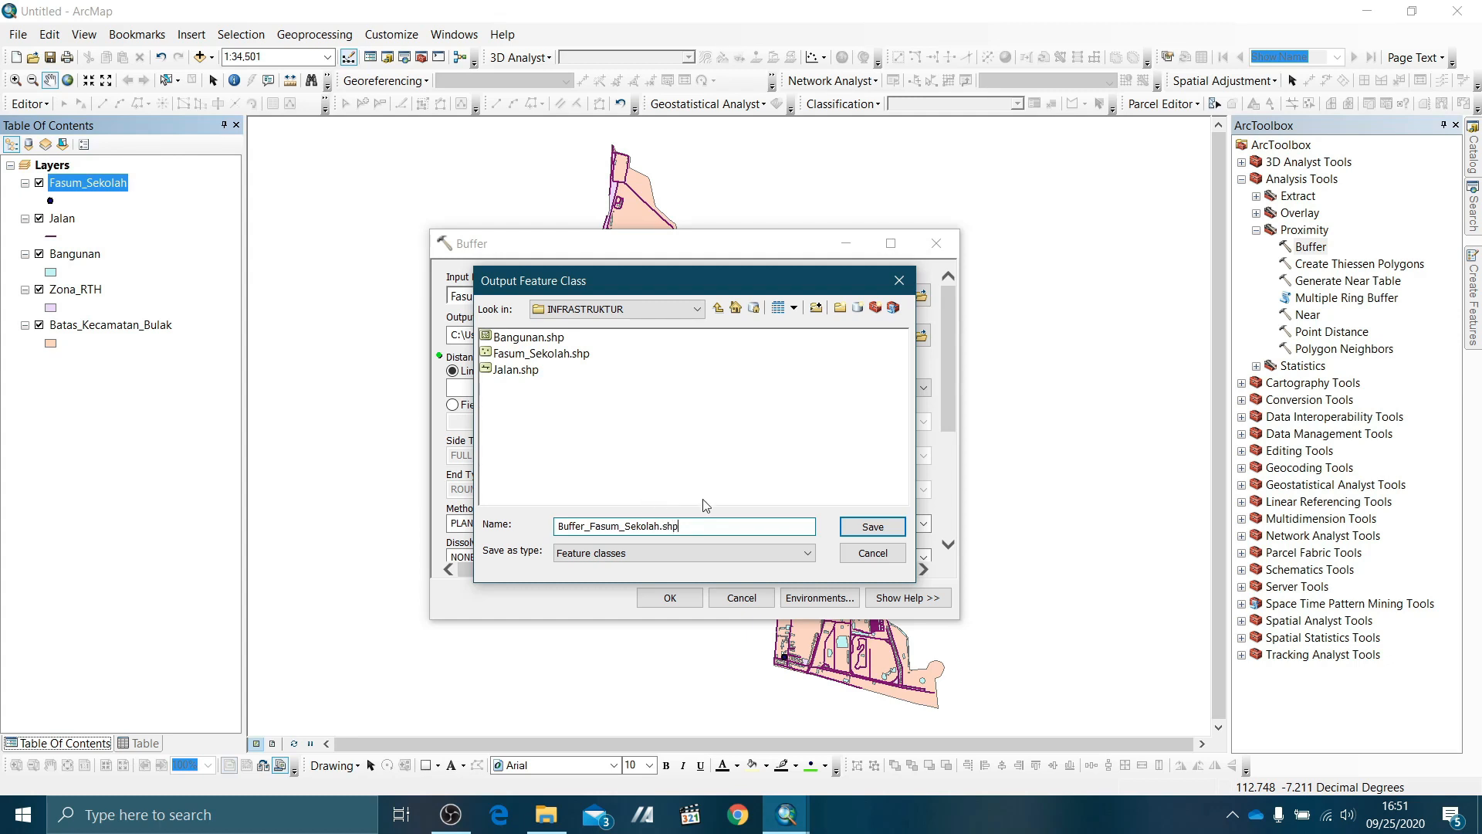
left_click(854, 528)
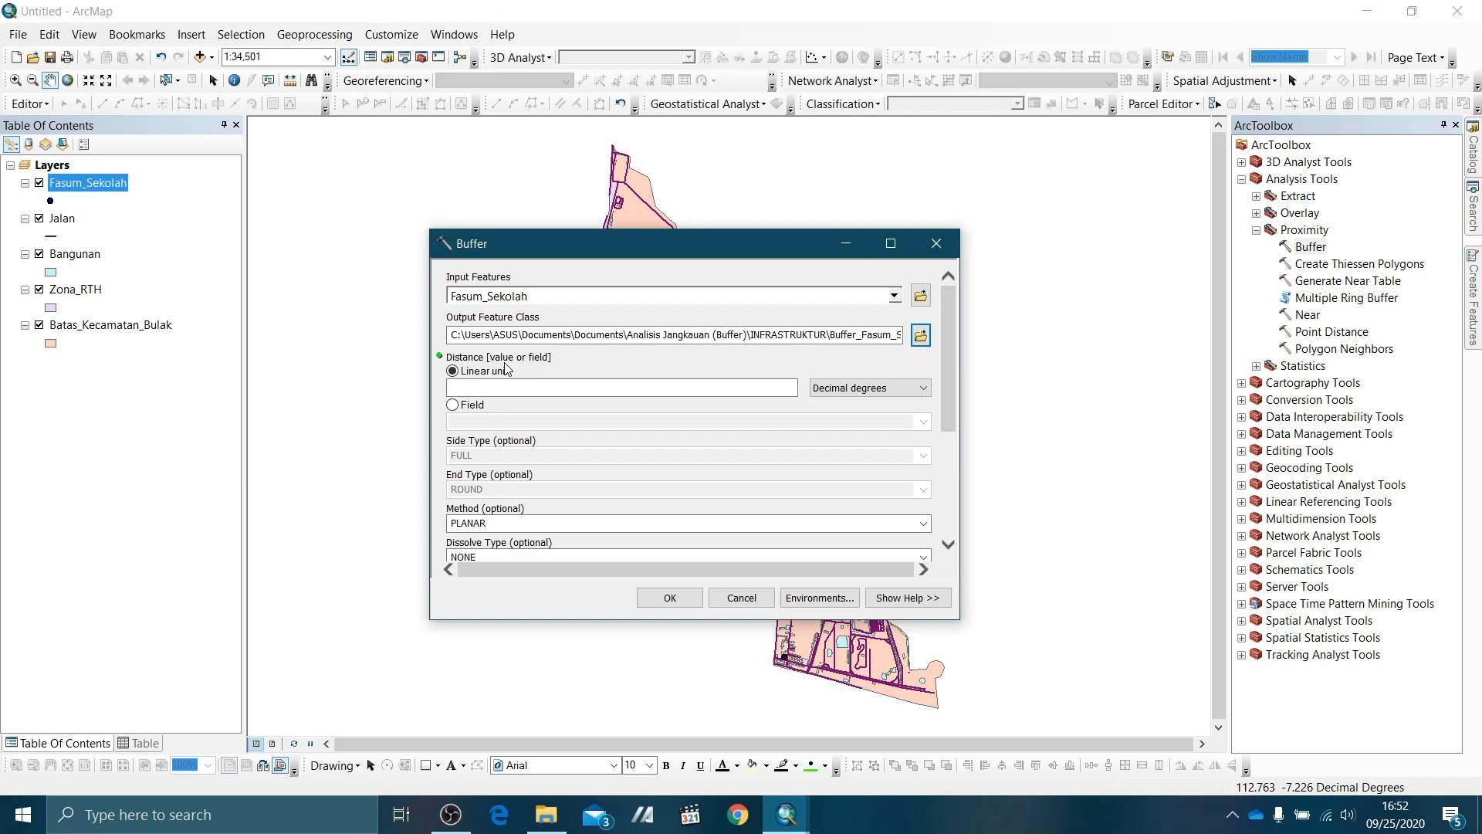
Set the buffer's linear distance to 250 meters and its dissolve type to ALL.
left_click(530, 387)
left_click(695, 388)
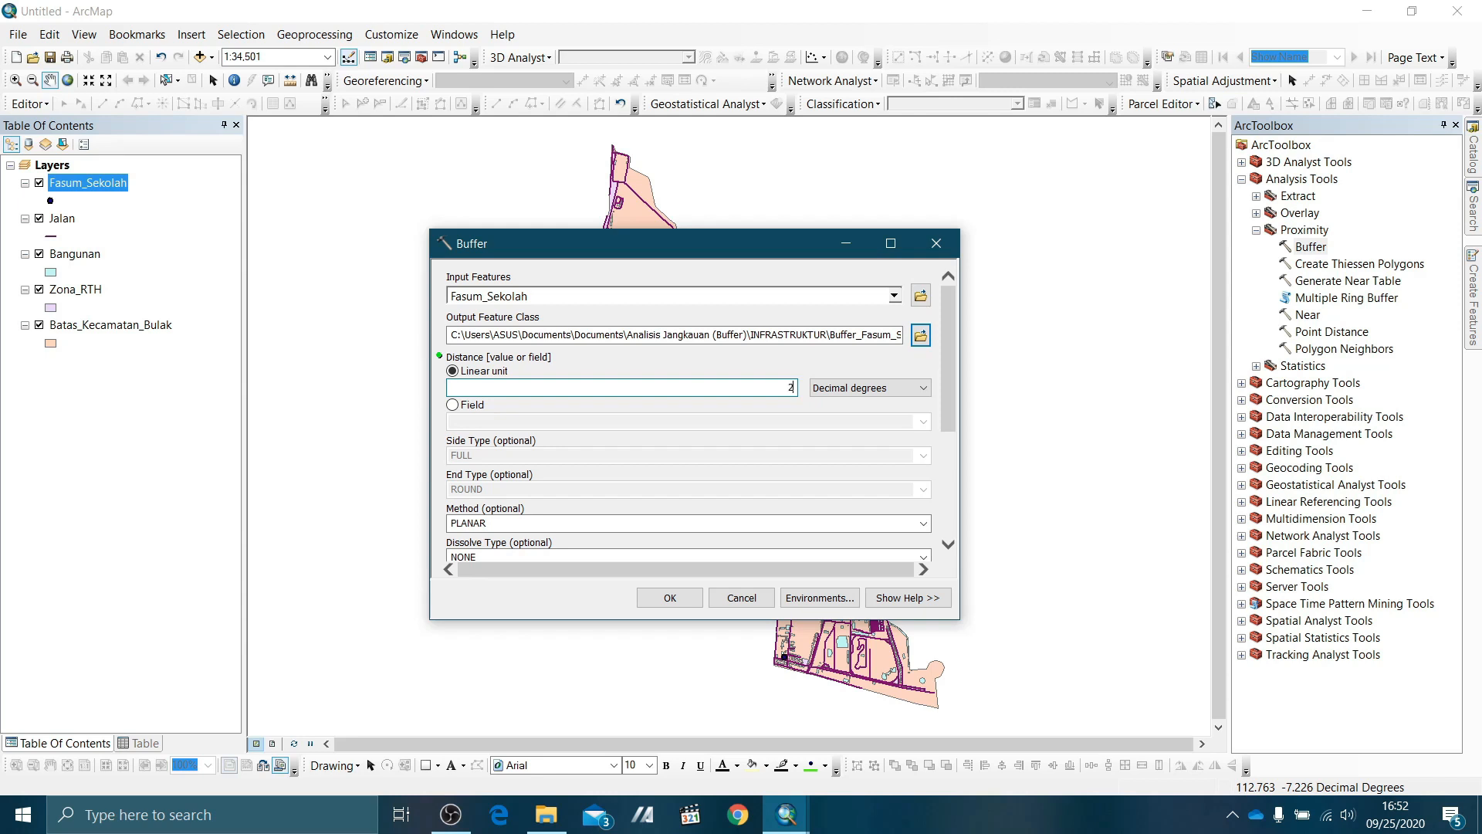
type("0")
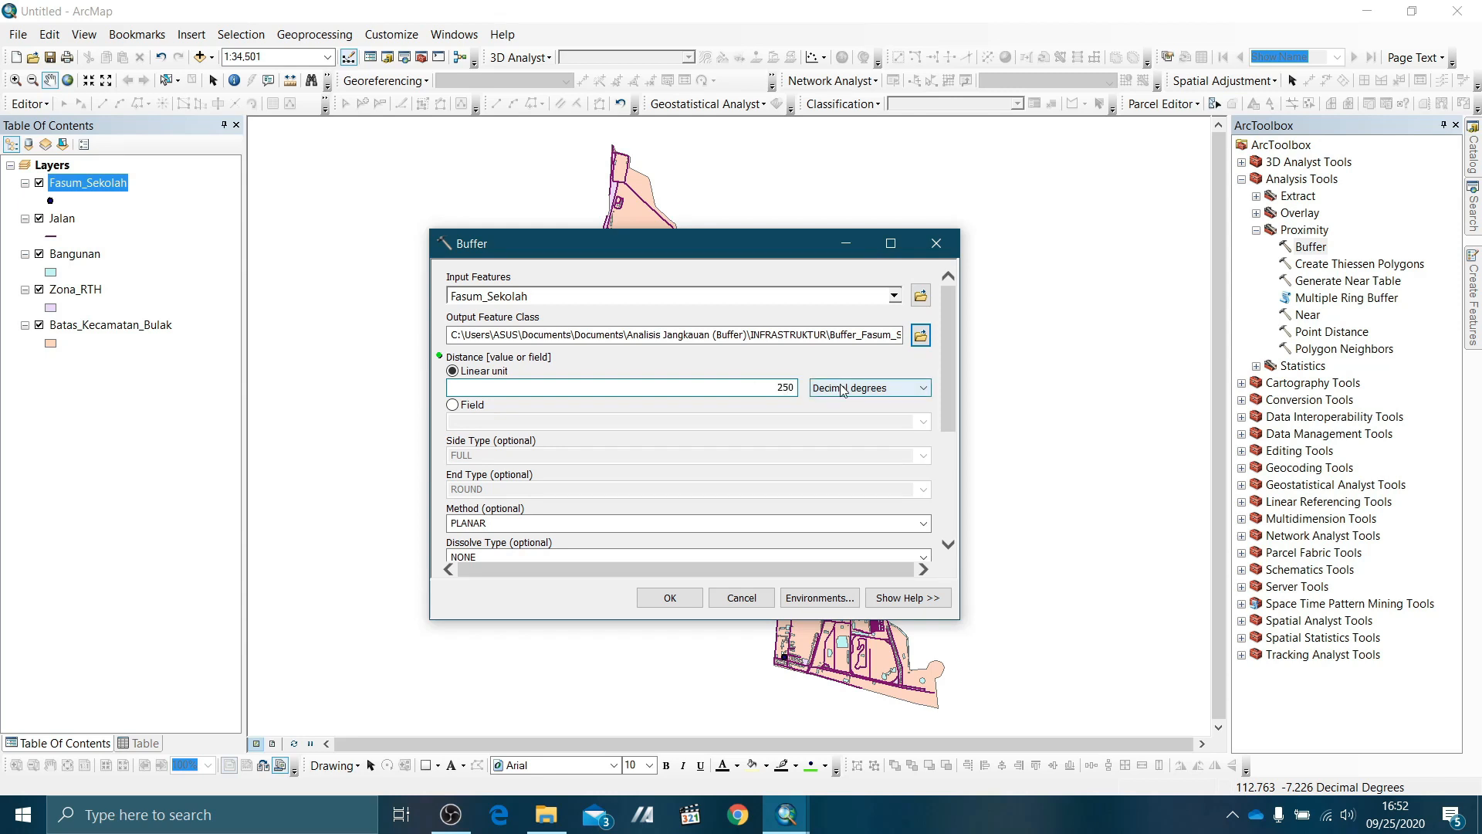
left_click(843, 389)
left_click(834, 478)
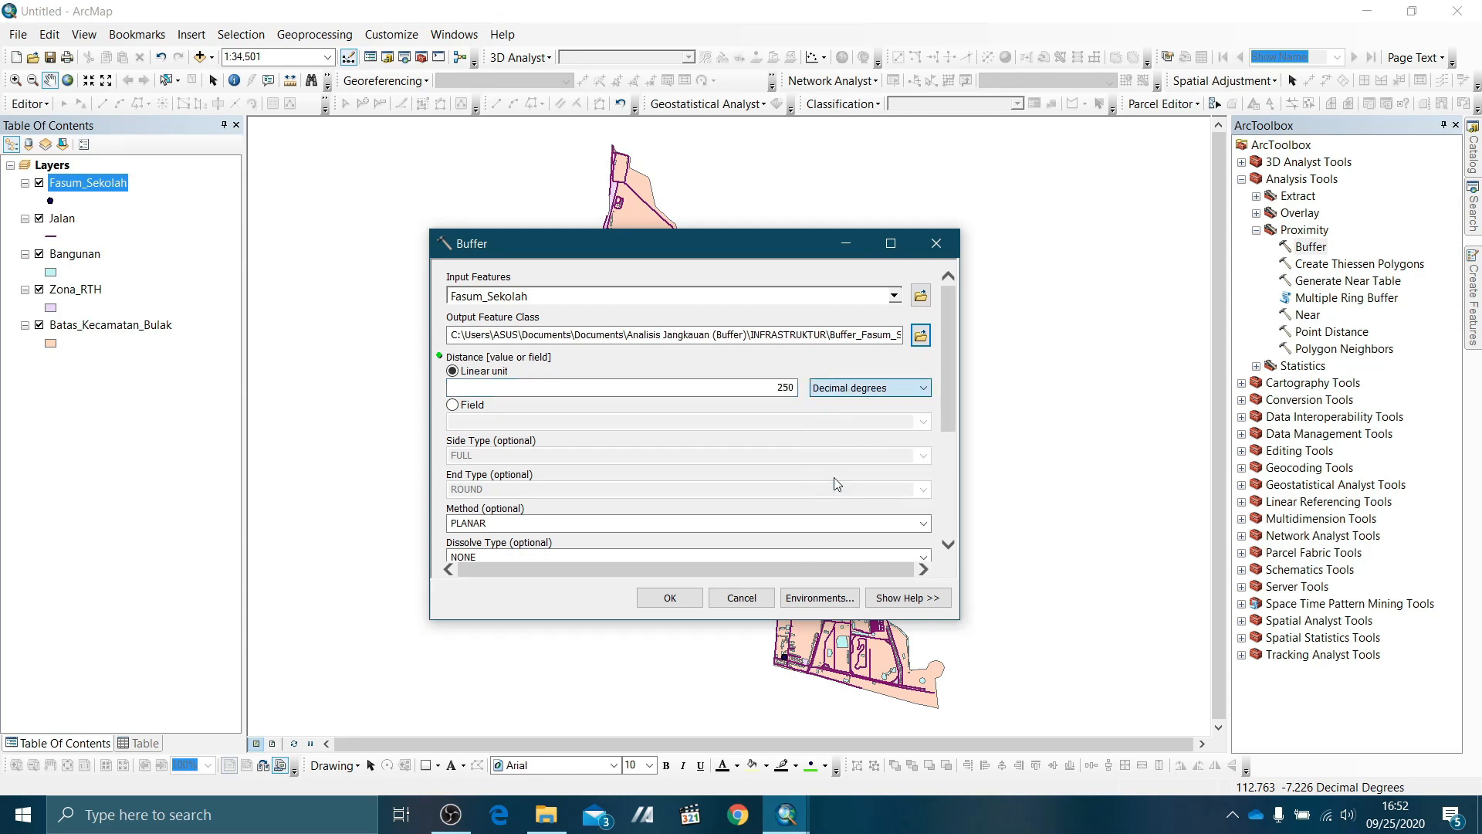
left_click_drag(948, 362, 948, 395)
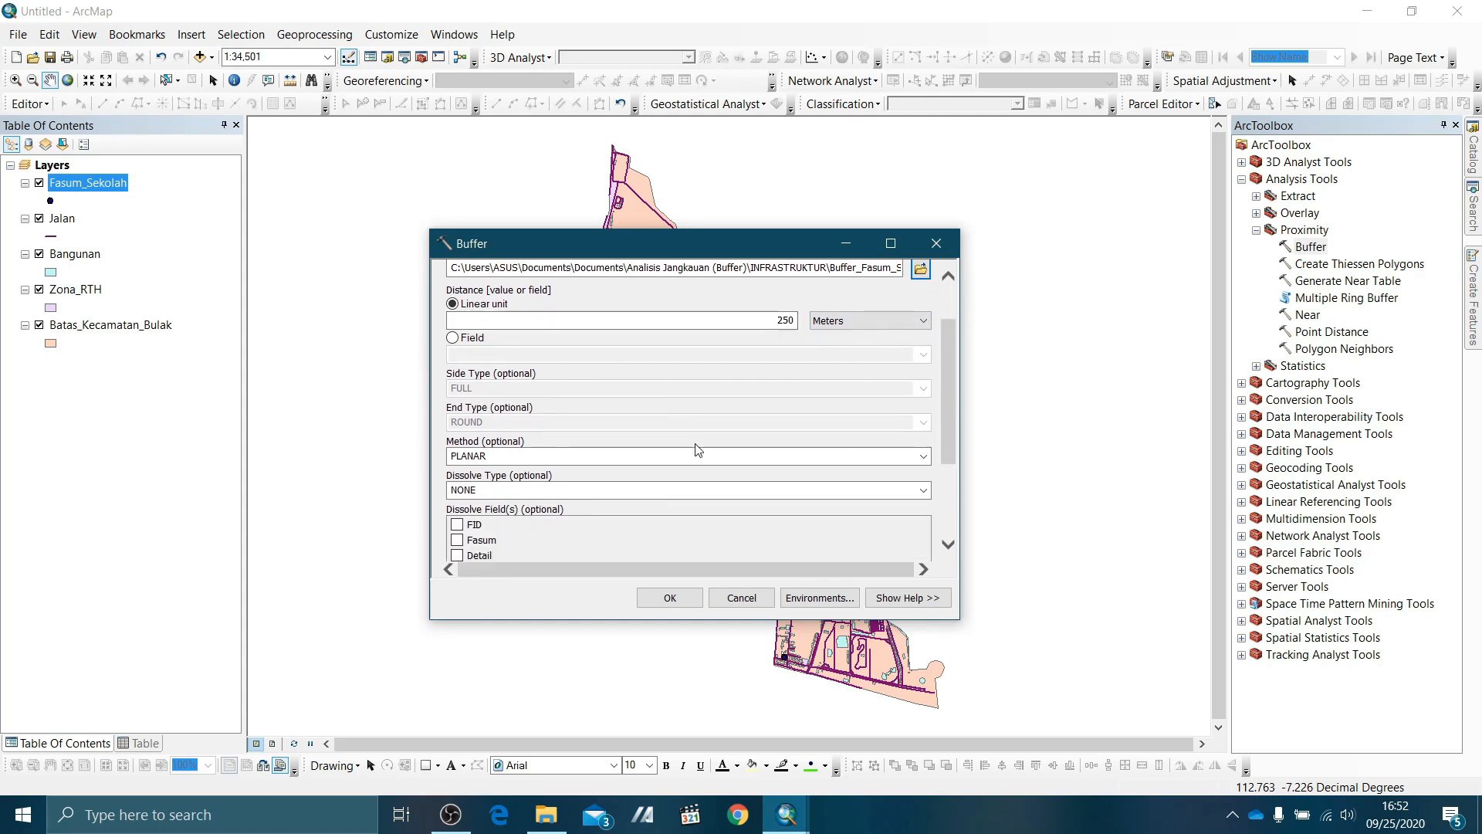
scroll(698, 450, "down", 4)
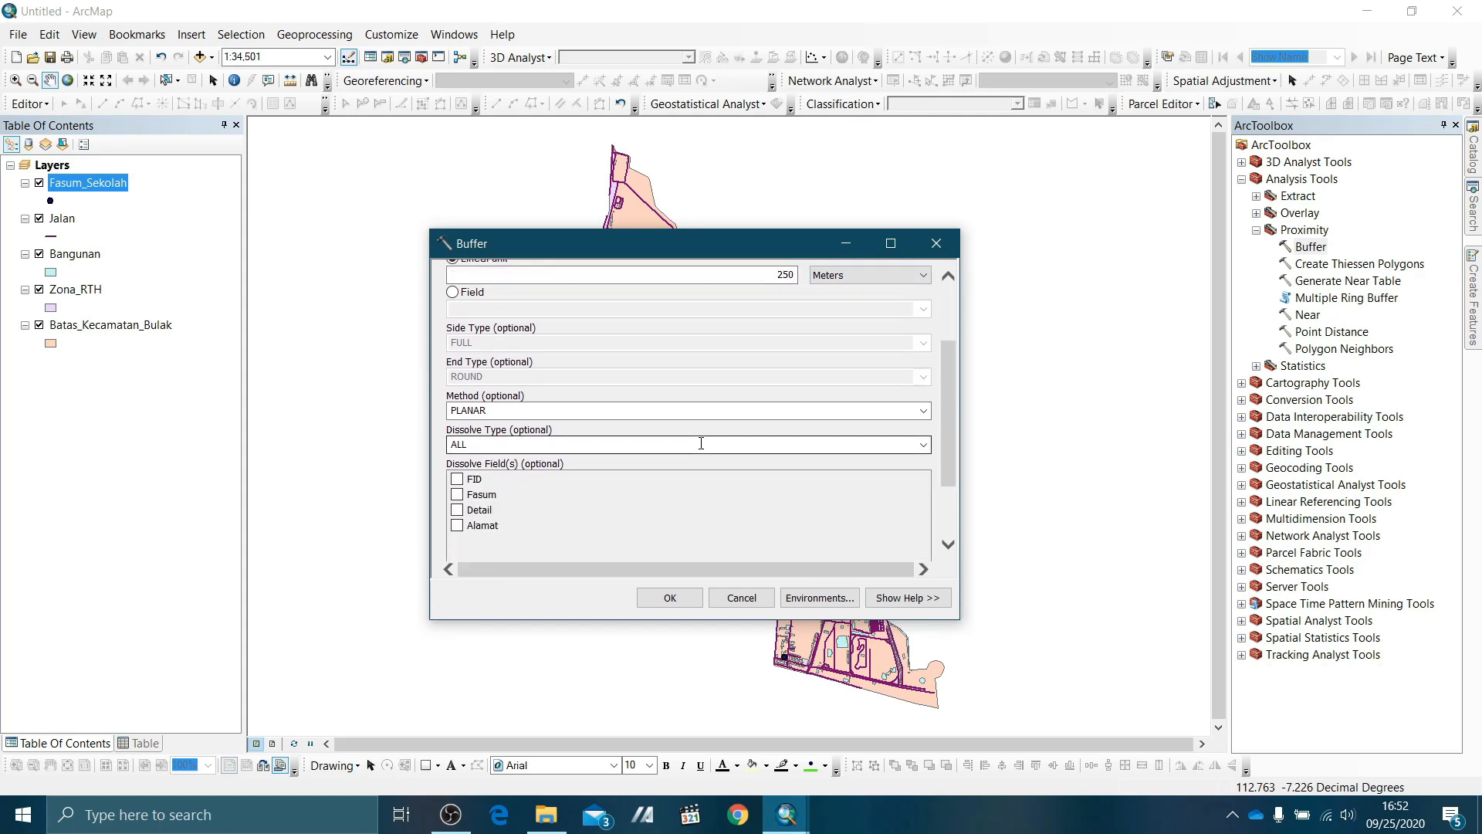
Run the Fasum_Sekolah buffer with the dissolve type set to NONE.
scroll(701, 444, "up", 1)
left_click_drag(948, 429, 957, 484)
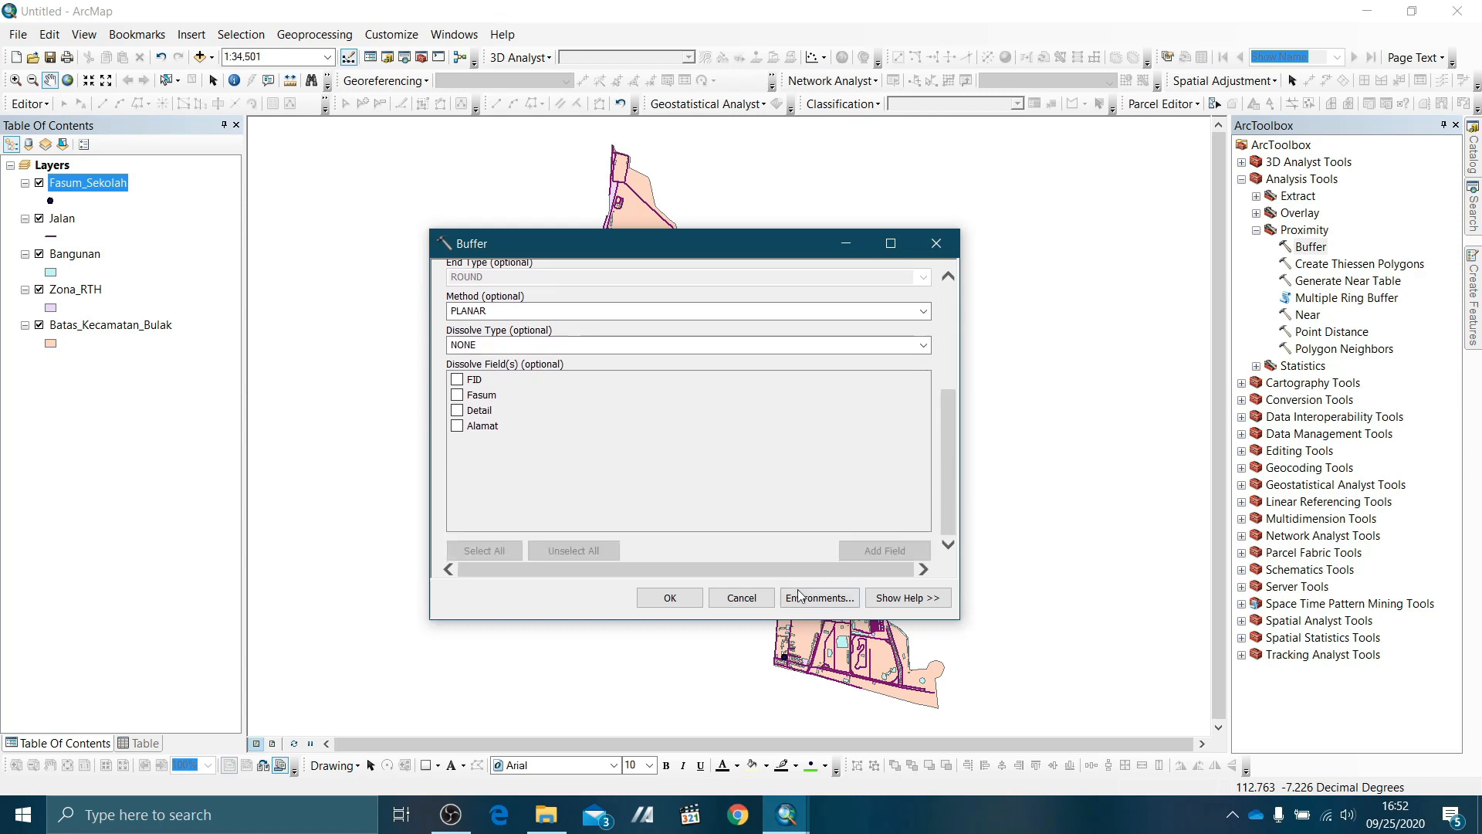
left_click(679, 606)
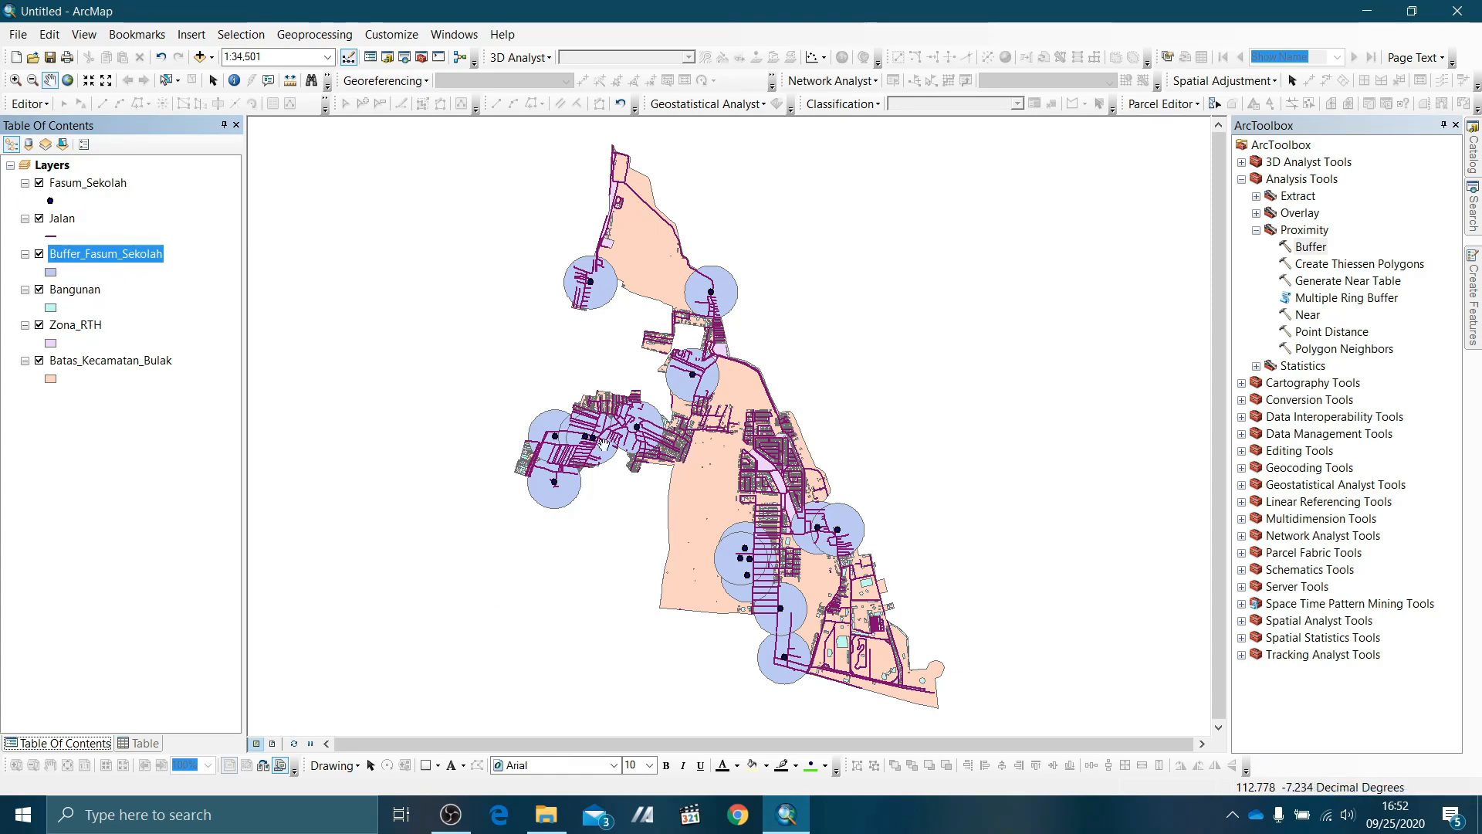
Examine the school buffer zones across the district, checking which roads and buildings fall inside and outside the coverage.
scroll(581, 269, "up", 5)
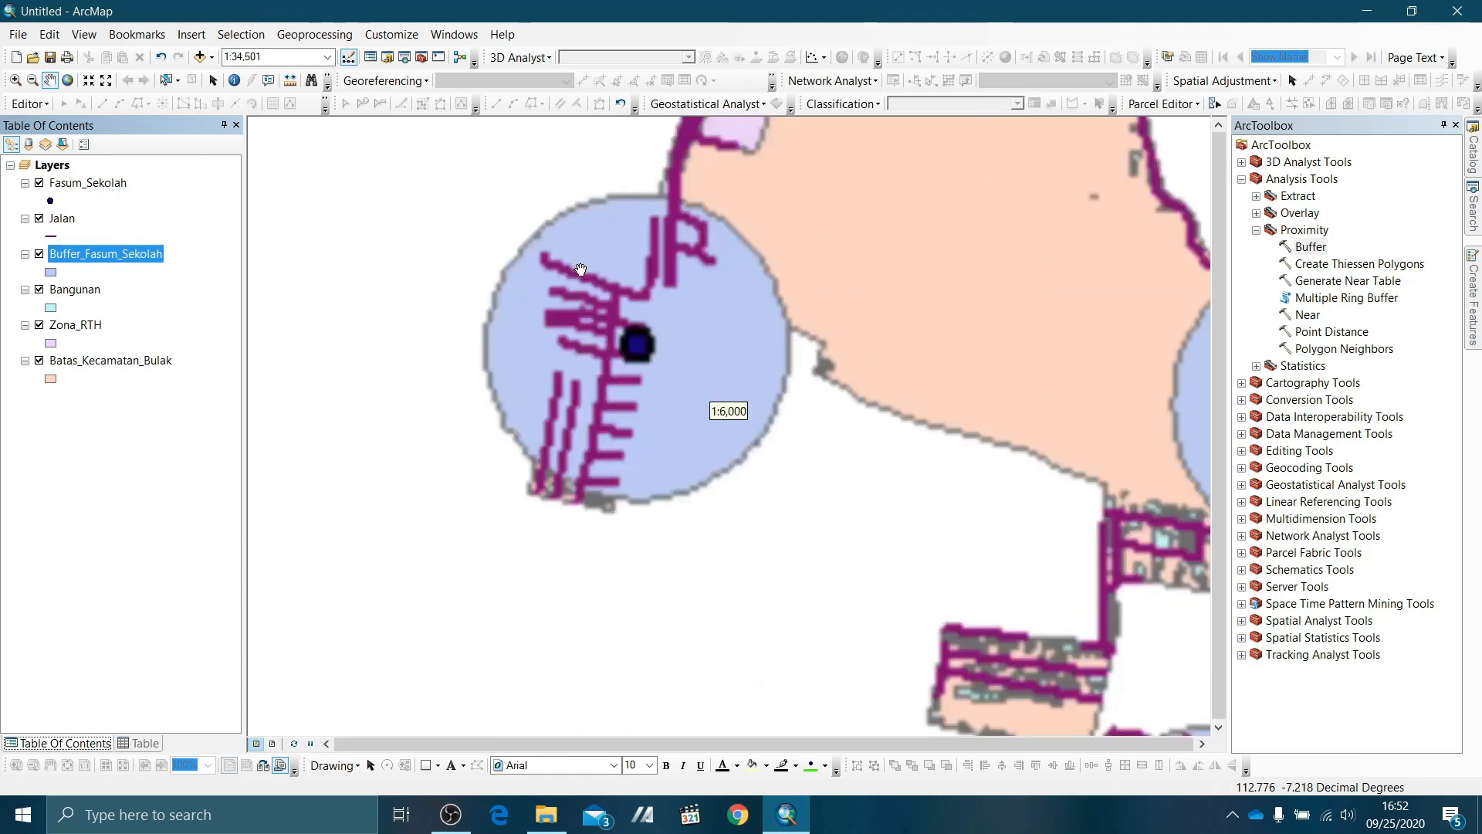
left_click_drag(660, 306, 315, 346)
left_click_drag(808, 476, 561, 306)
left_click_drag(620, 567, 610, 325)
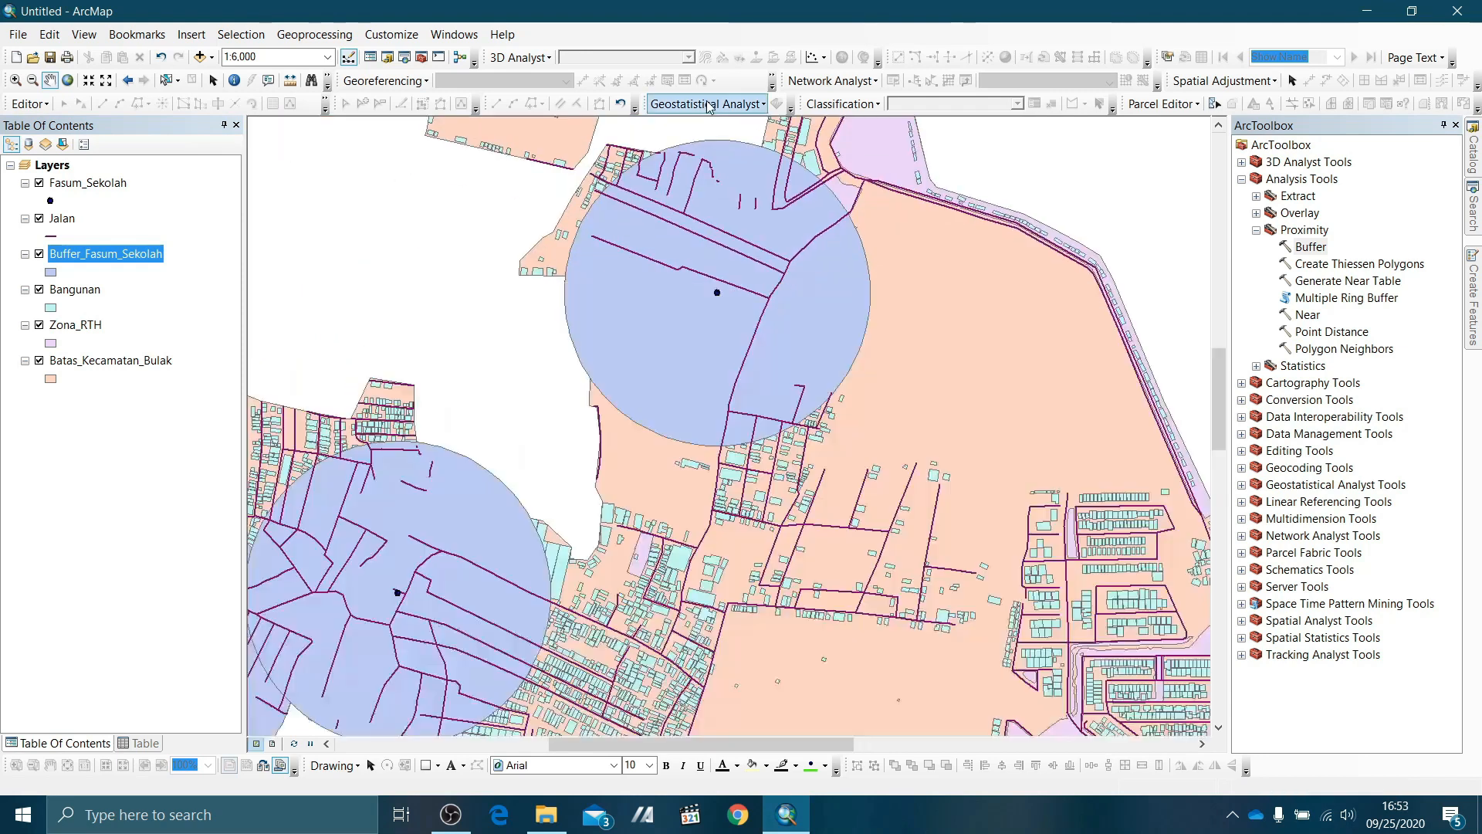
left_click_drag(348, 332, 781, 294)
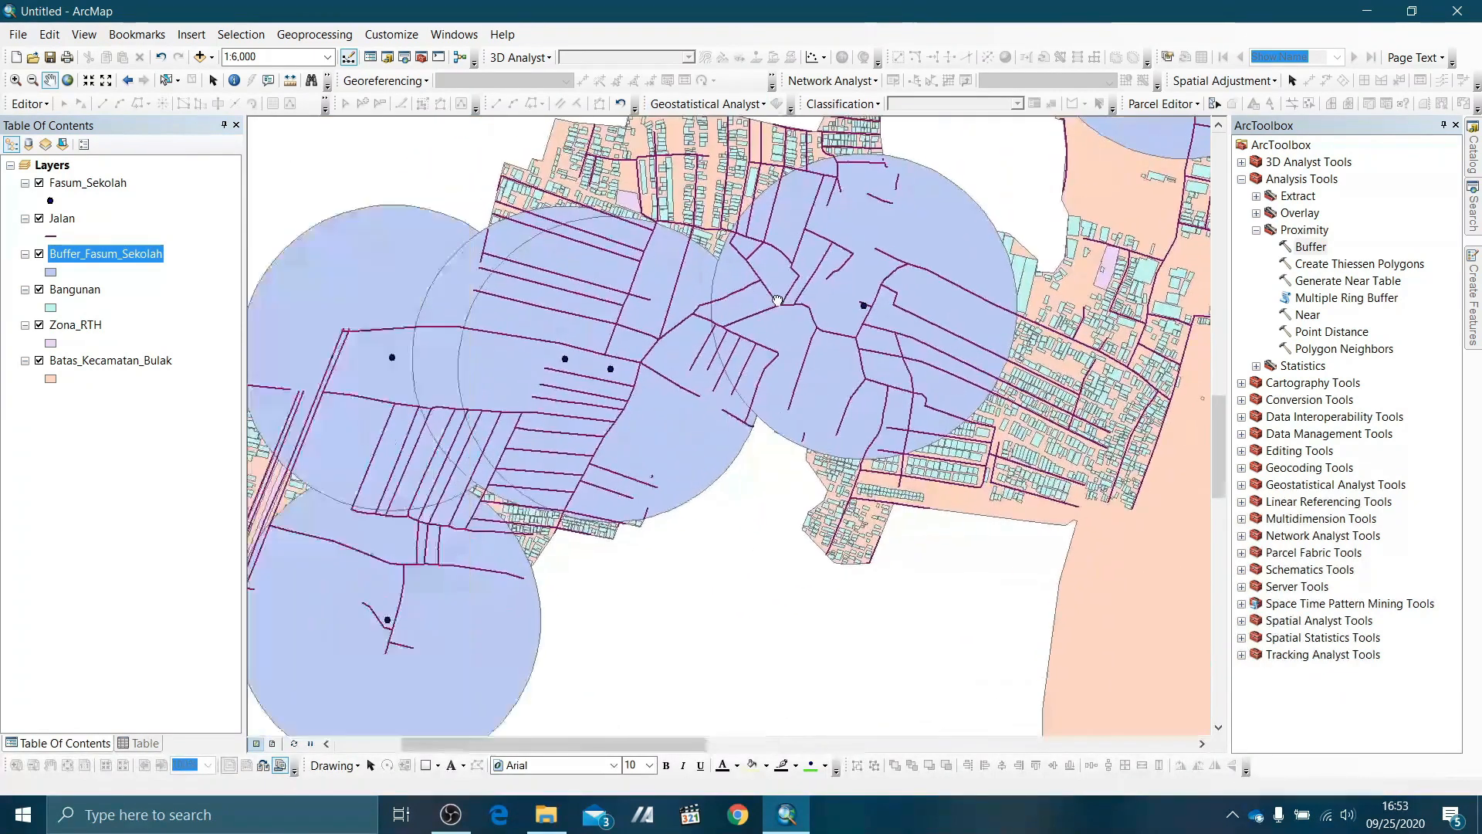
left_click_drag(515, 447, 602, 352)
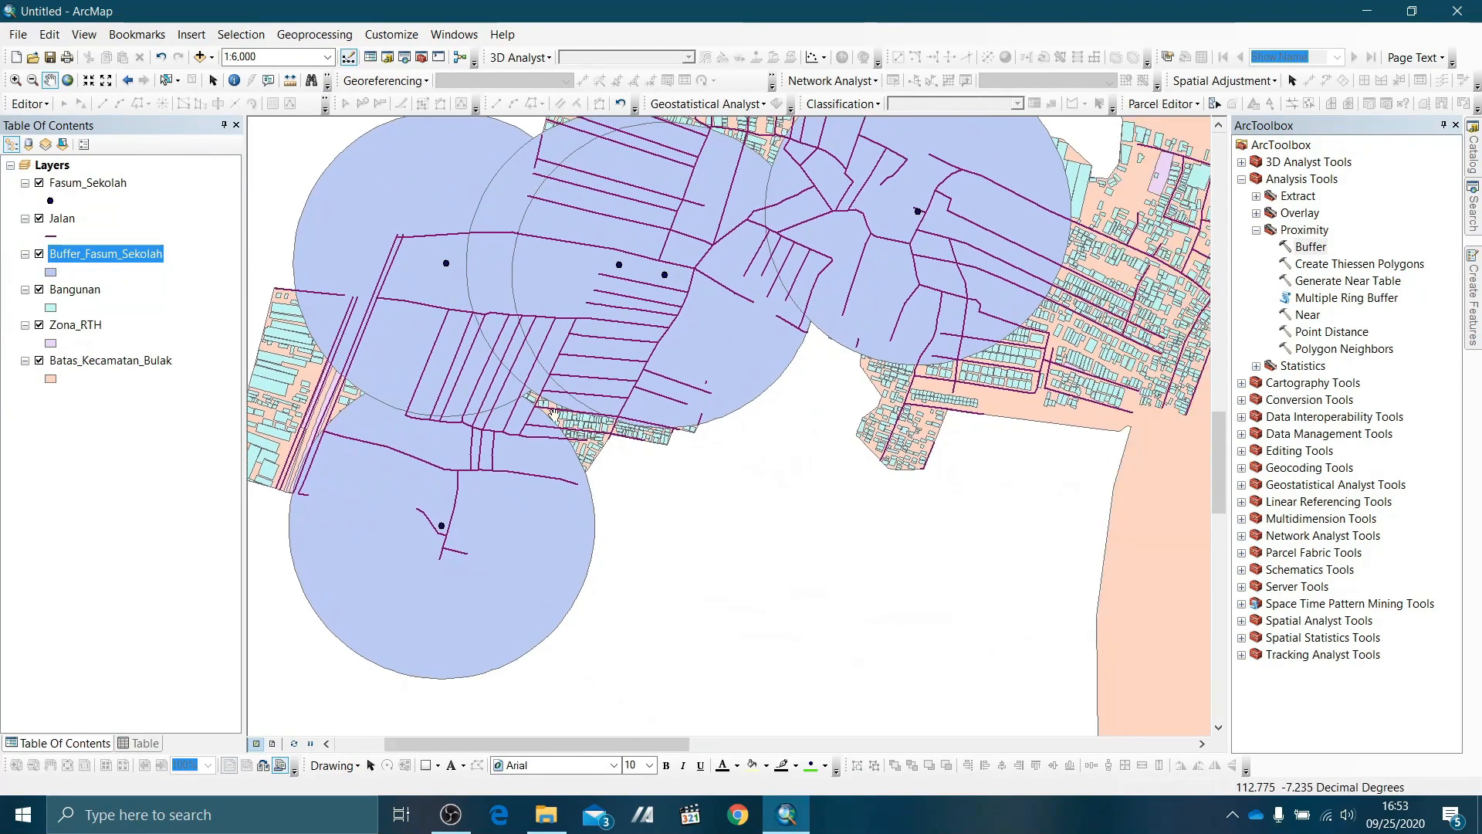
scroll(601, 352, "down", 1)
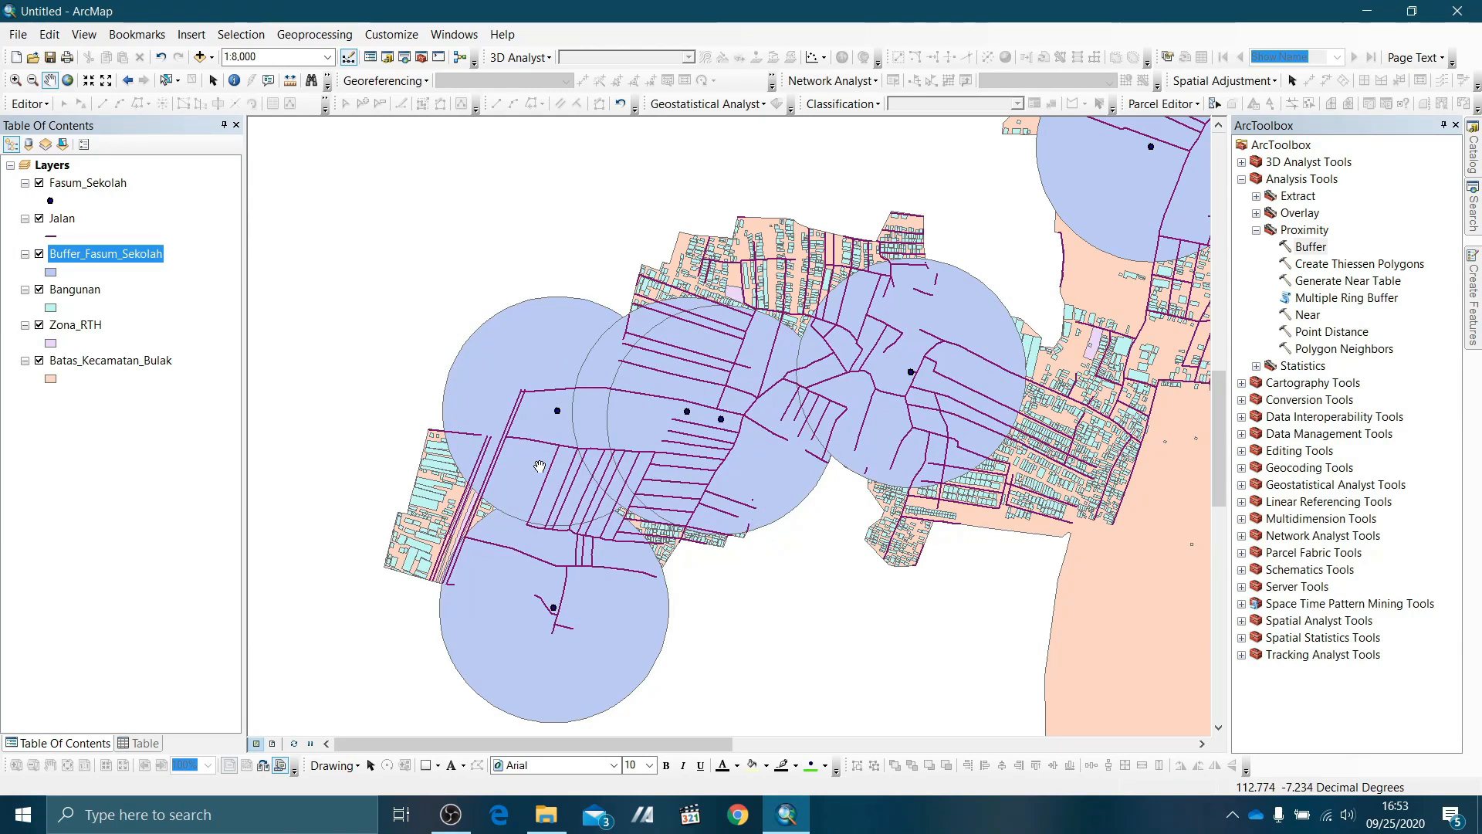
scroll(359, 477, "down", 2)
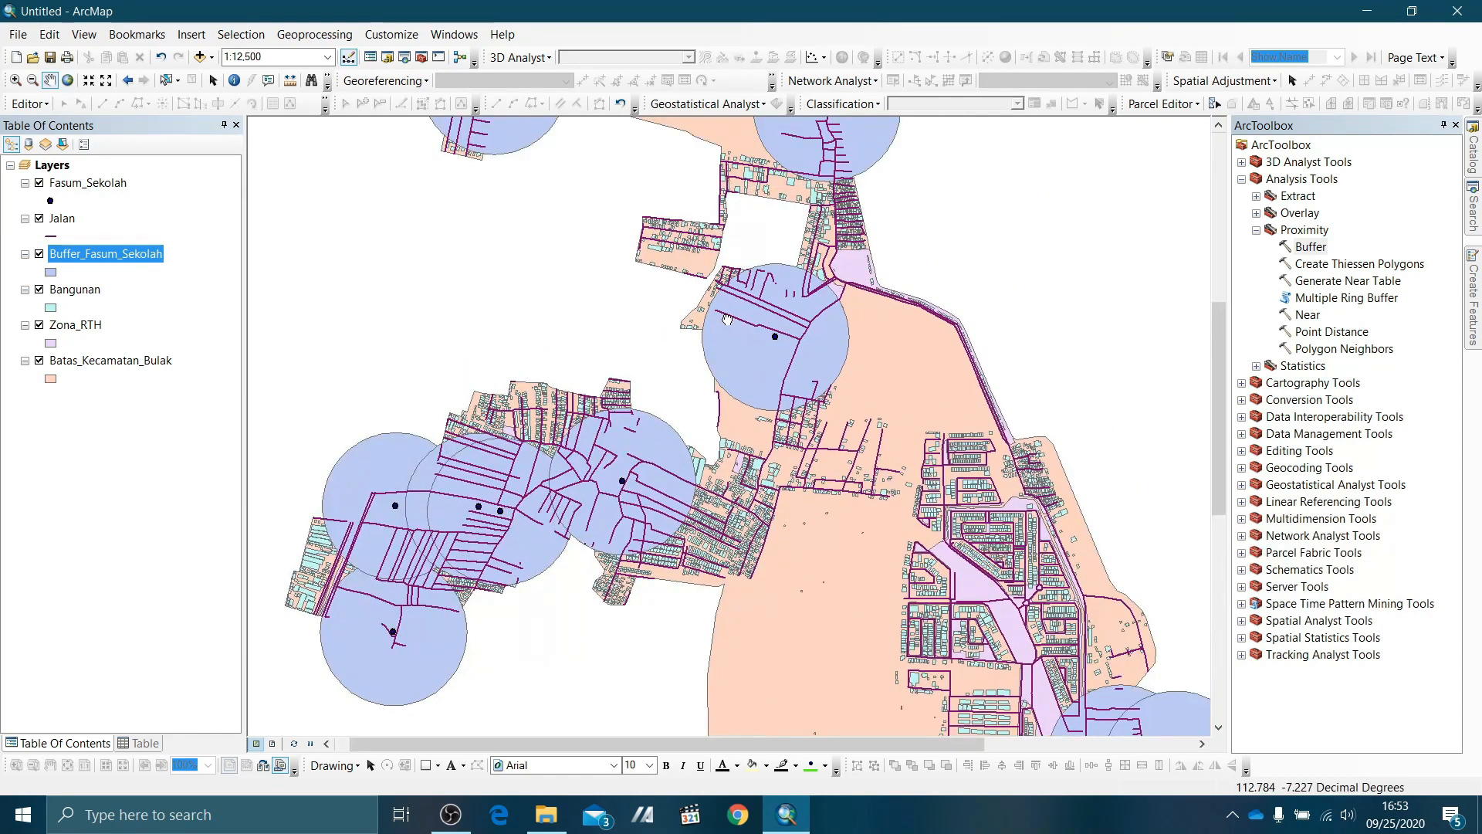
left_click_drag(727, 319, 686, 419)
left_click_drag(513, 523, 635, 346)
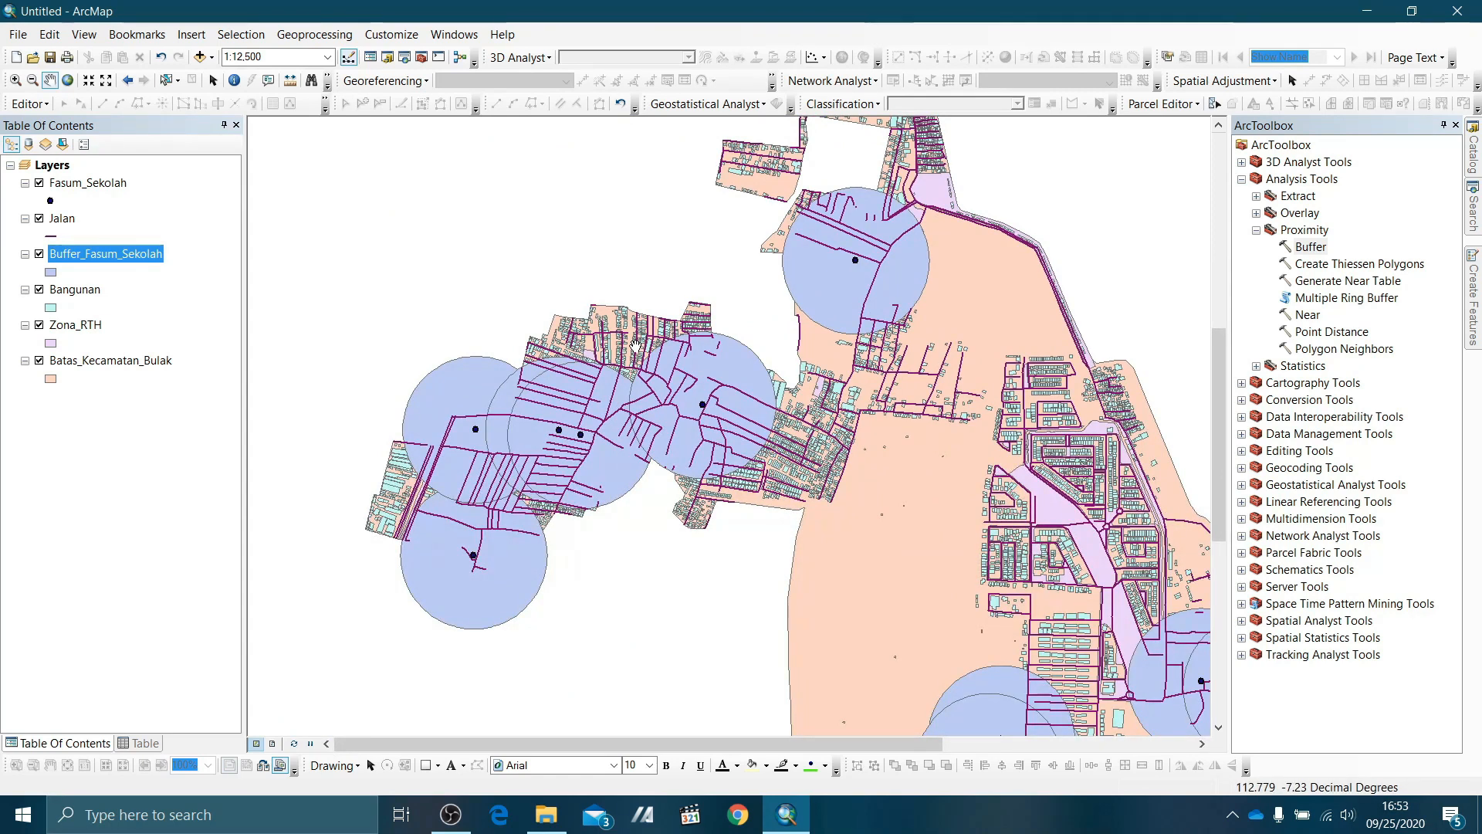
left_click_drag(593, 495, 432, 356)
left_click_drag(865, 579, 808, 494)
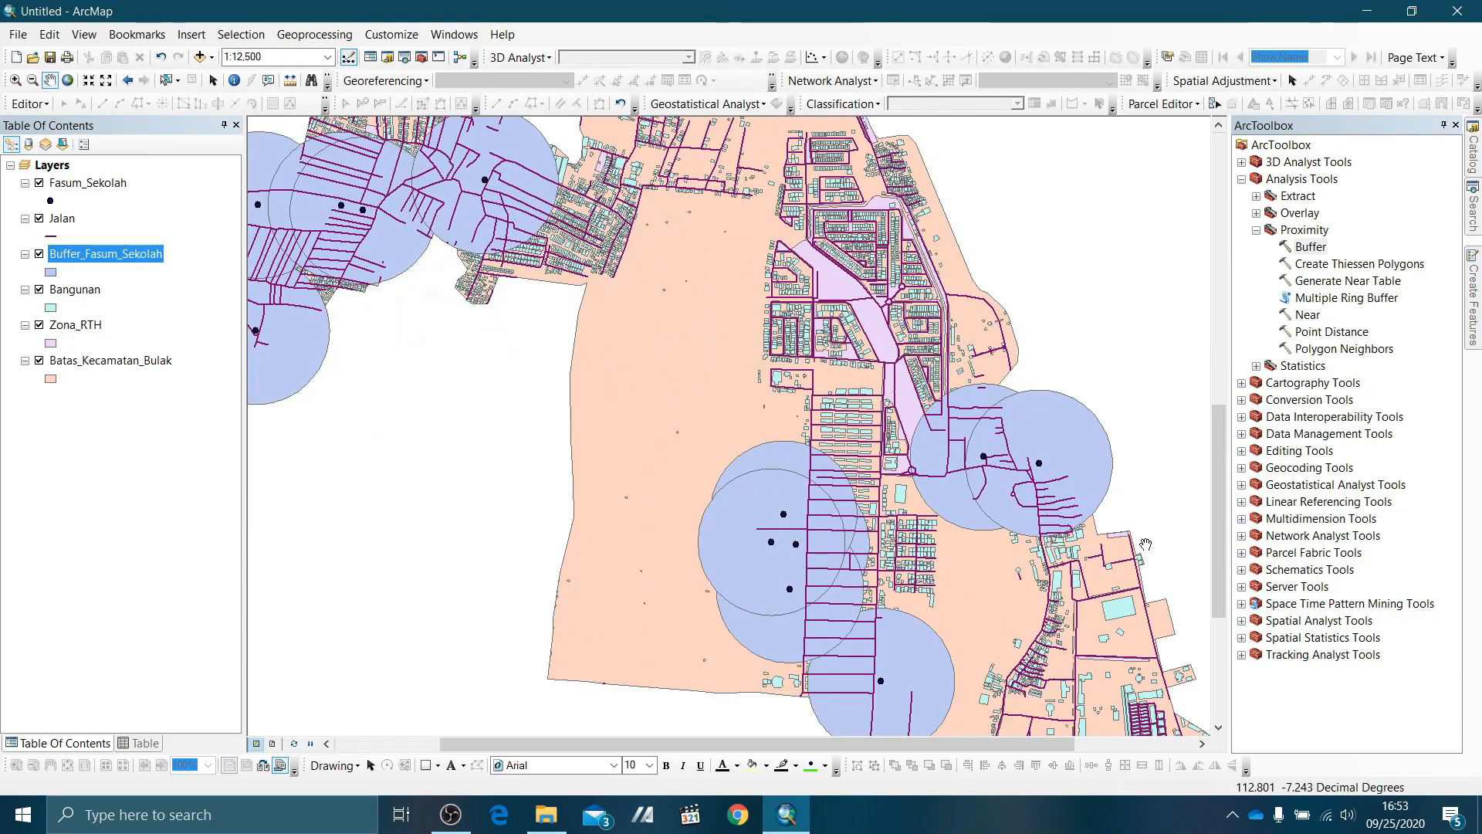
scroll(785, 568, "down", 1)
left_click_drag(515, 319, 563, 520)
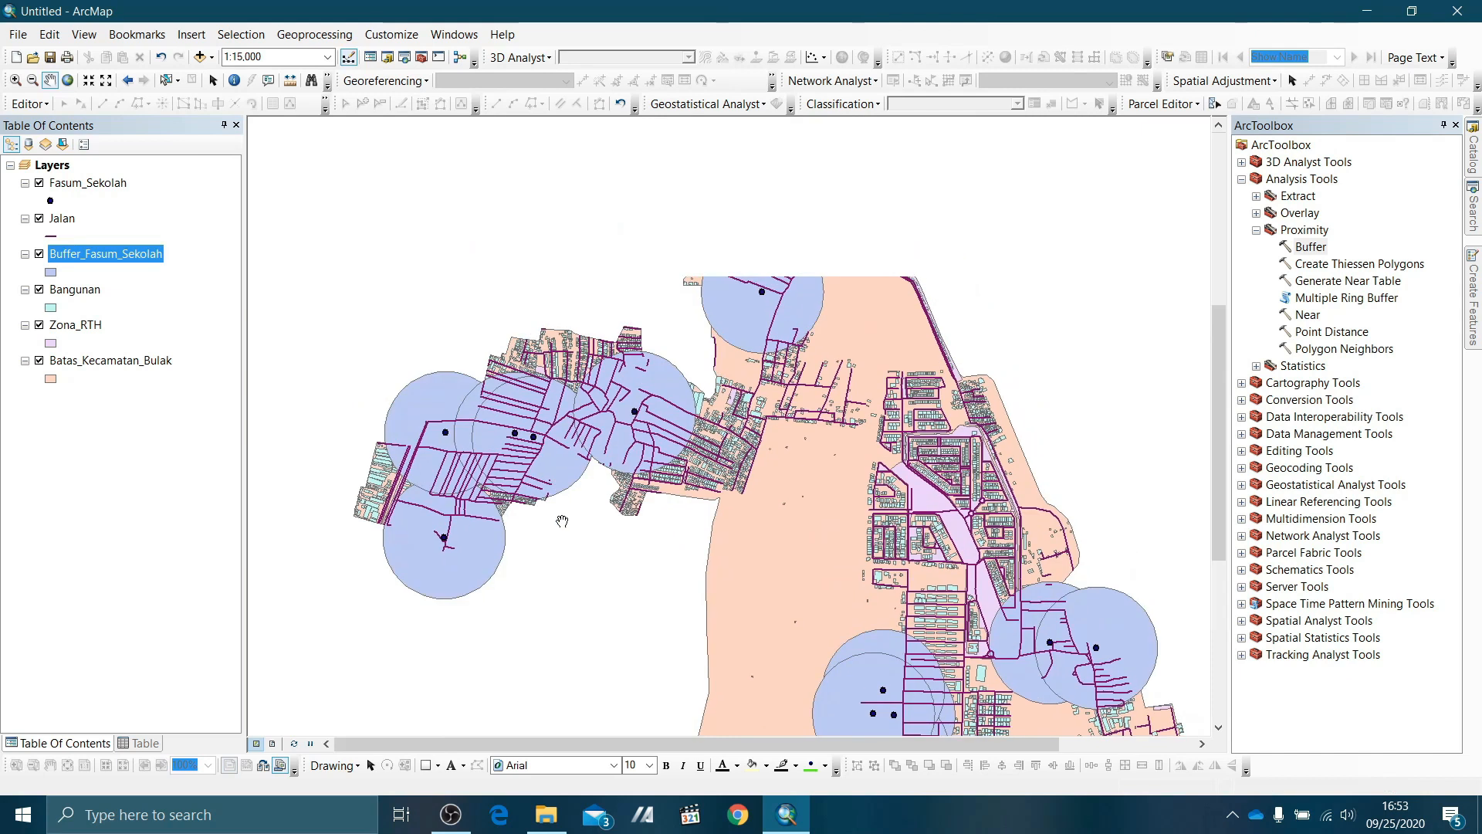
left_click_drag(568, 205, 631, 401)
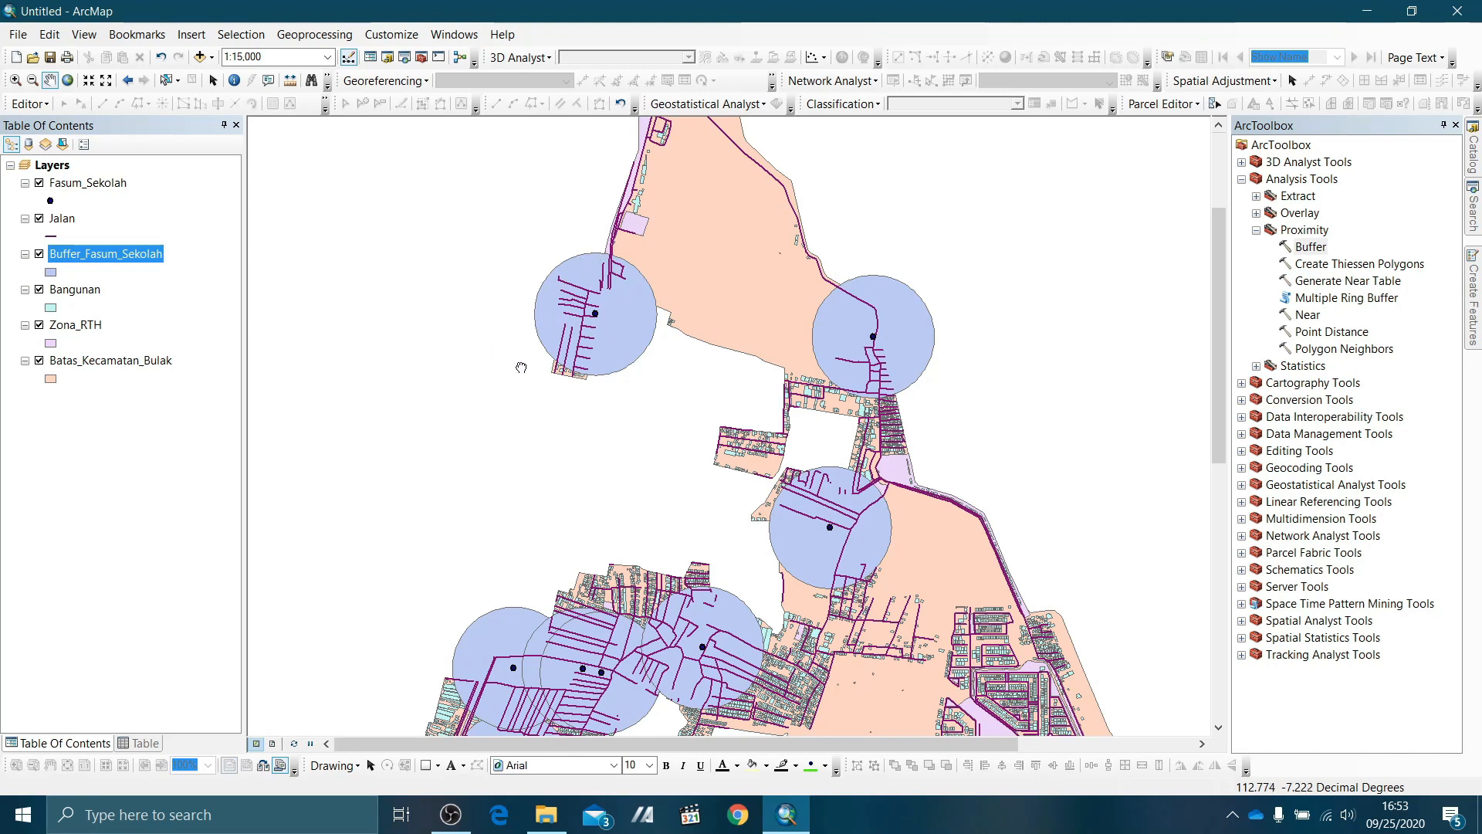
left_click_drag(521, 368, 427, 182)
left_click_drag(573, 447, 494, 247)
left_click_drag(772, 458, 594, 348)
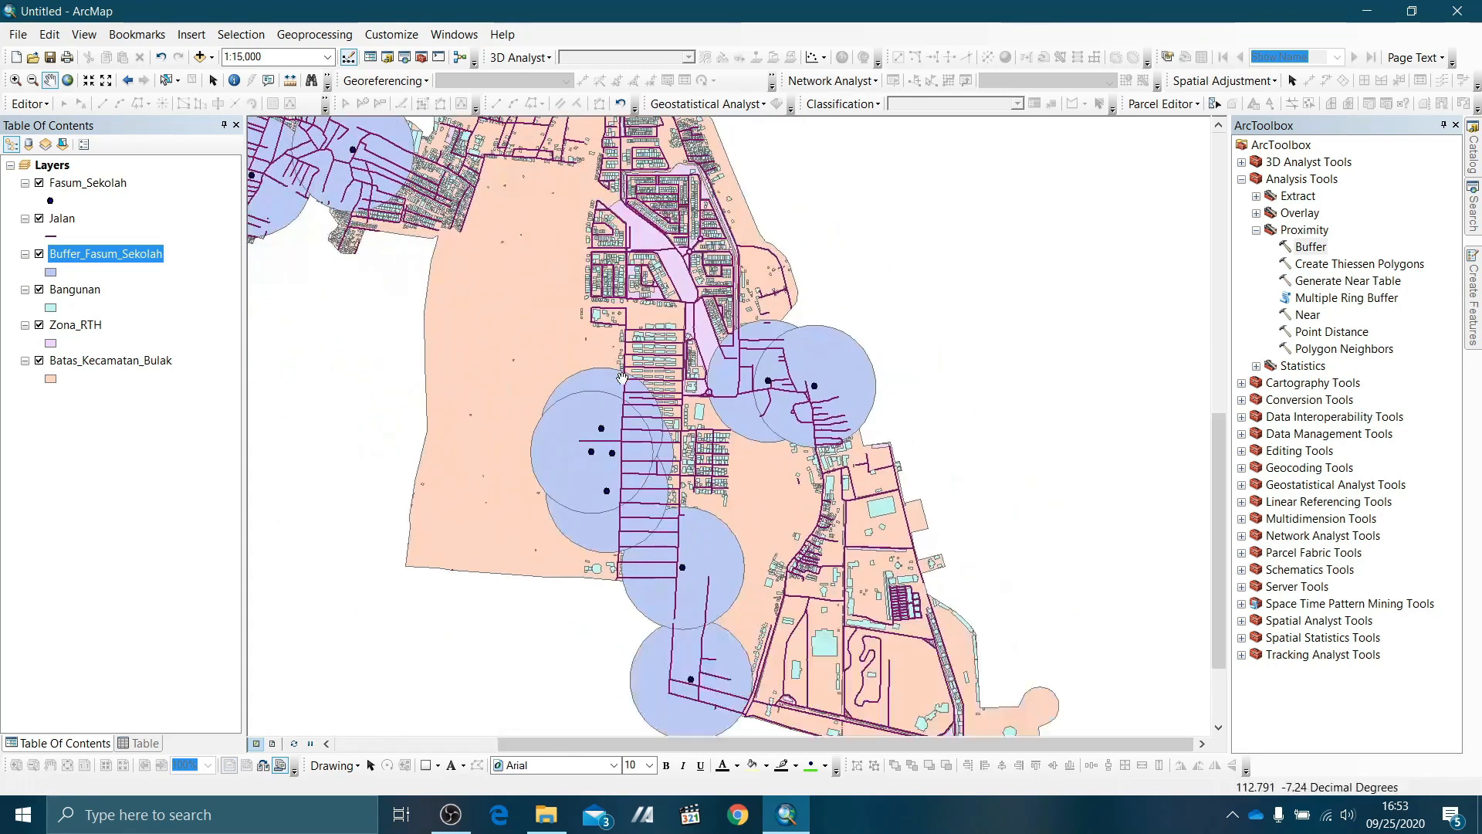
left_click_drag(612, 476, 652, 370)
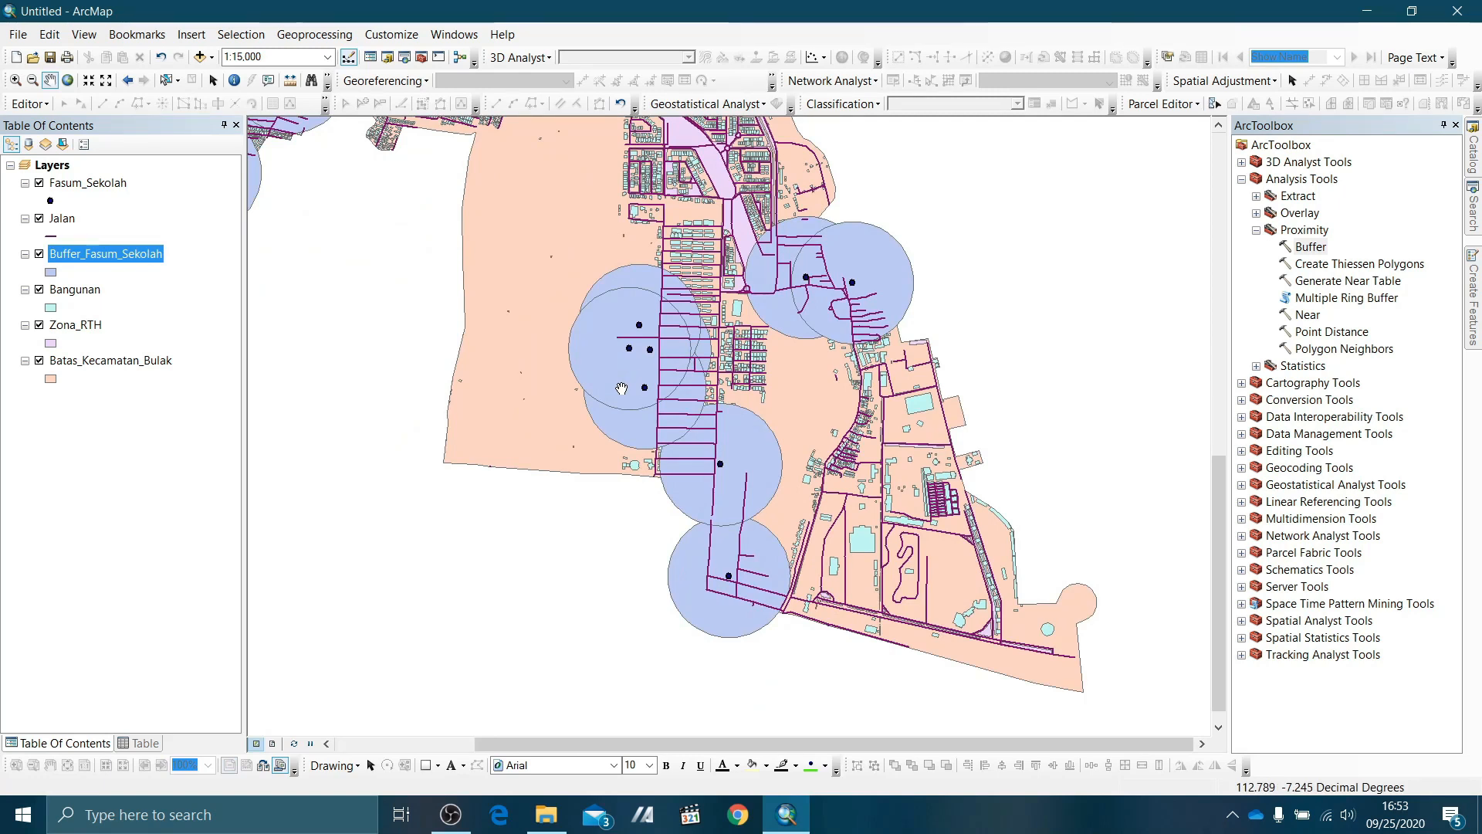
scroll(742, 547, "up", 3)
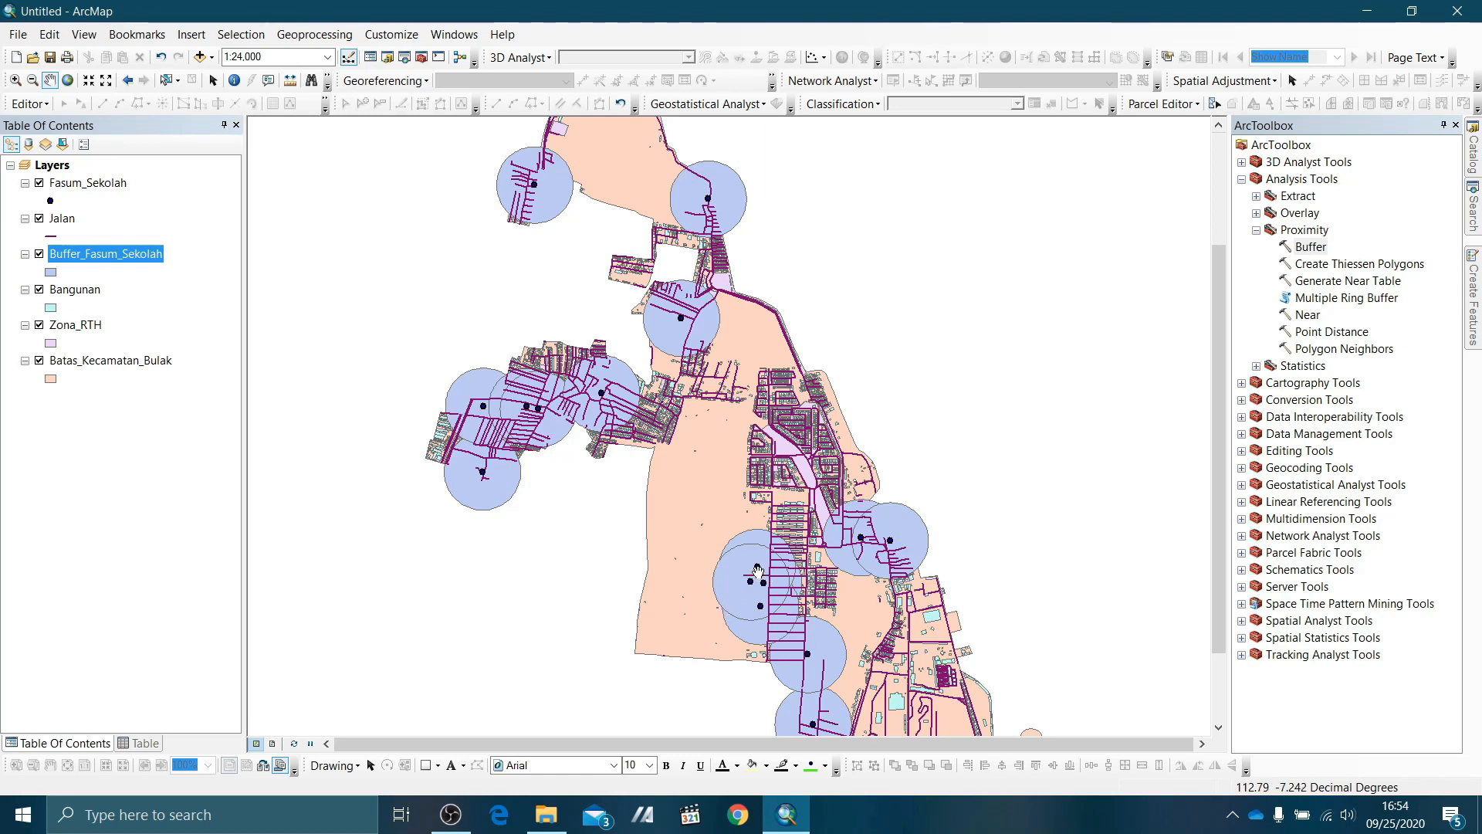
left_click_drag(758, 571, 695, 430)
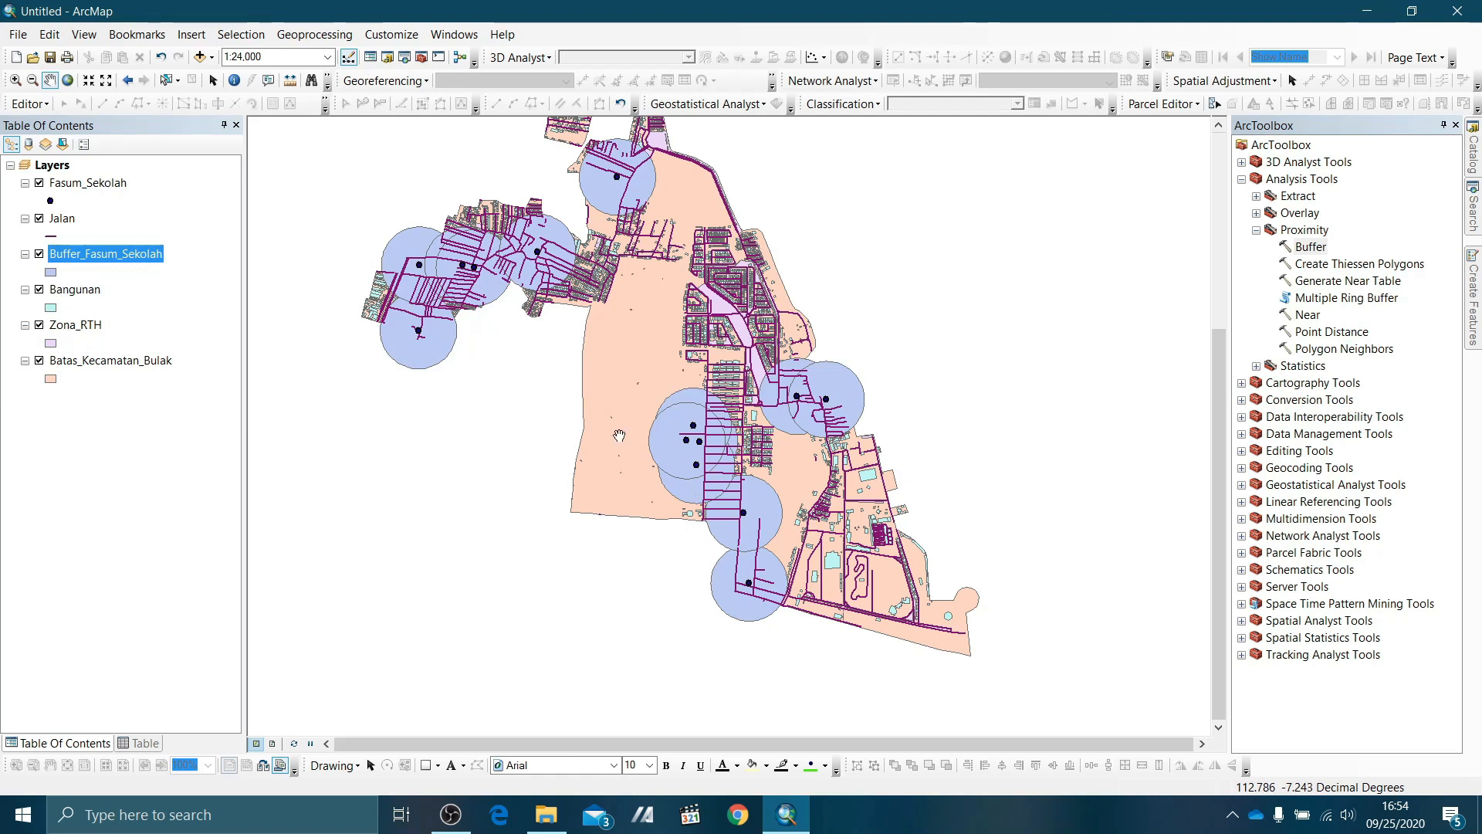
left_click_drag(588, 401, 642, 503)
left_click_drag(615, 418, 679, 557)
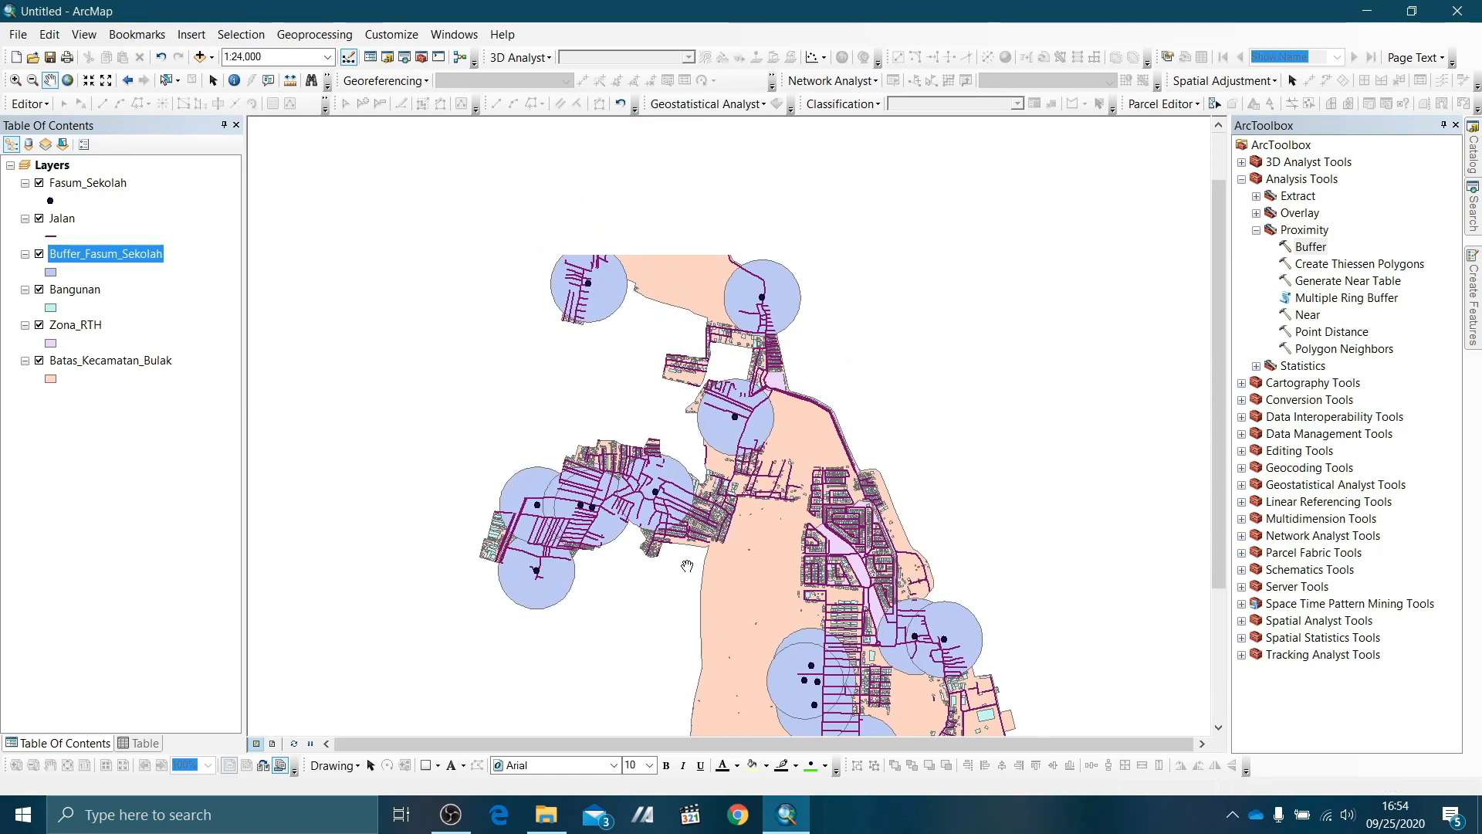
Zoom the map to the full extent of the Batas_Kecamatan_Bulak layer.
left_click(89, 360)
right_click(89, 359)
left_click(177, 455)
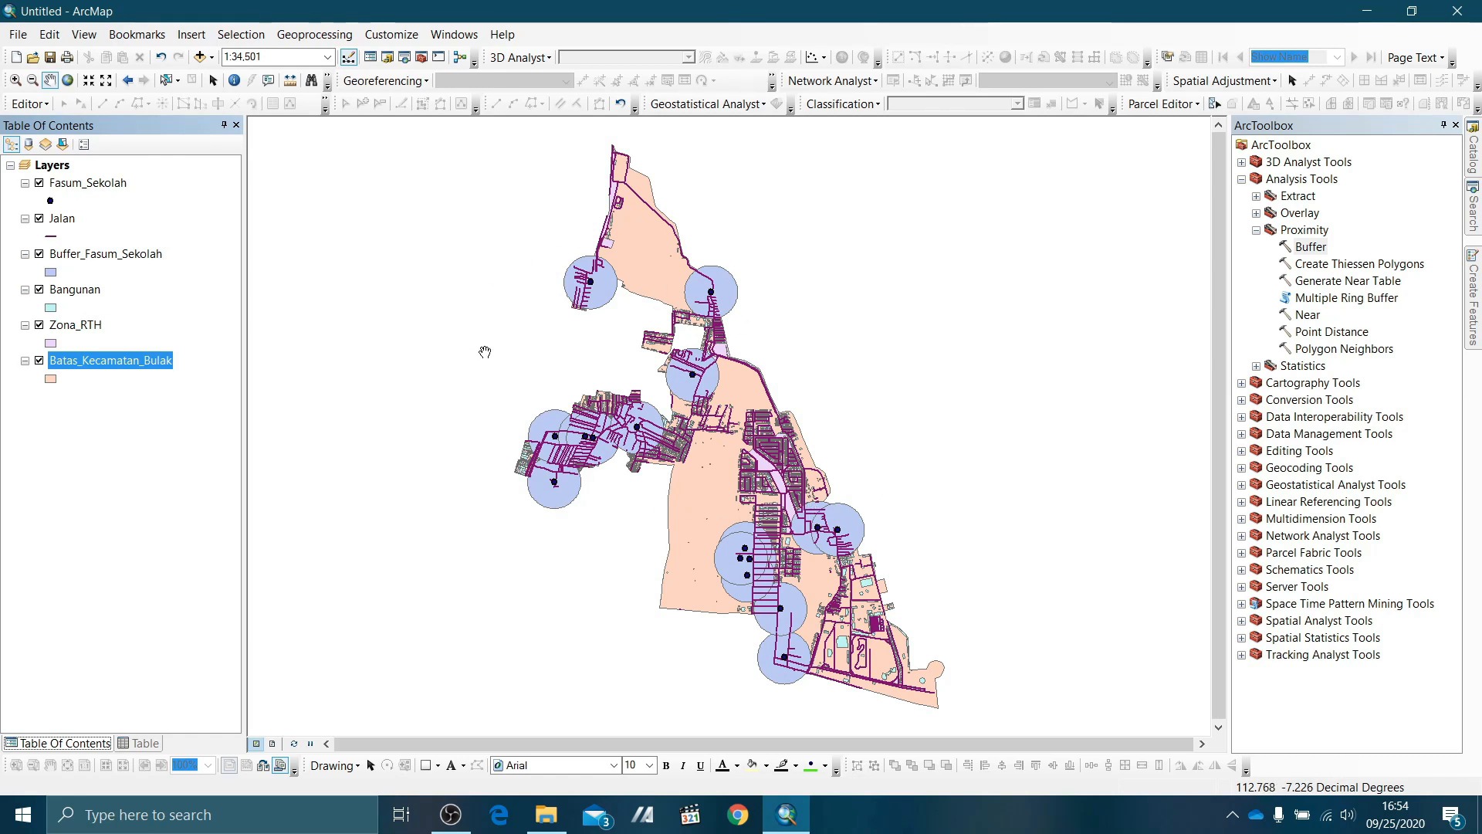
Start the Buffer tool from the Proximity analysis toolset with the Jalan layer as its input features.
left_click(63, 220)
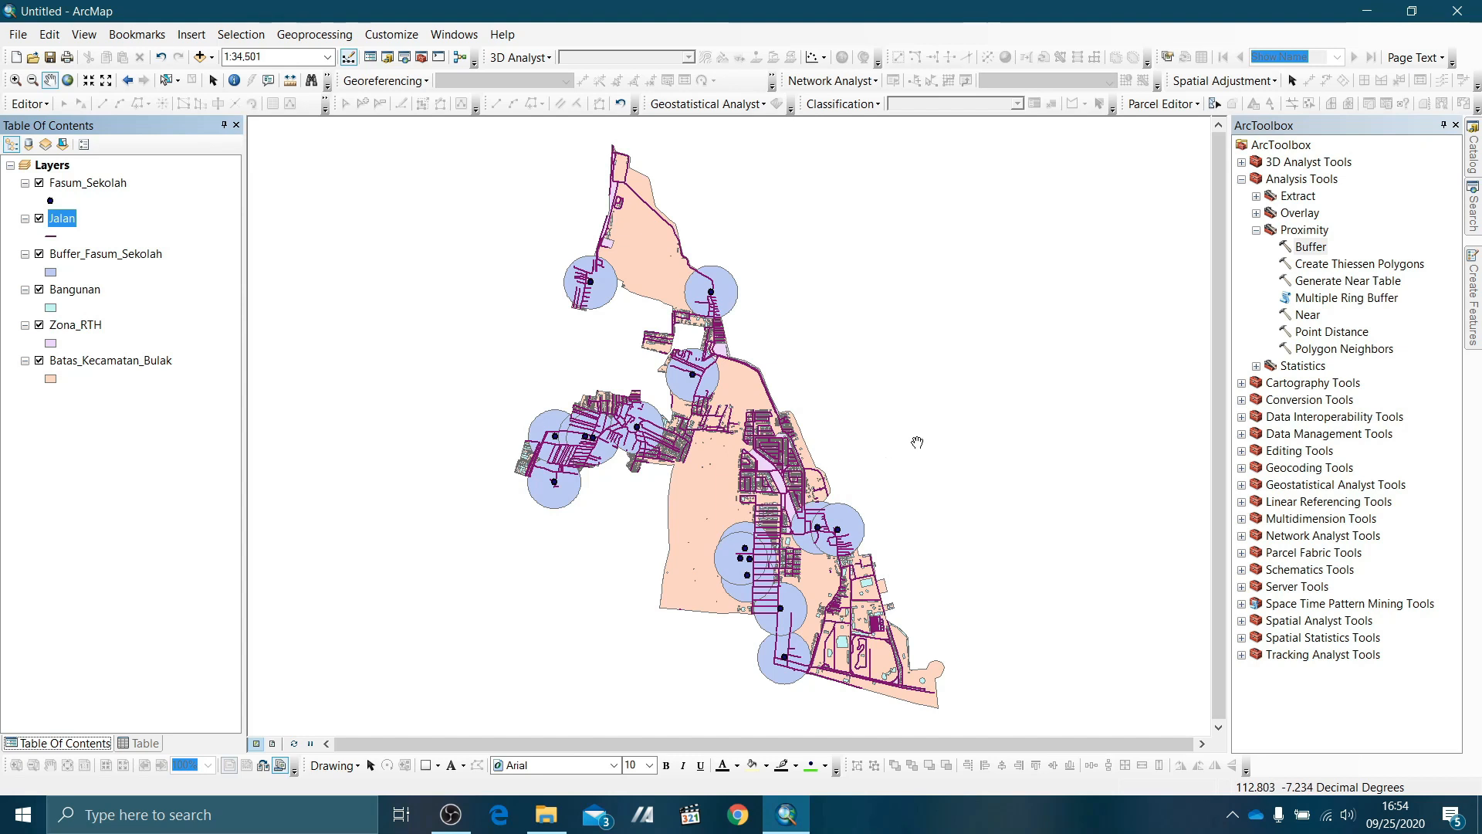
left_click(1268, 147)
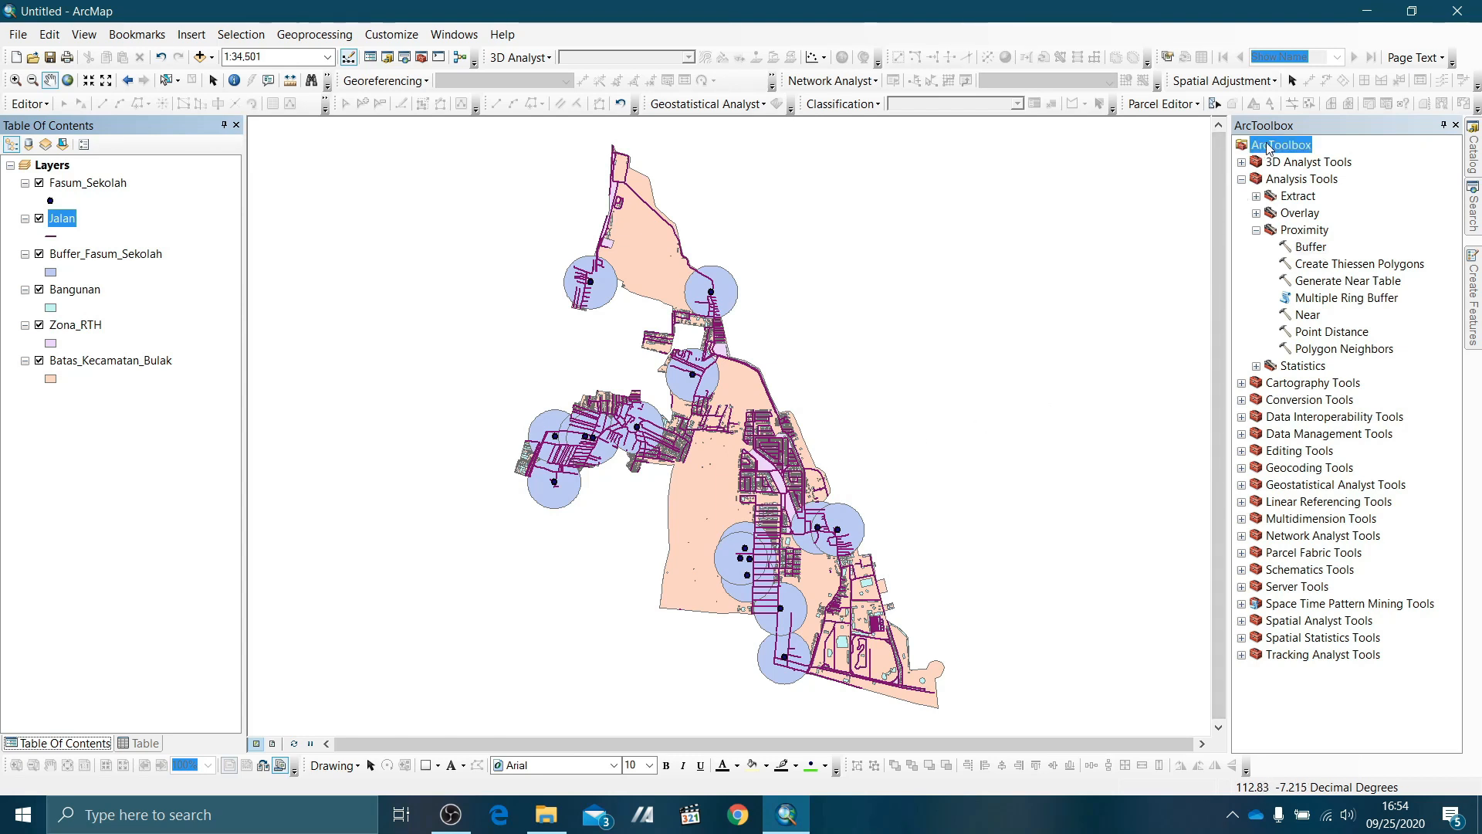
left_click(1289, 182)
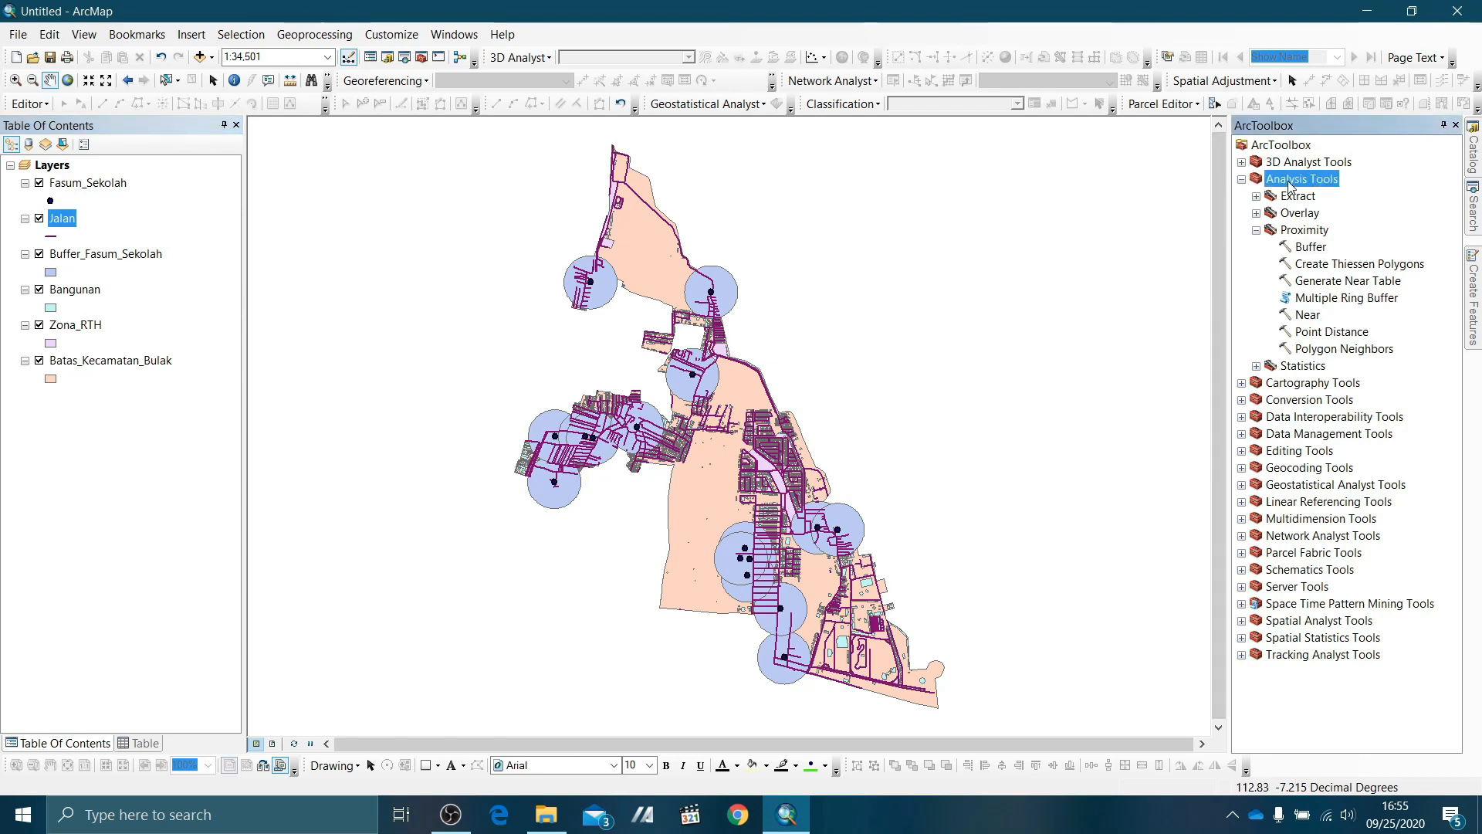
left_click(1307, 233)
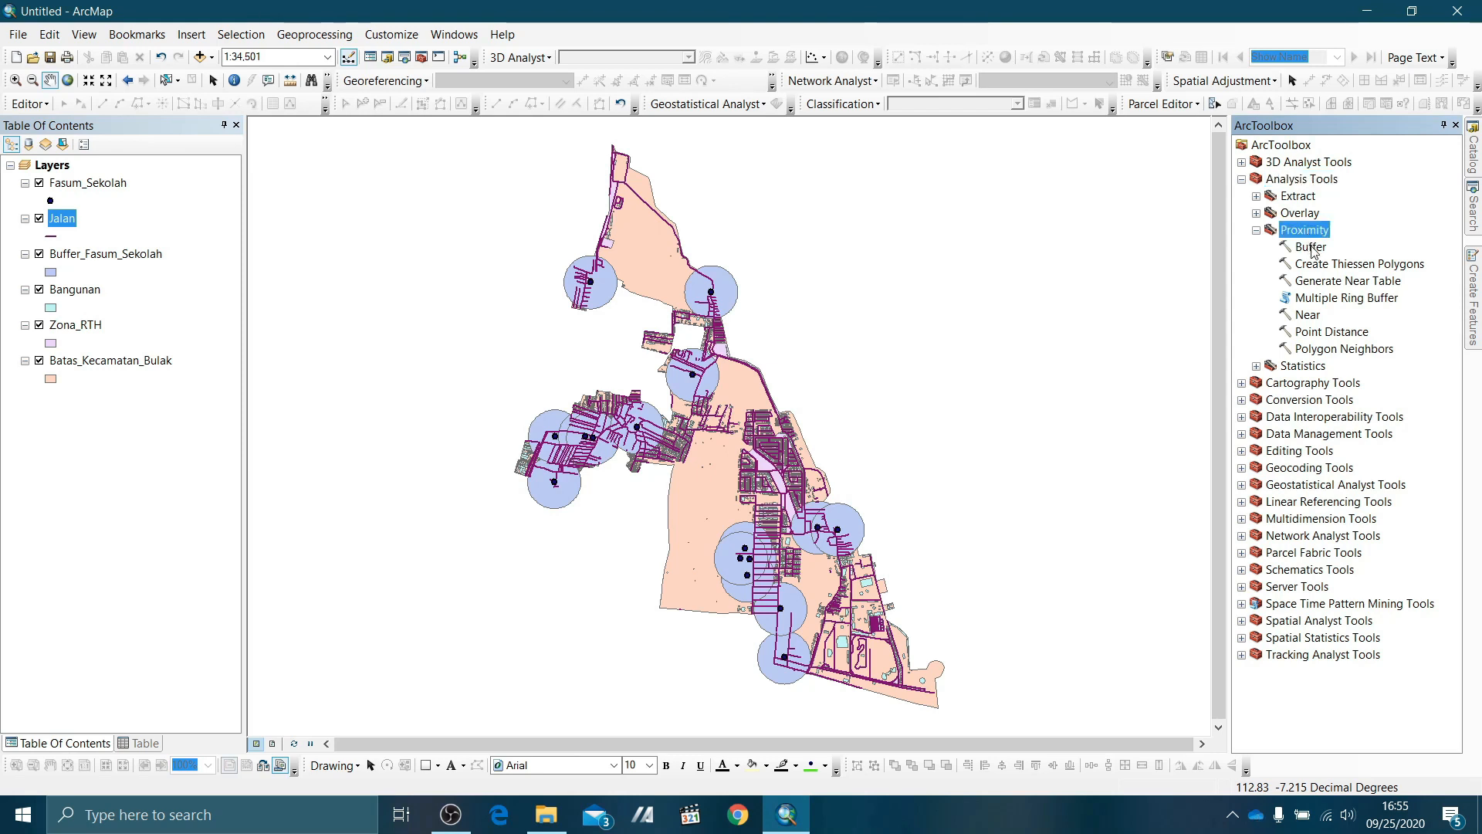
double_click(1310, 248)
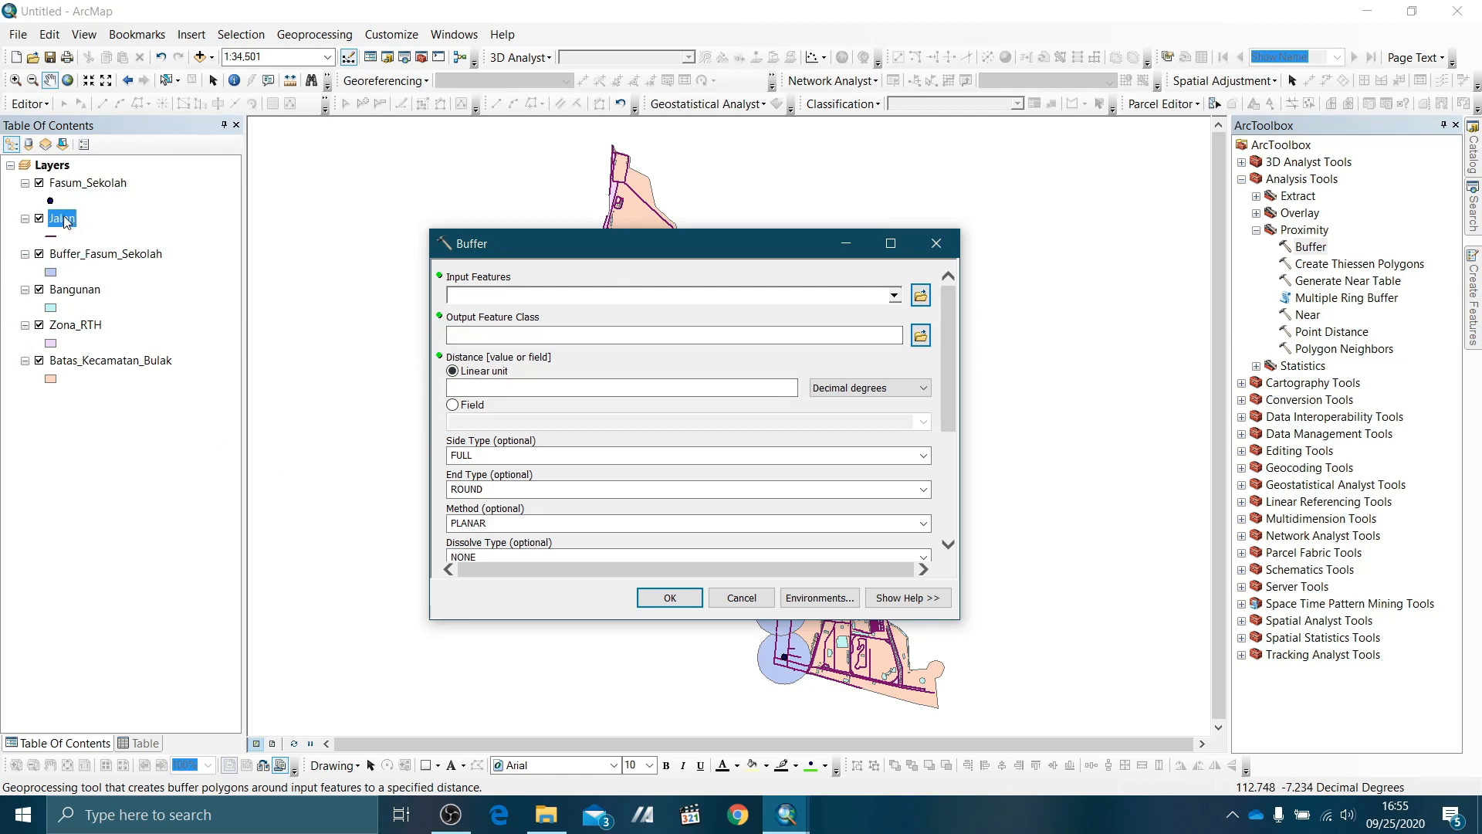
left_click_drag(59, 220, 484, 297)
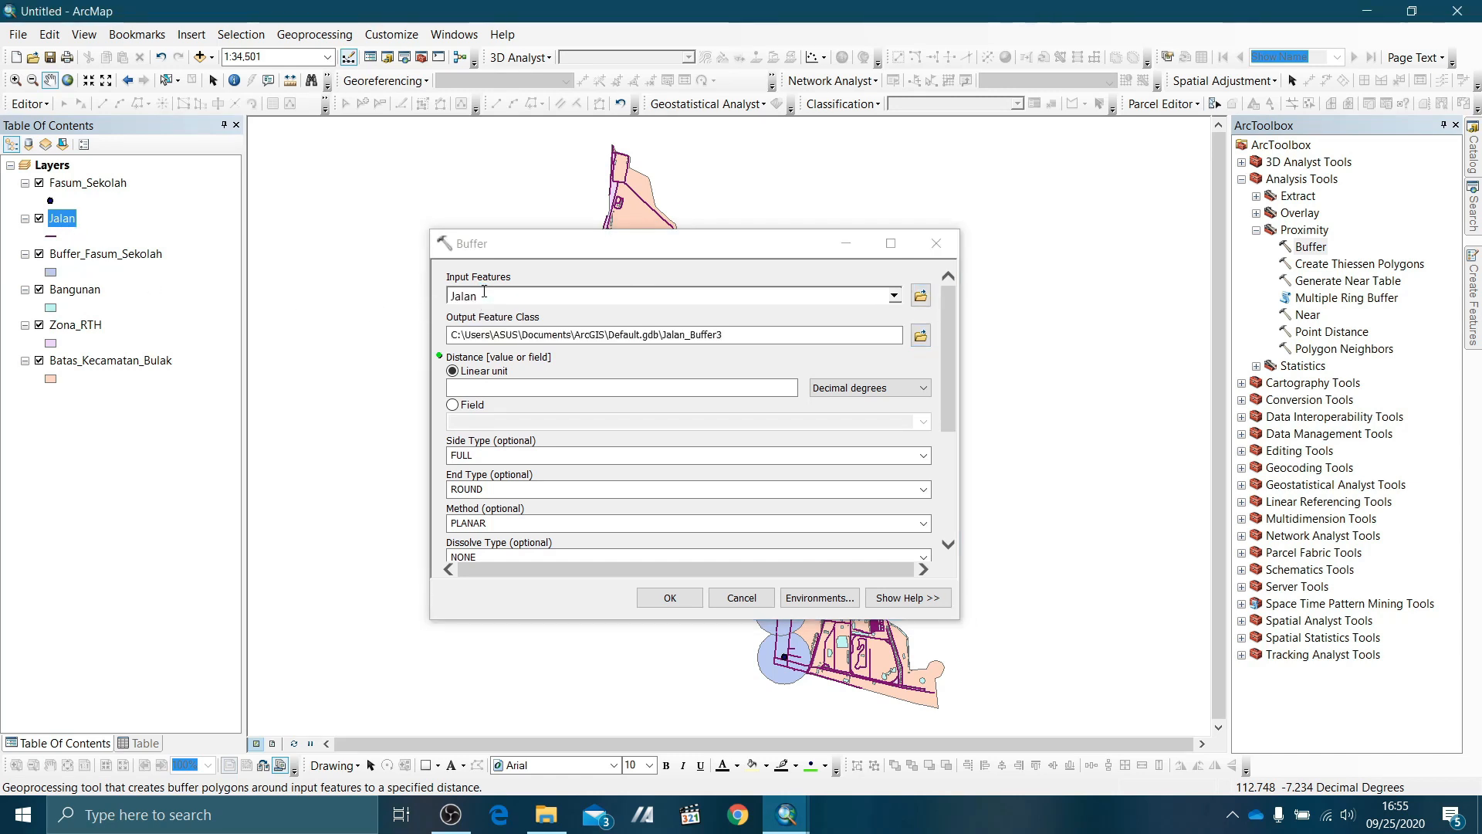
Set the road buffer's output feature class to Buffer_Jalan.shp in the INFRASTRUKTUR folder.
left_click(922, 338)
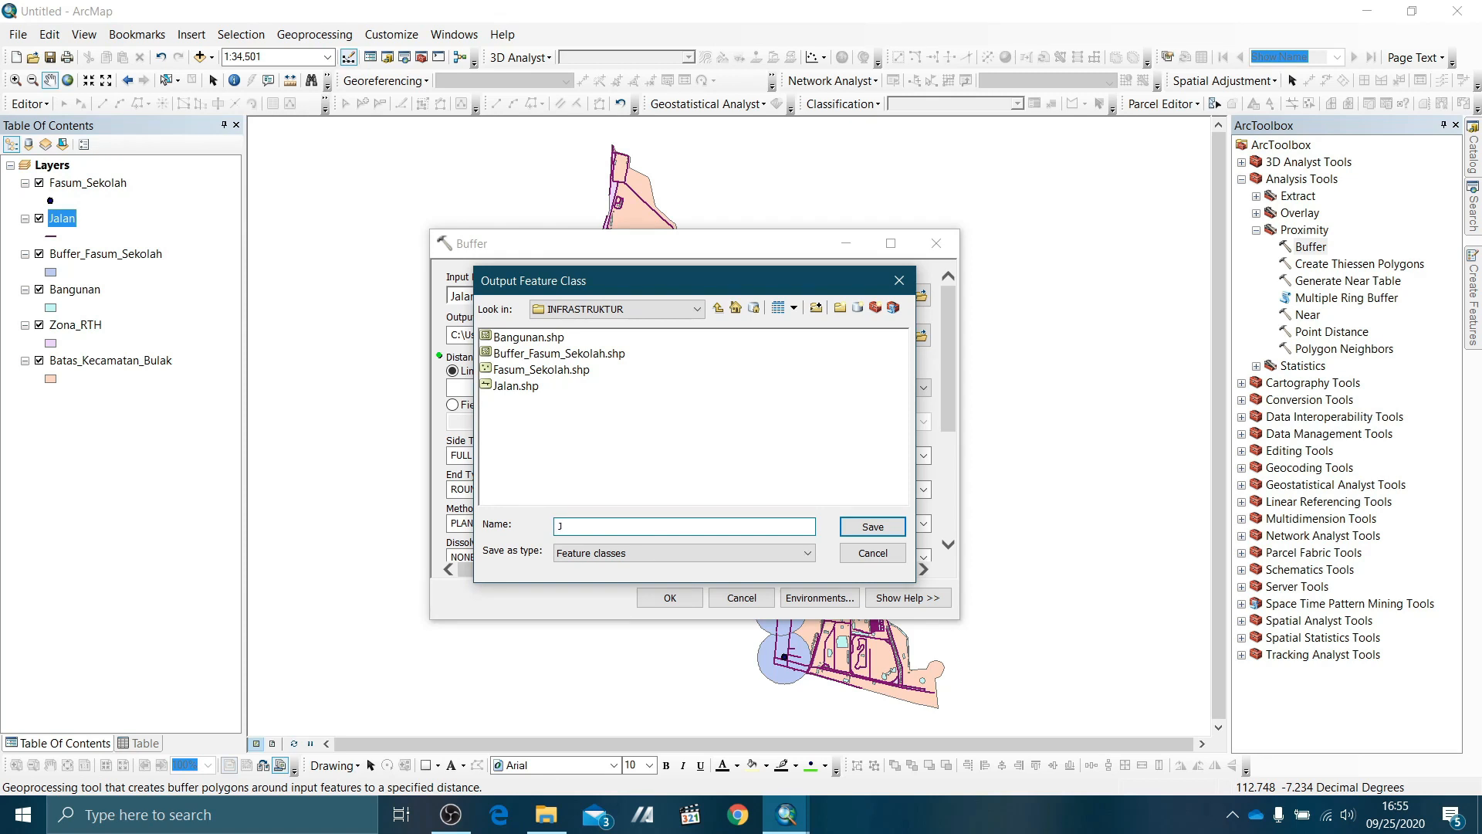
type("V")
key("BackSpace")
type("Buffer_Jalan.shp")
left_click(882, 532)
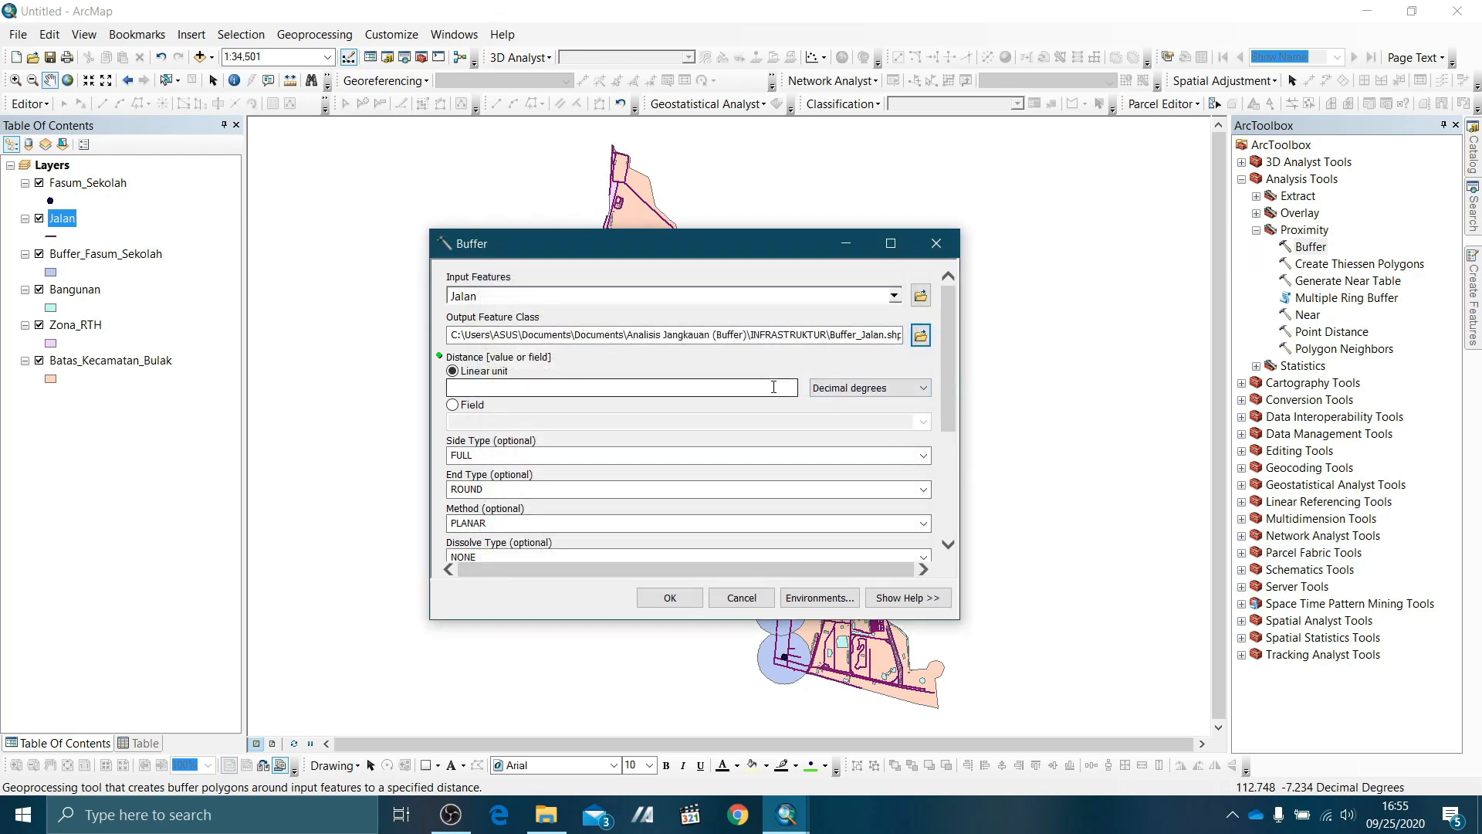
Set the Jalan buffer's linear distance to 6 meters and run the tool.
left_click(653, 389)
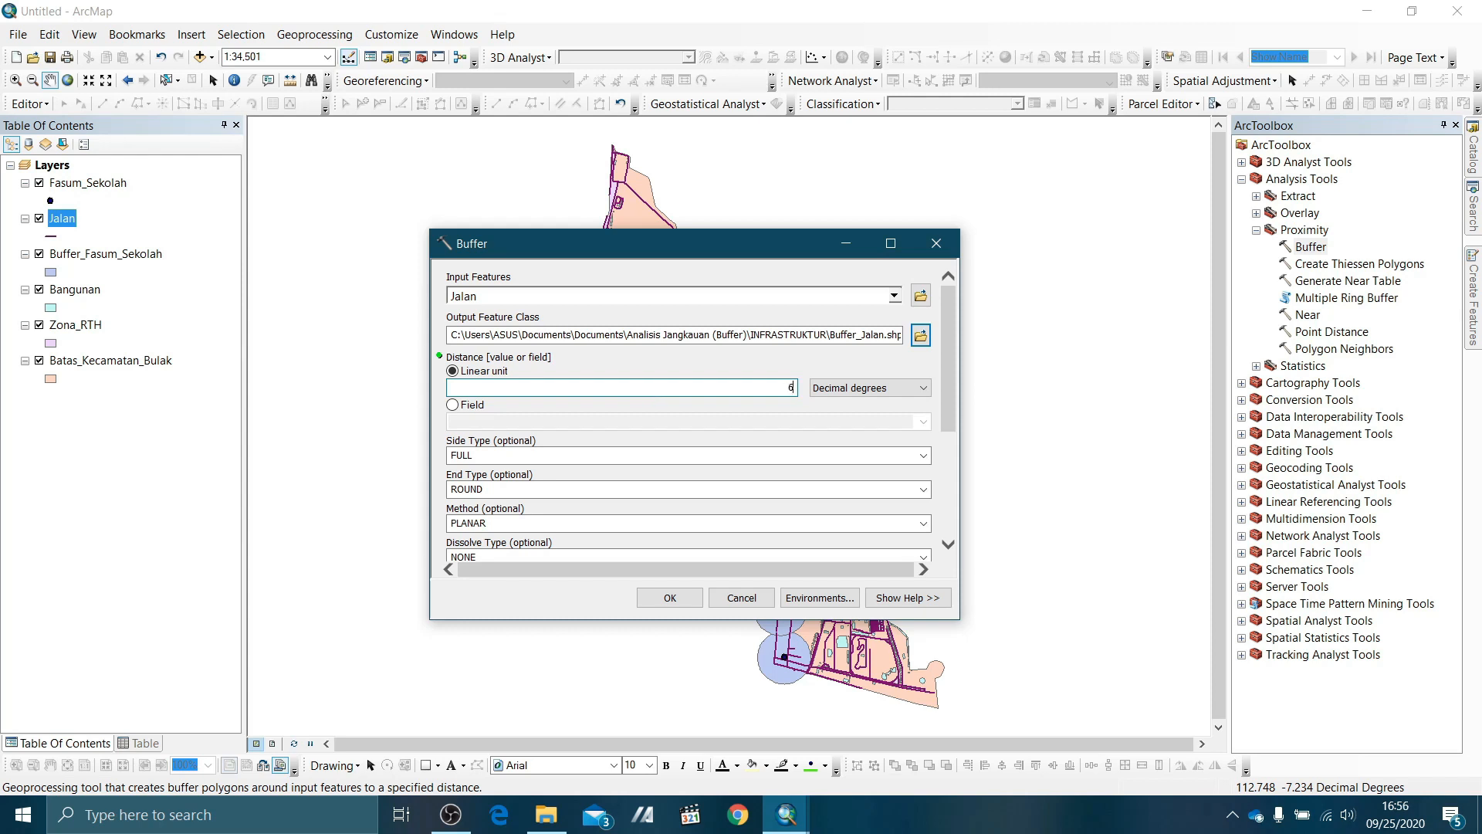
left_click(825, 388)
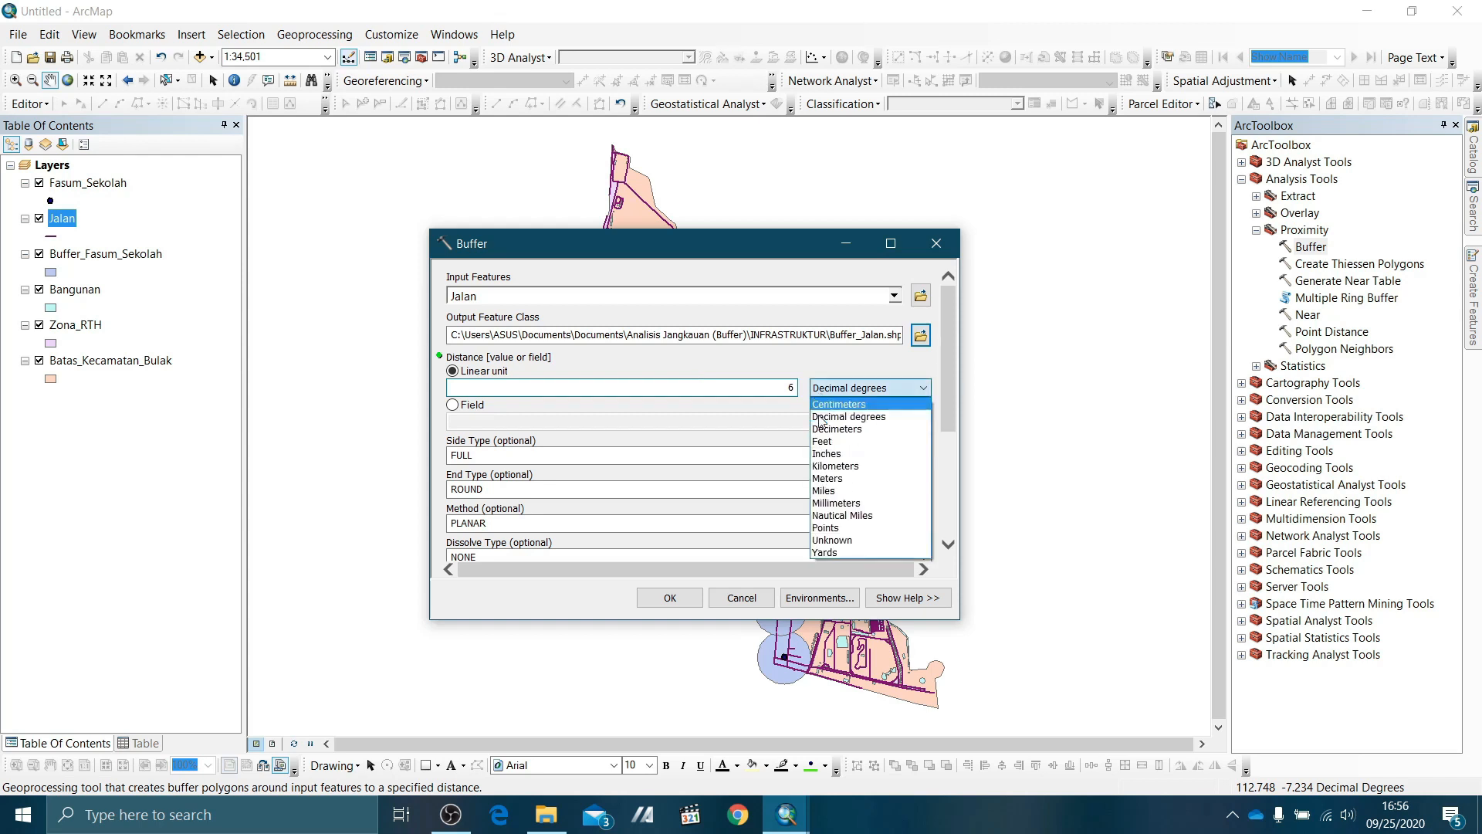
left_click(830, 478)
left_click(768, 384)
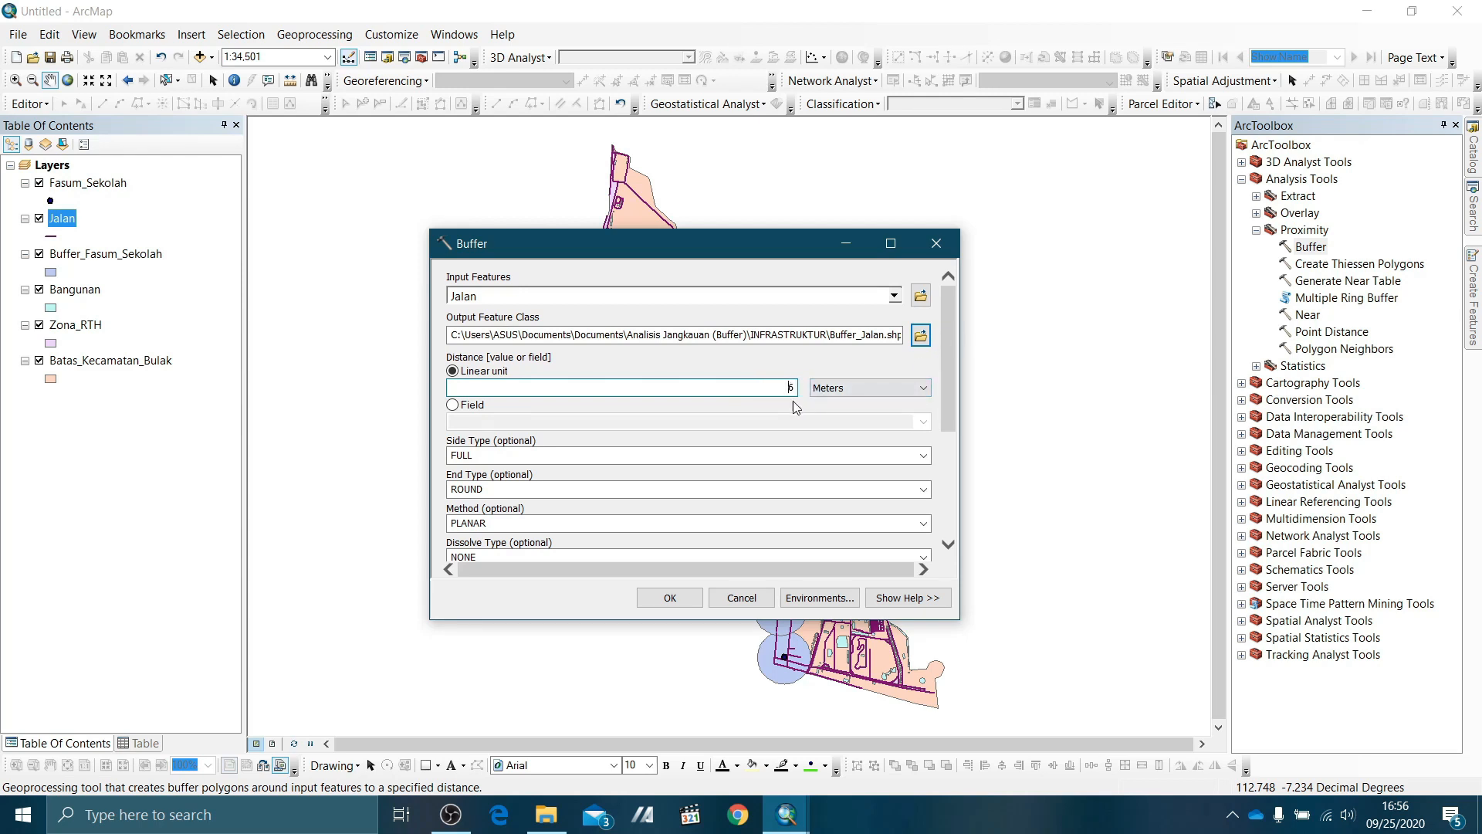
scroll(951, 341, "down", 1)
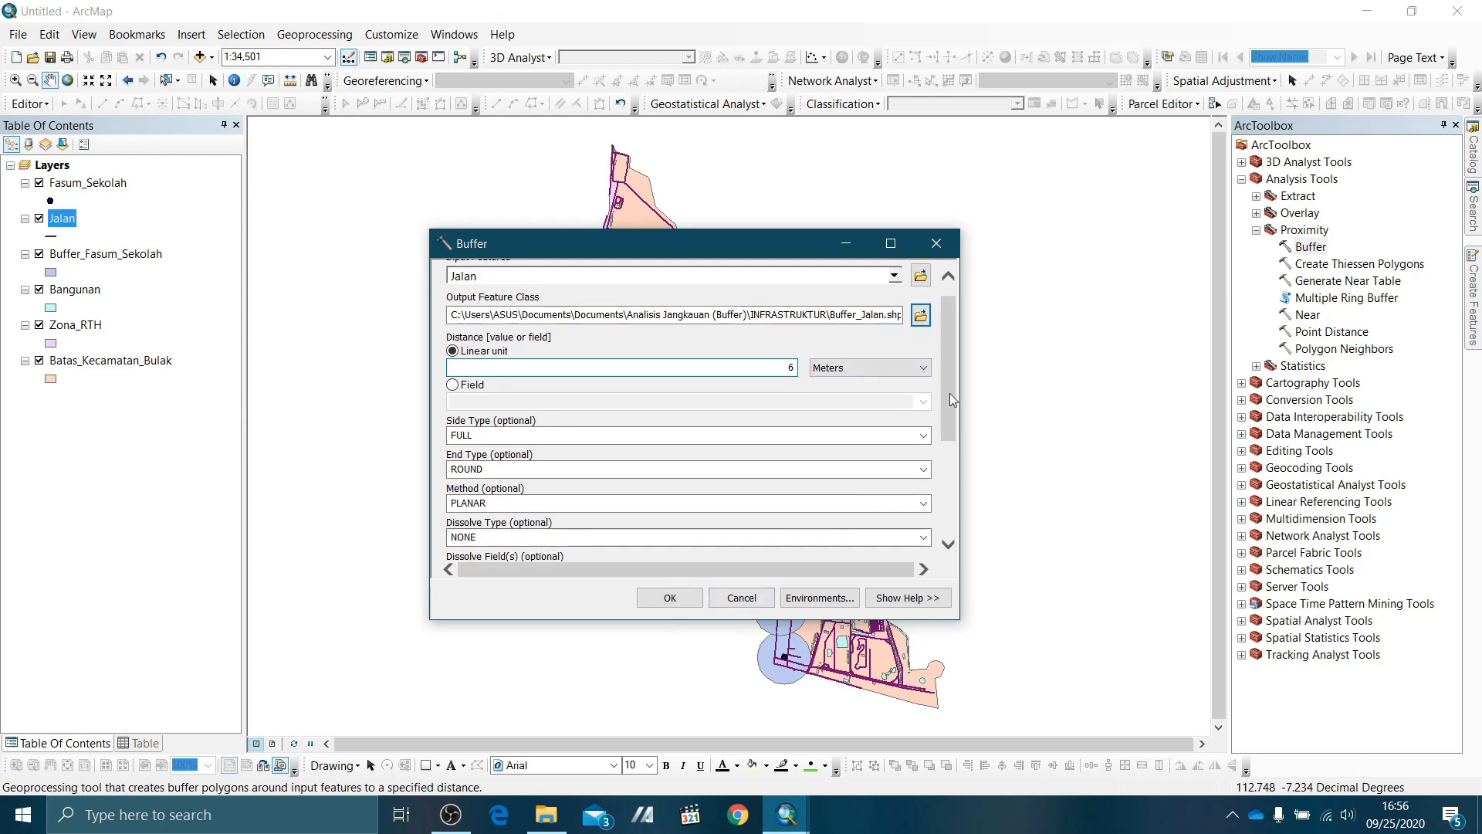
left_click_drag(952, 368, 942, 415)
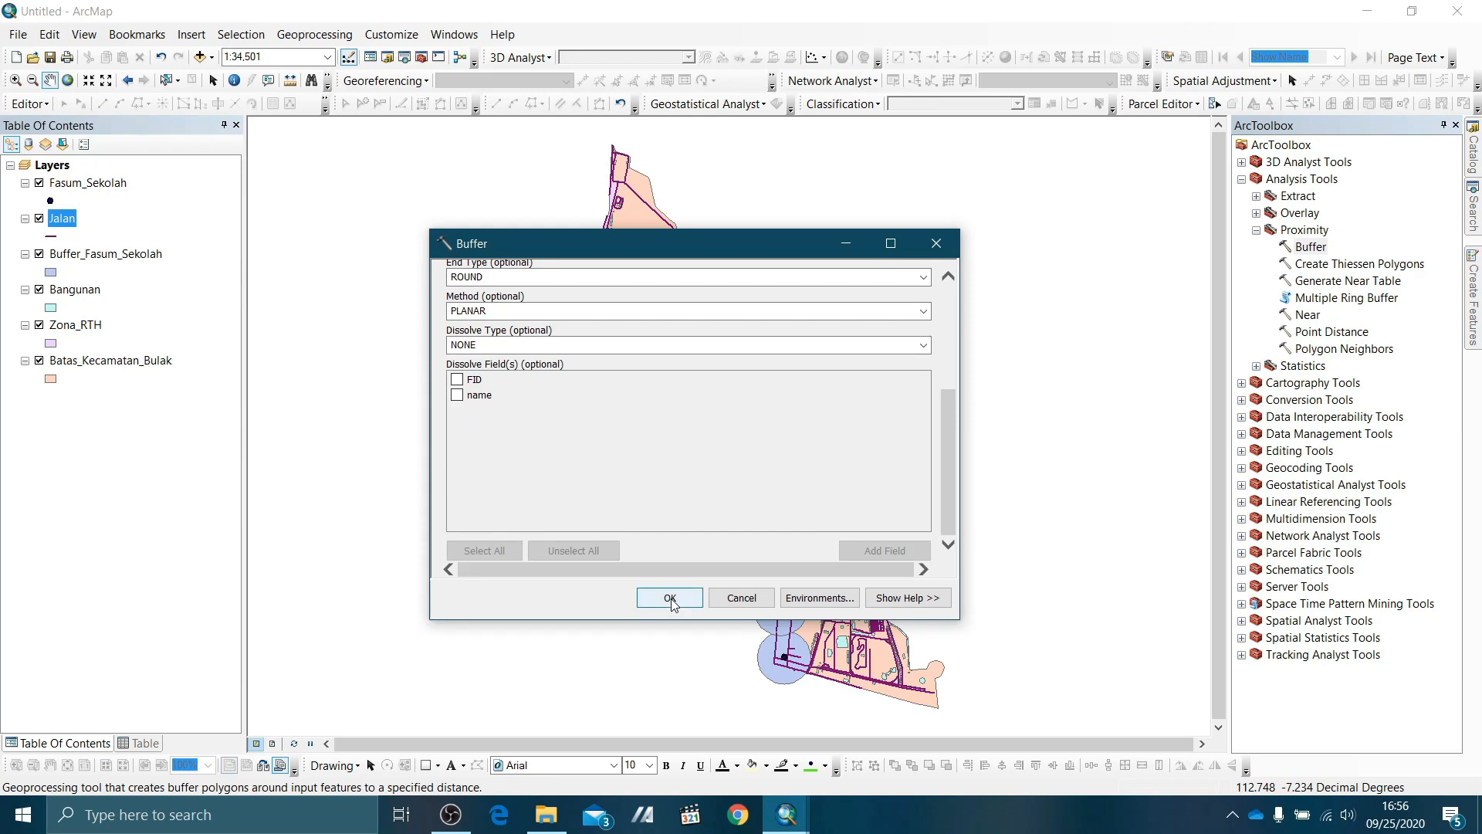
left_click(669, 600)
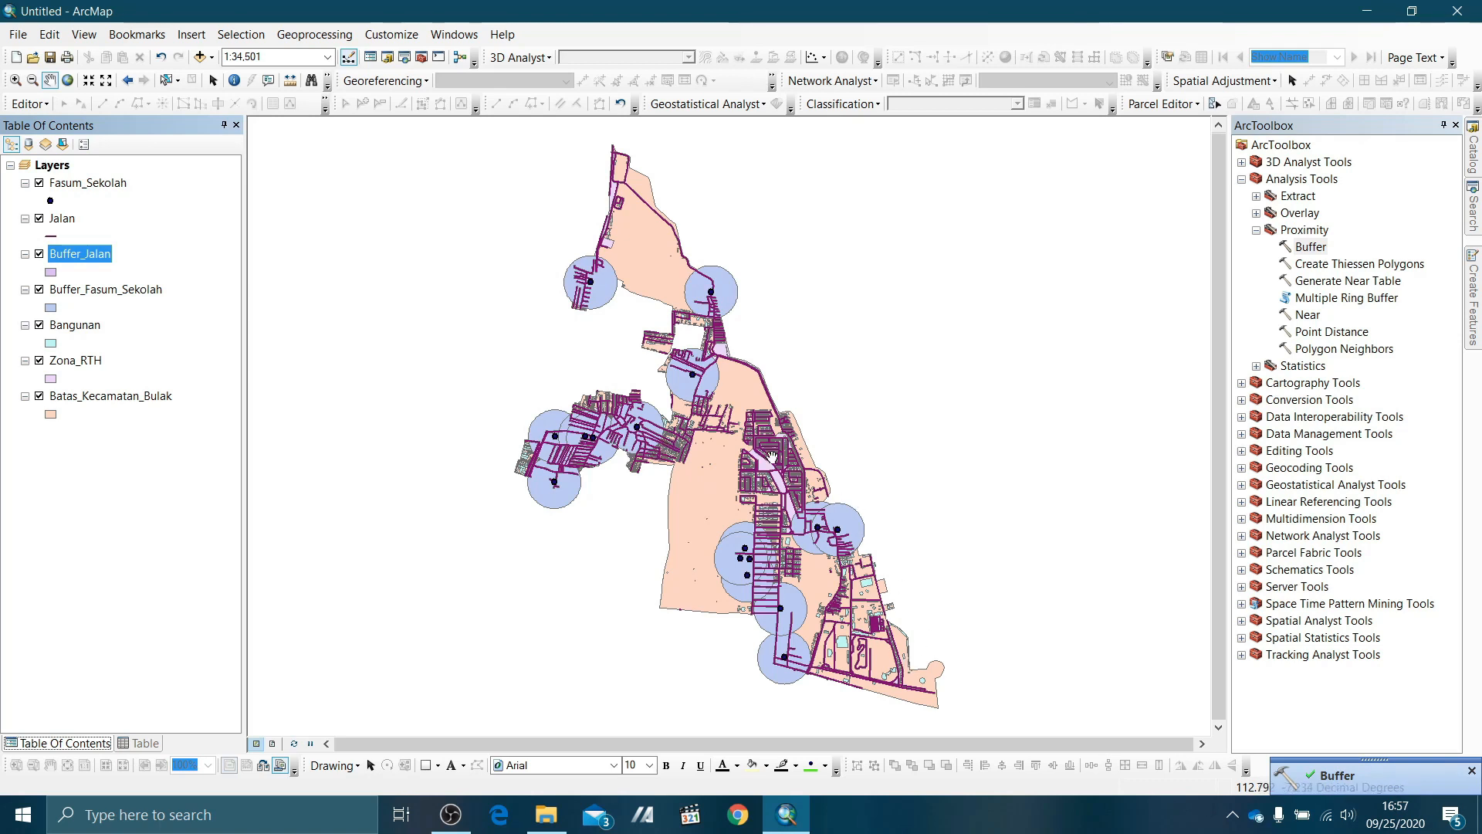
Examine the road buffer around the housing blocks by switching the Buffer_Jalan and Jalan layers off and on.
scroll(772, 457, "down", 5)
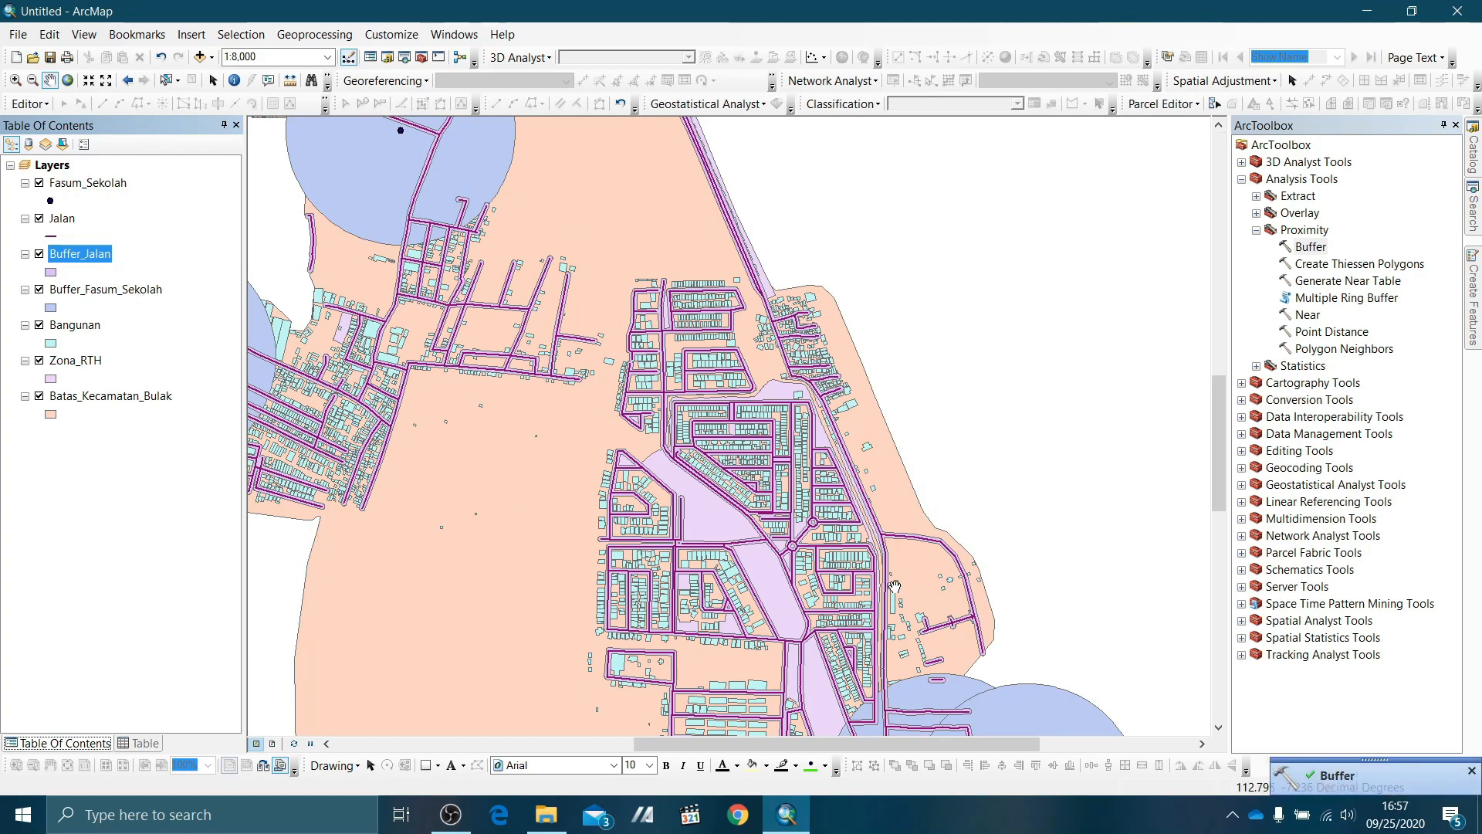
scroll(751, 480, "down", 4)
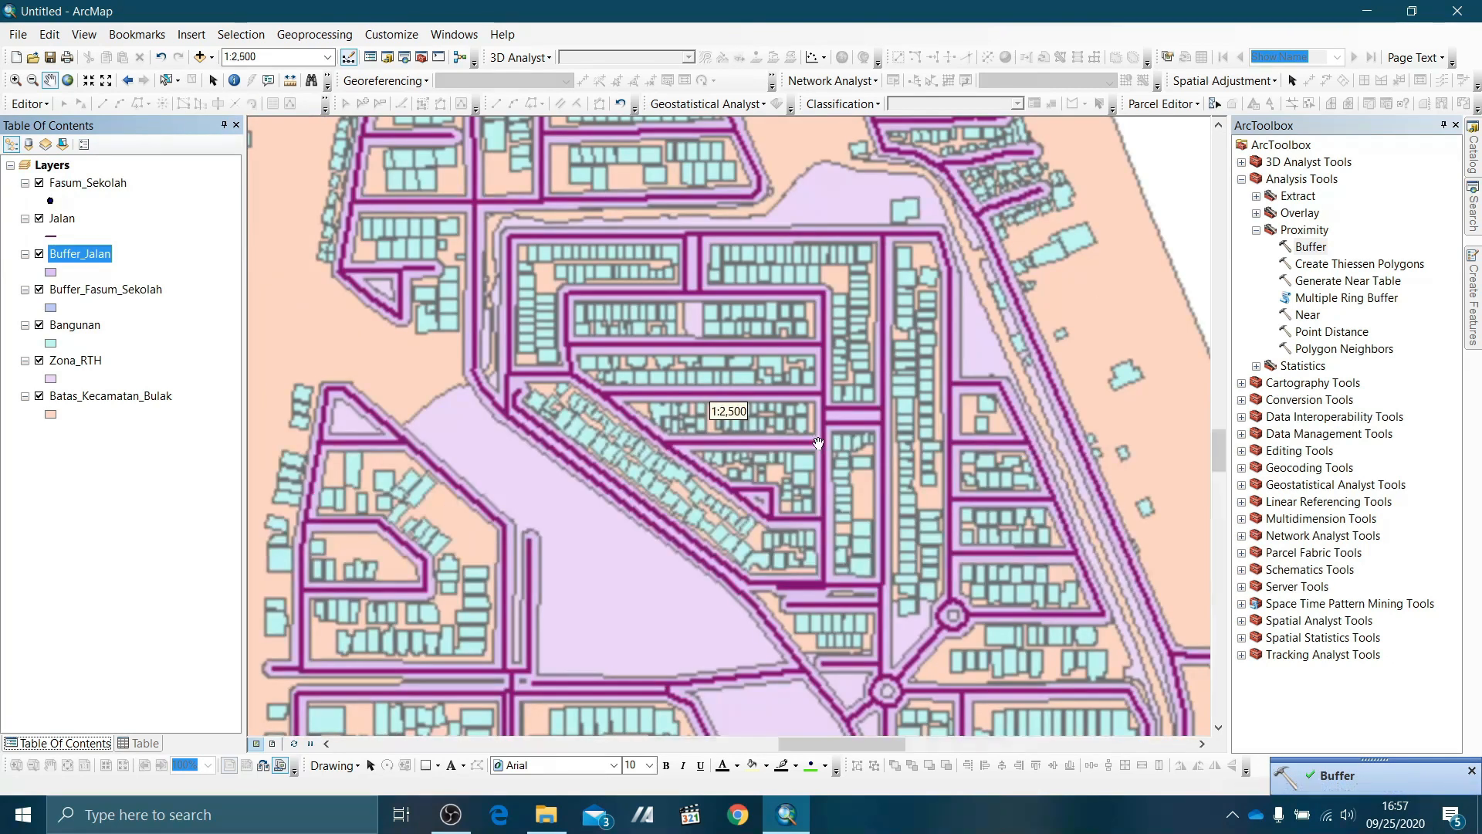
scroll(407, 333, "down", 2)
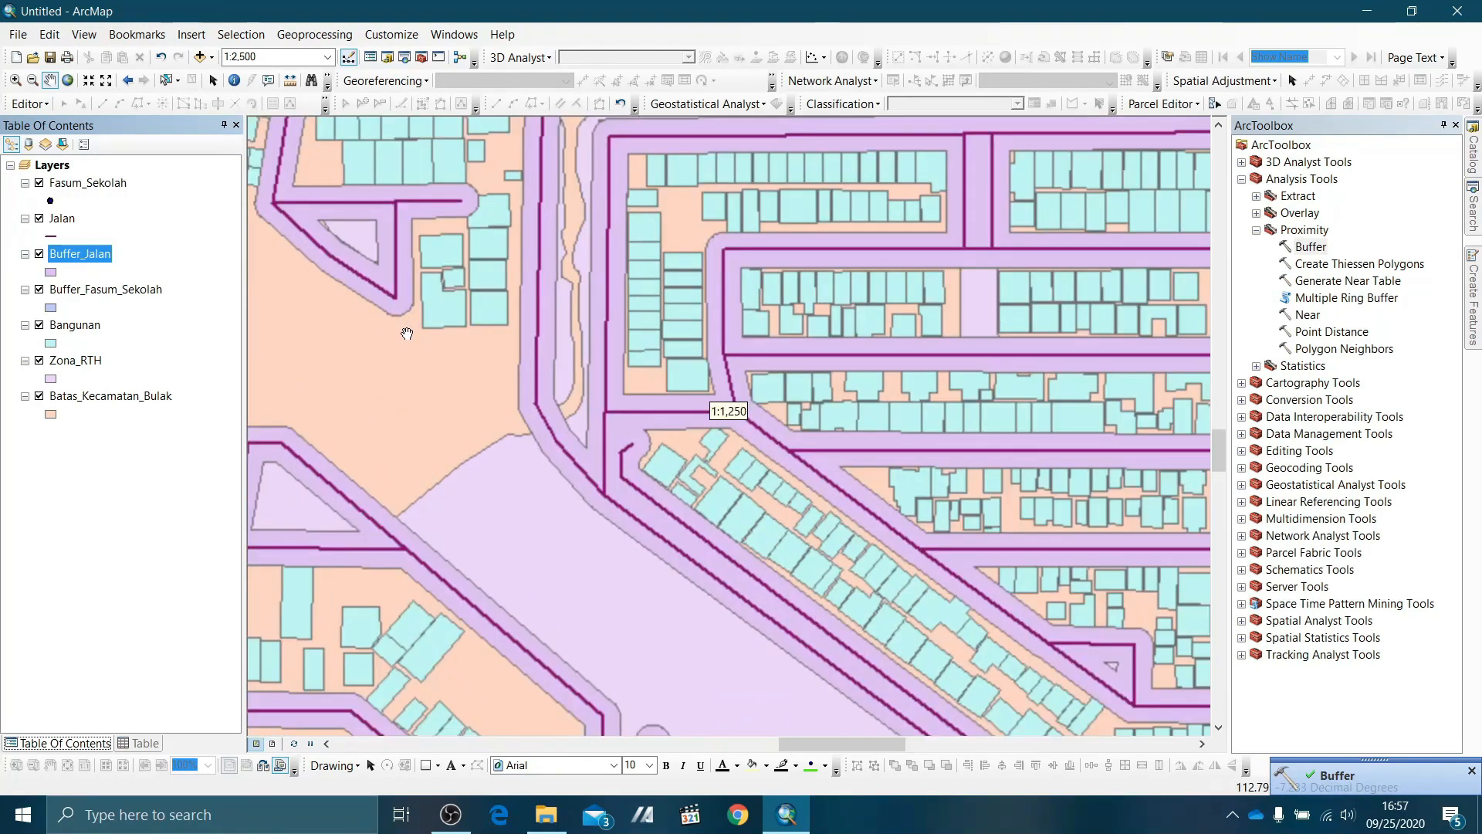
left_click(40, 255)
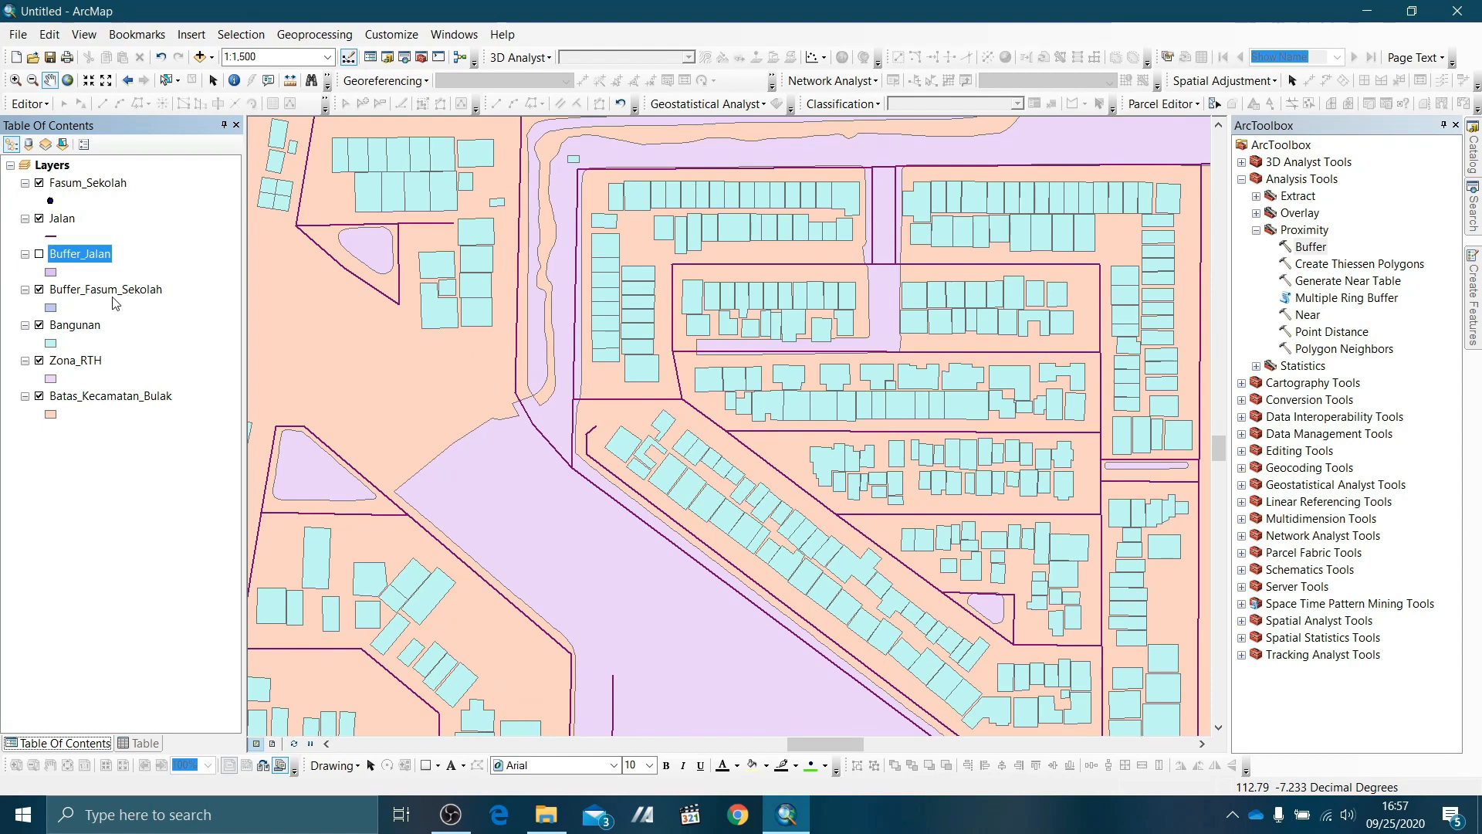
left_click(40, 256)
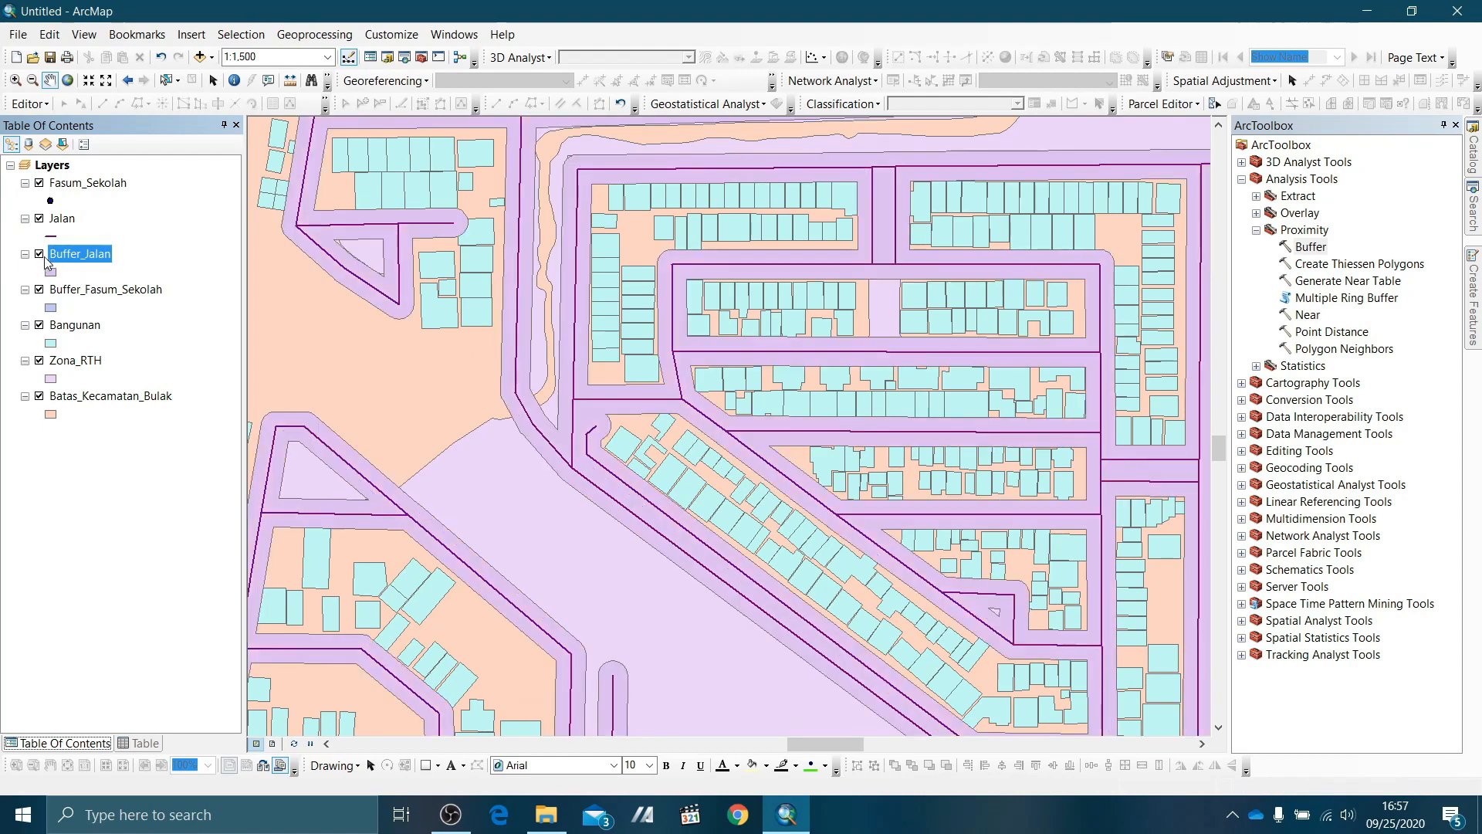
left_click_drag(483, 238, 601, 461)
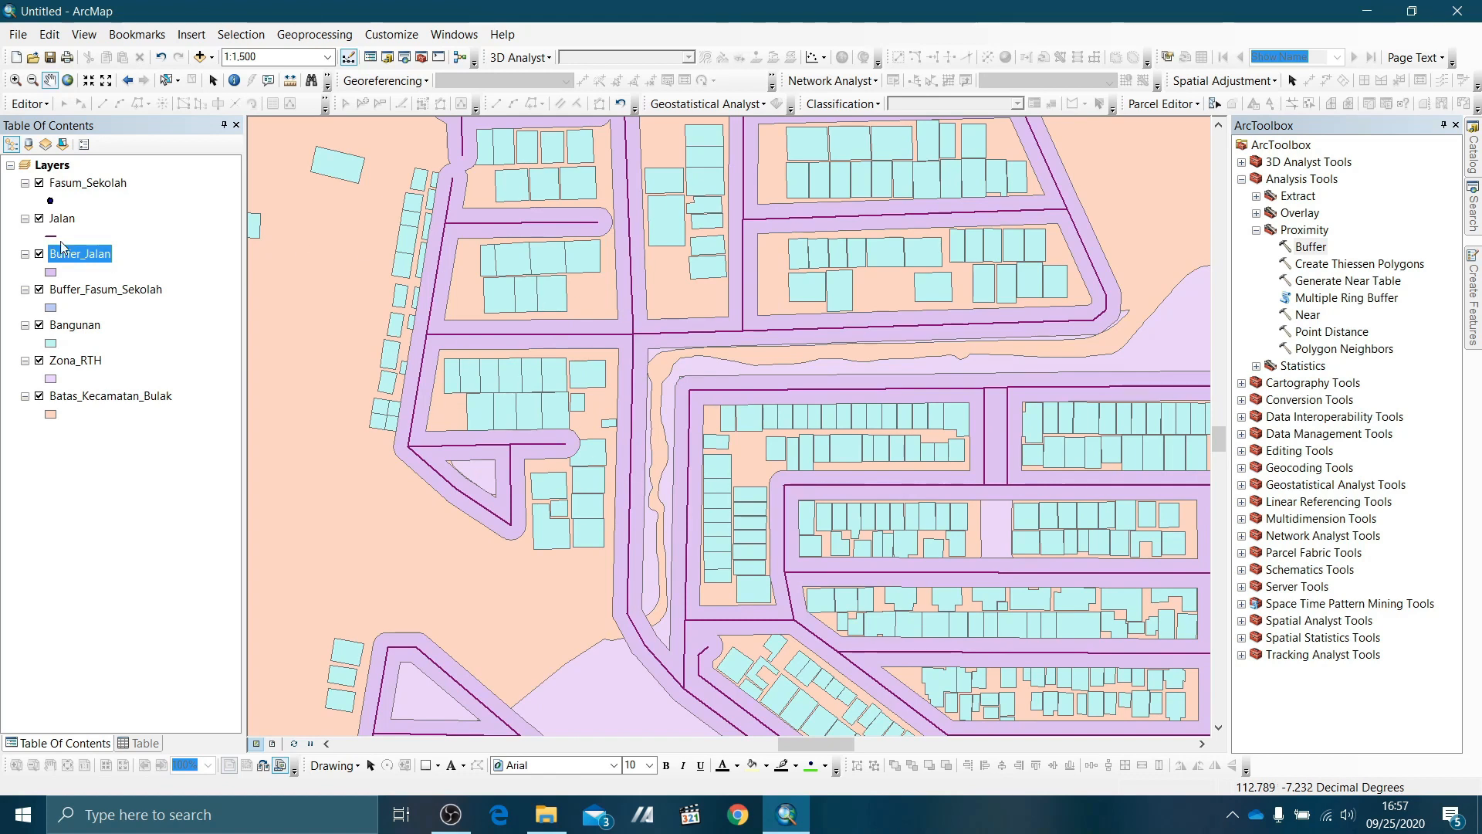
left_click(40, 220)
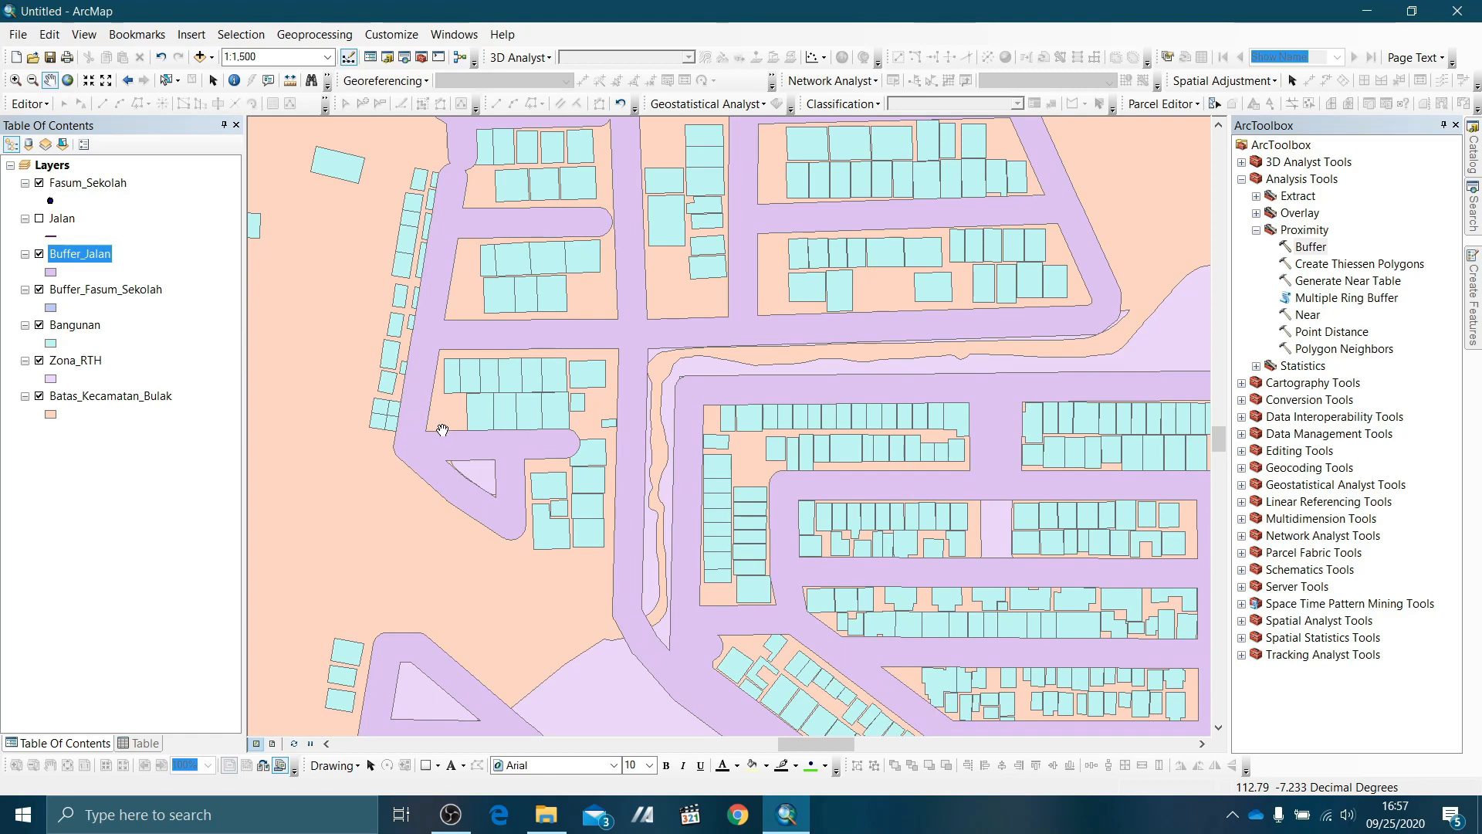
left_click(37, 220, "ctrl")
left_click(39, 220)
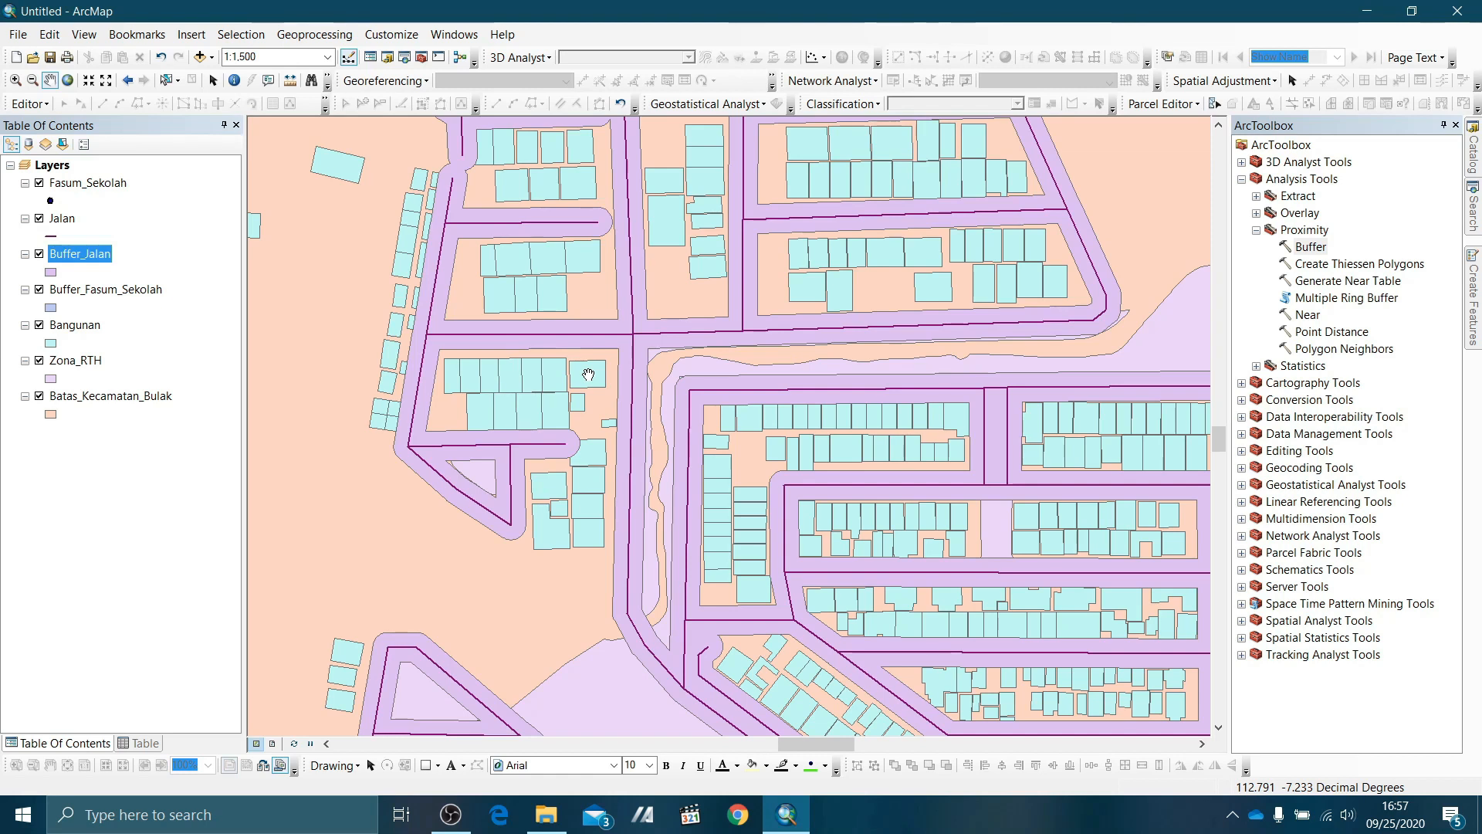
scroll(633, 421, "up", 3)
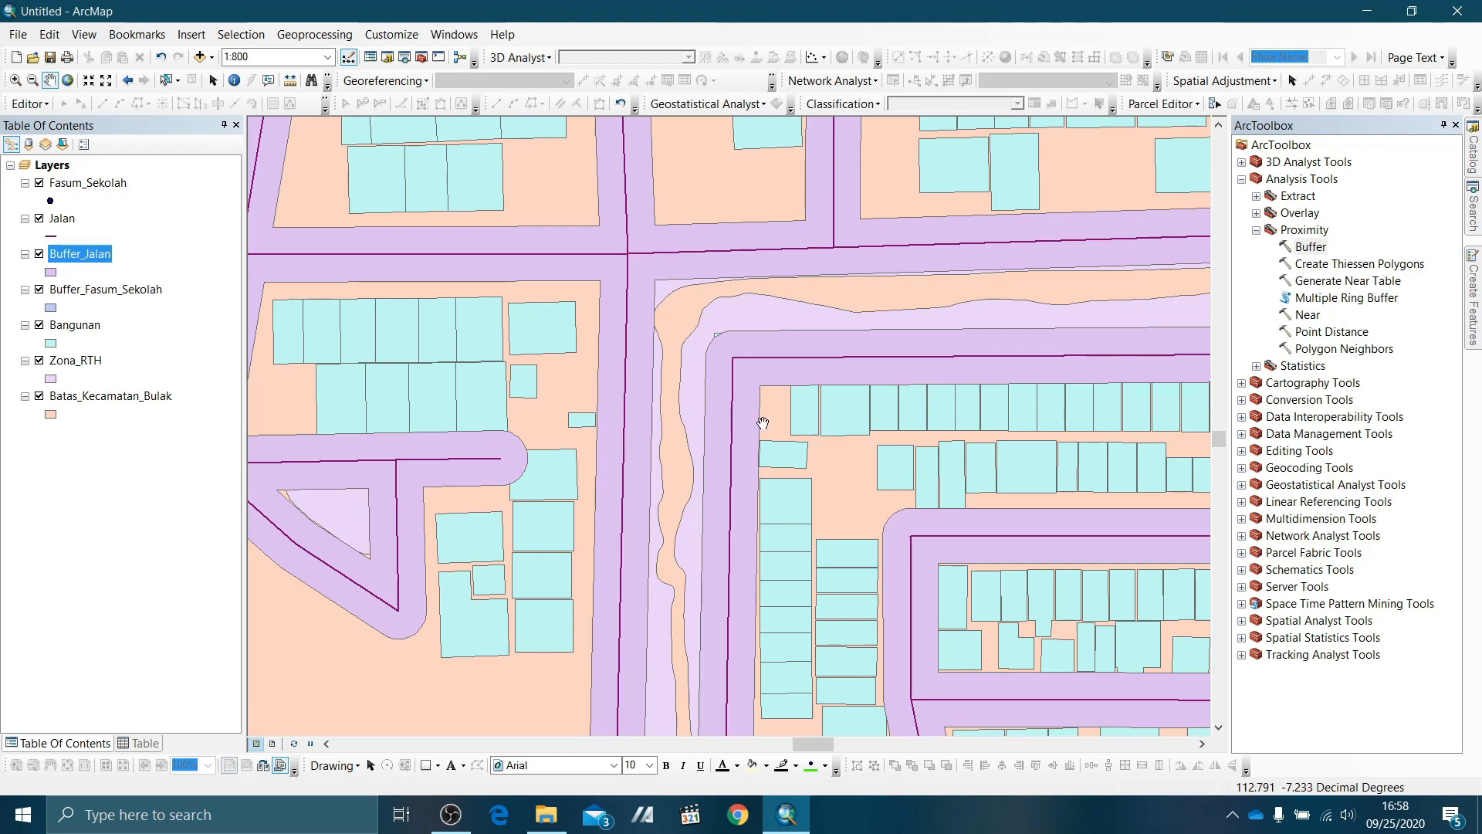
scroll(762, 424, "up", 3)
scroll(762, 423, "up", 2)
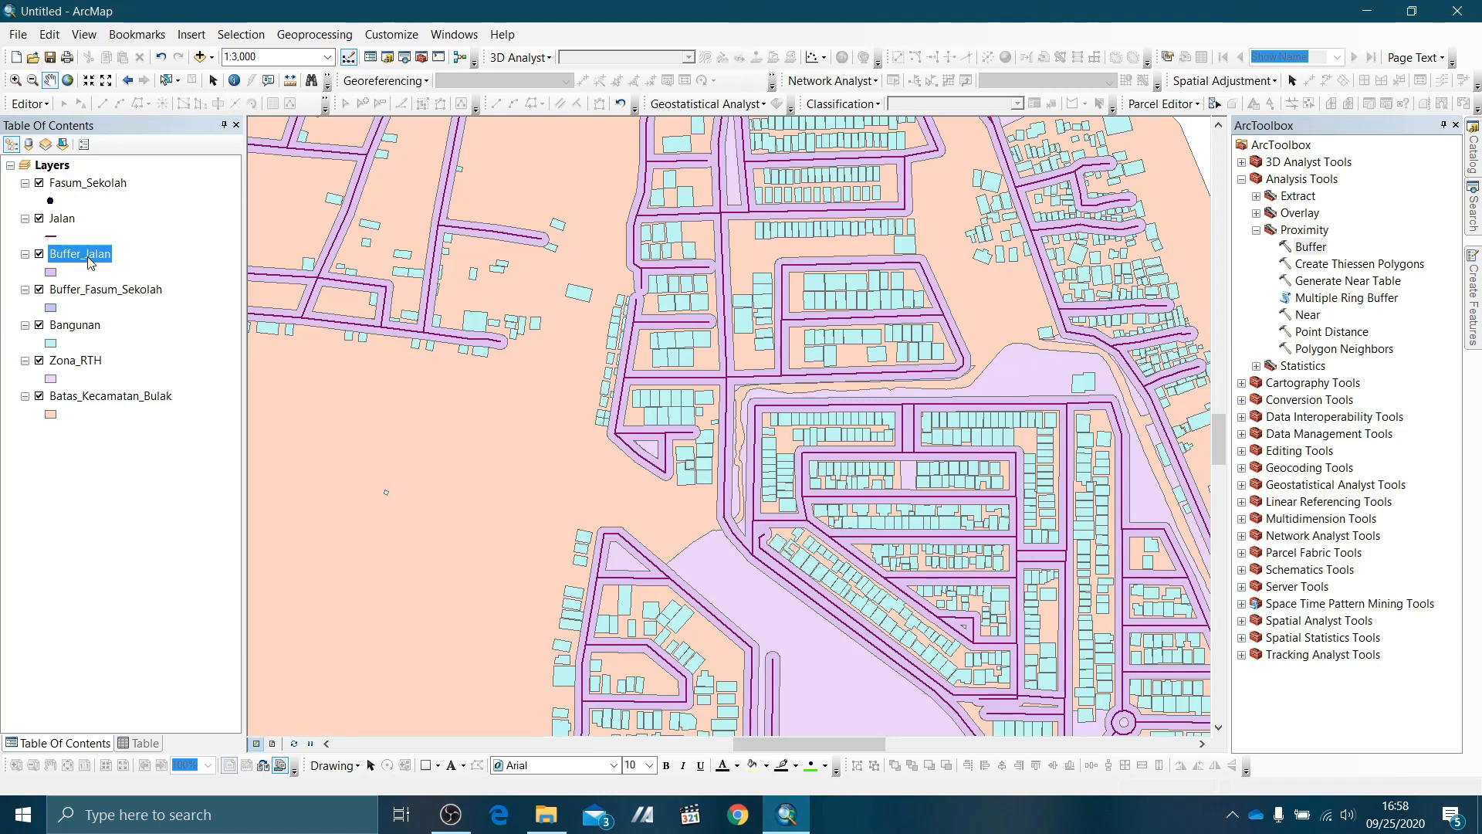
View the full Batas_Kecamatan_Bulak extent with the Jalan layer hidden, and turn Jalan back on.
left_click(39, 219)
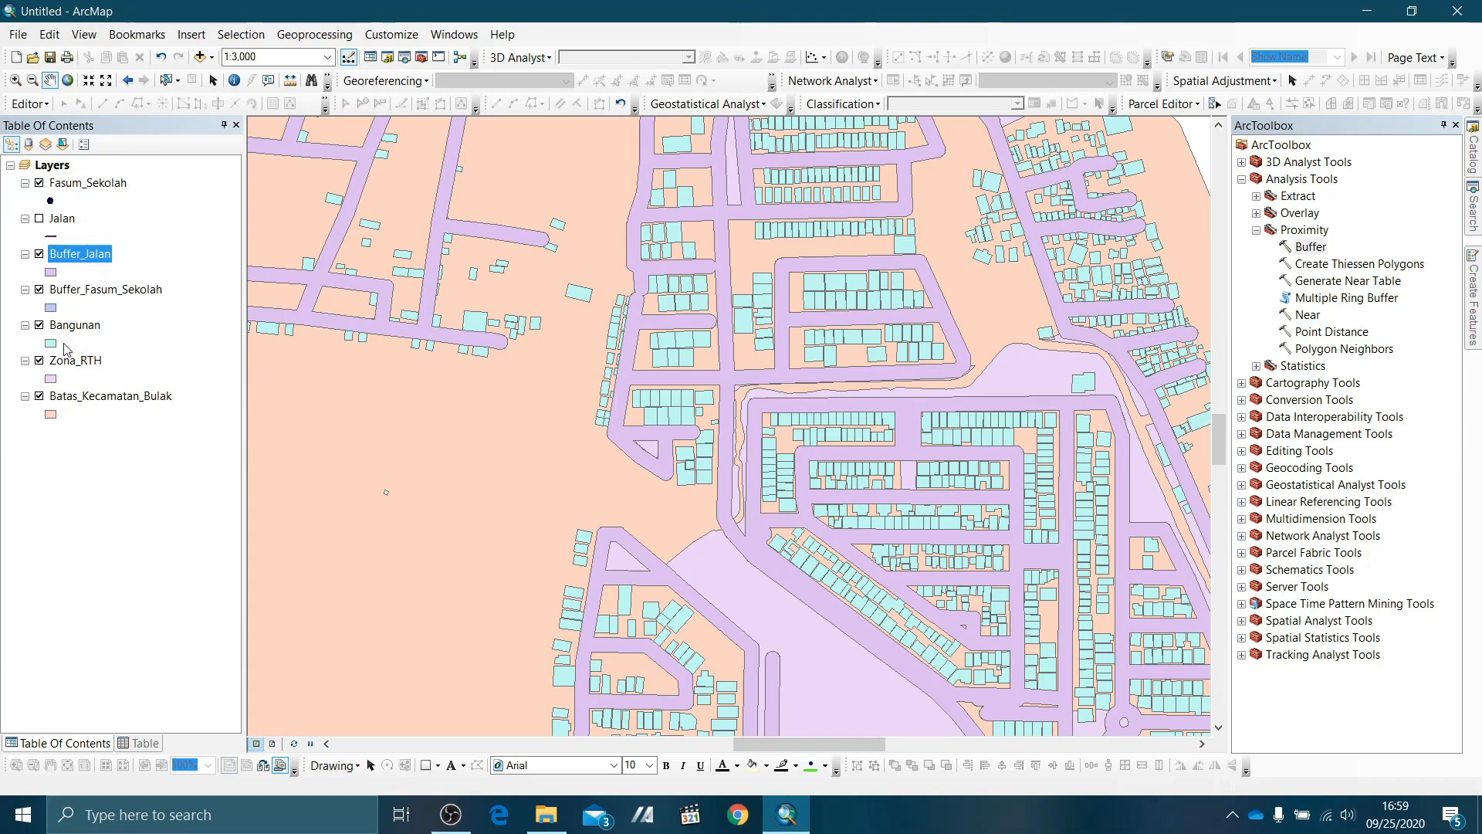
right_click(74, 398)
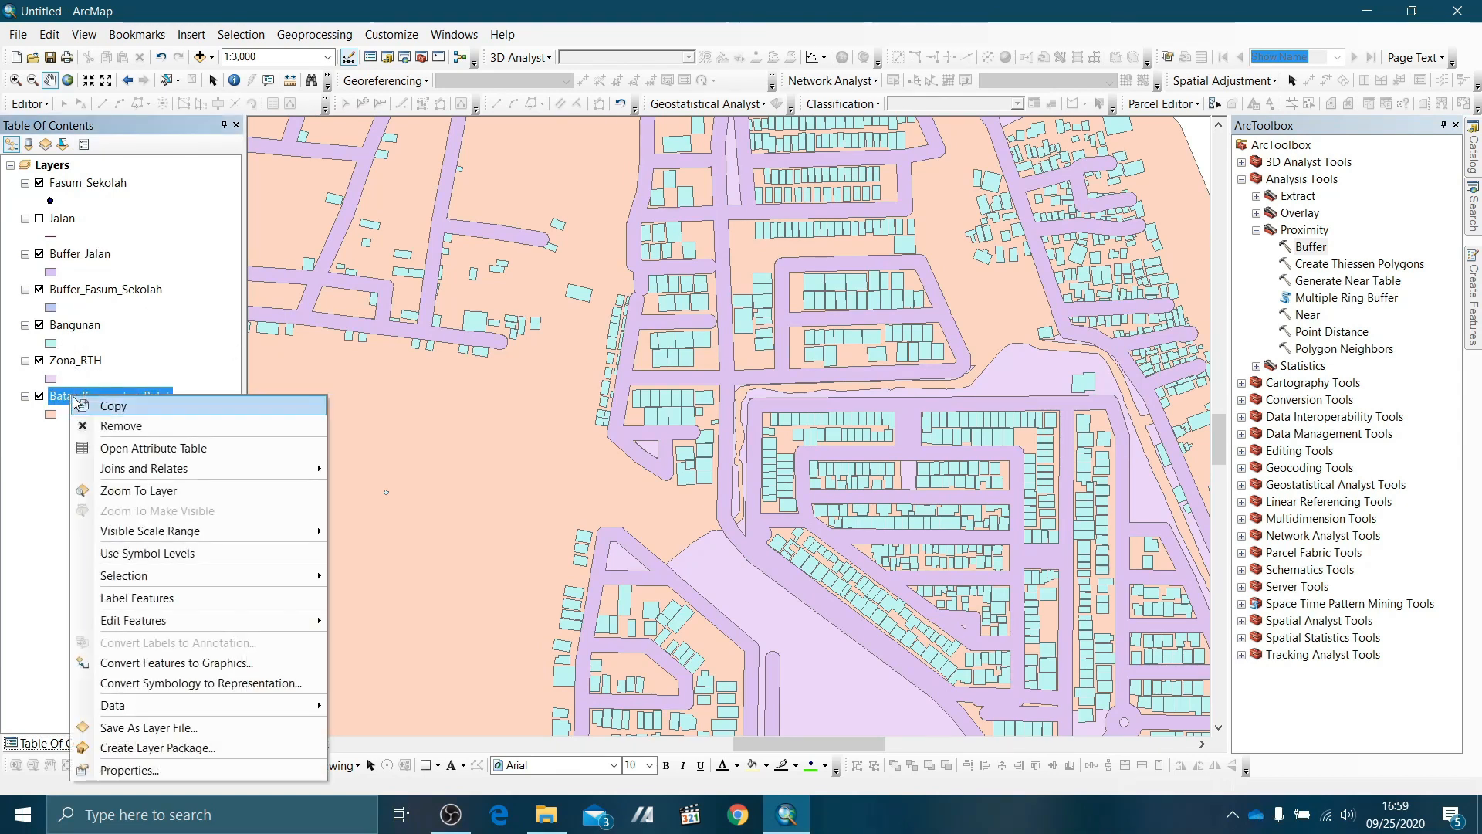
left_click(139, 491)
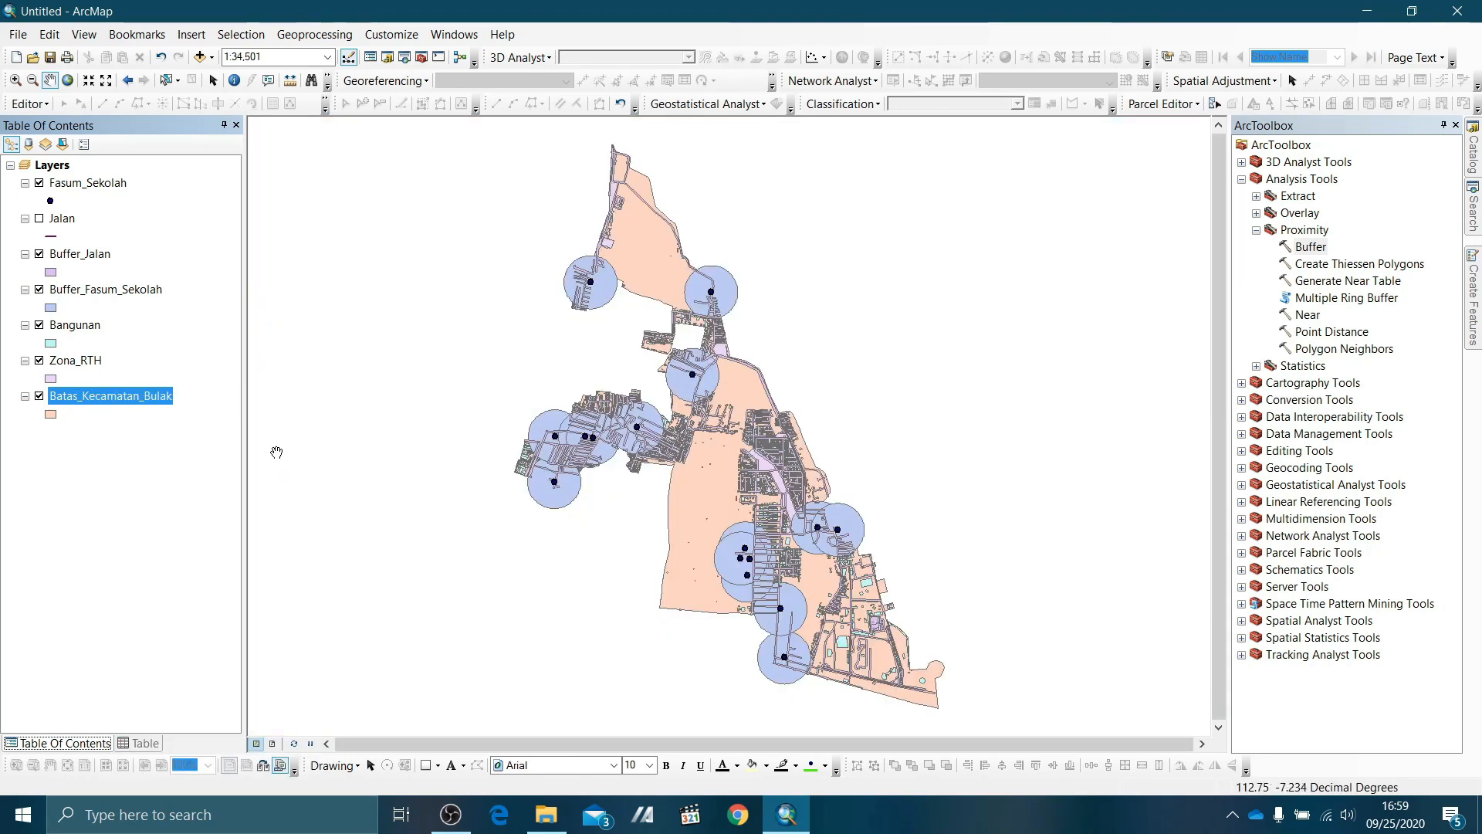
left_click(39, 218)
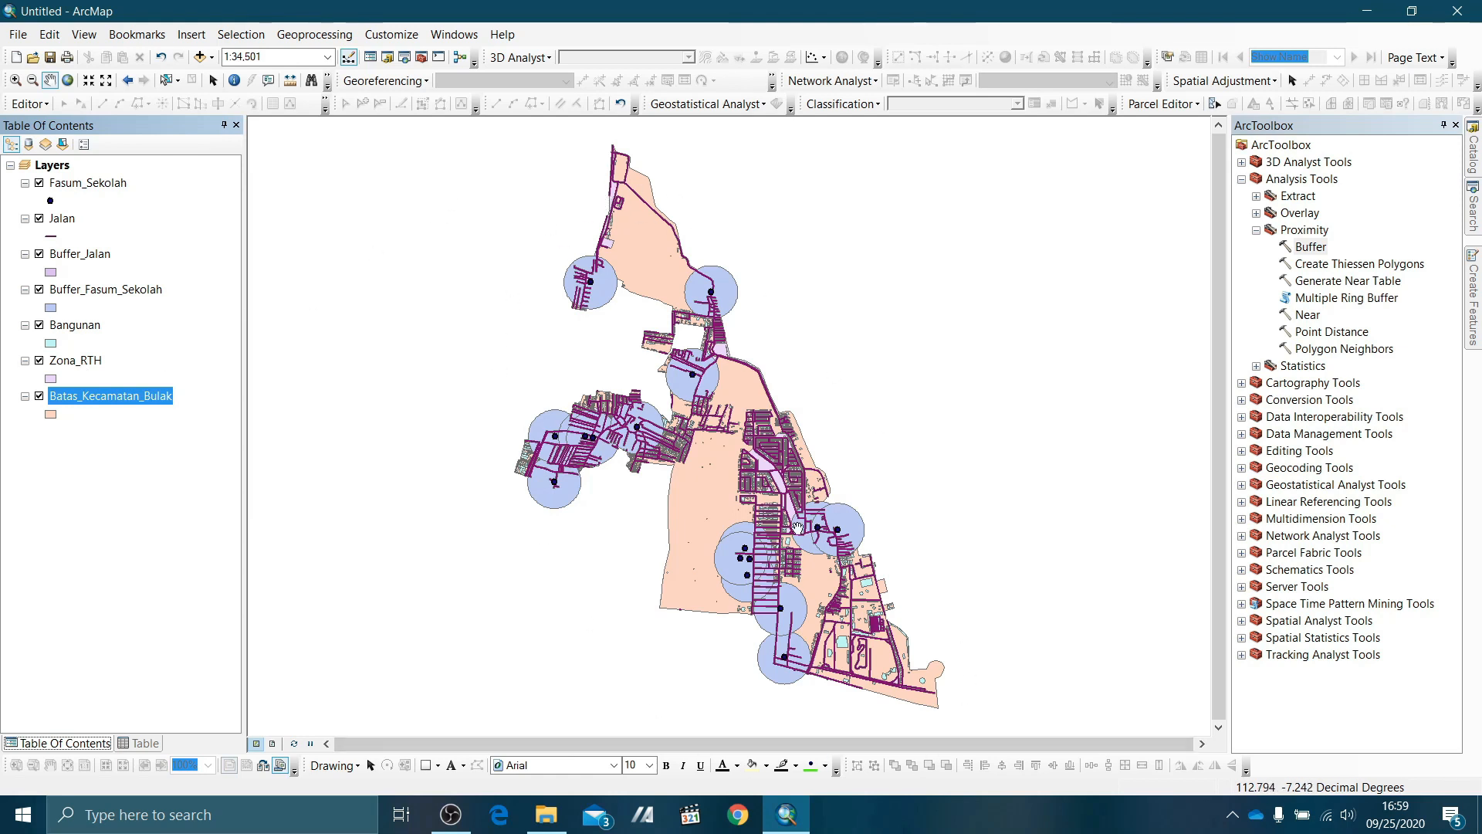
Change the fill color of the Zona_RTH layer to bright green and view the green zones up close.
left_click(67, 363)
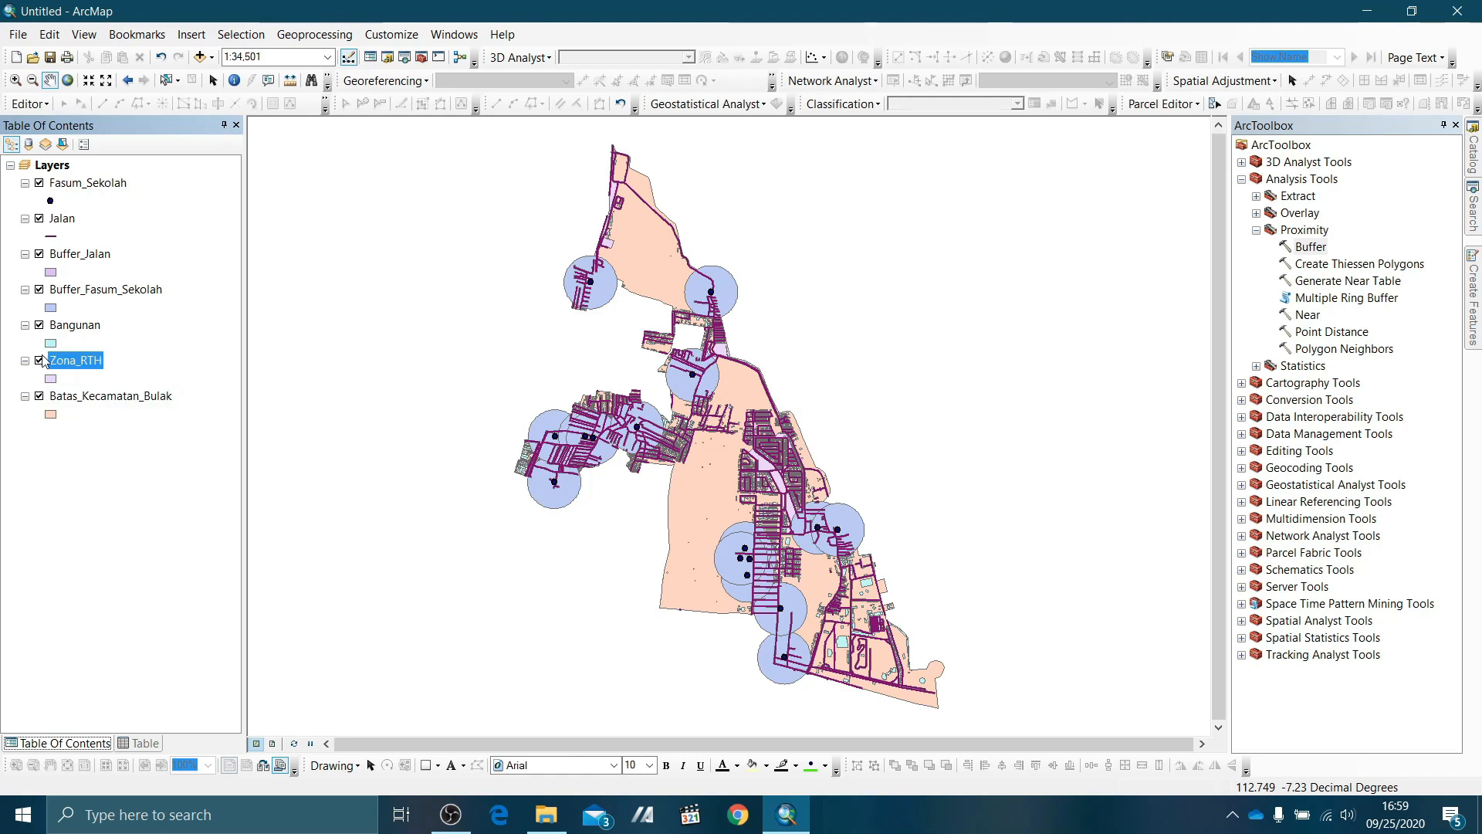
right_click(50, 379)
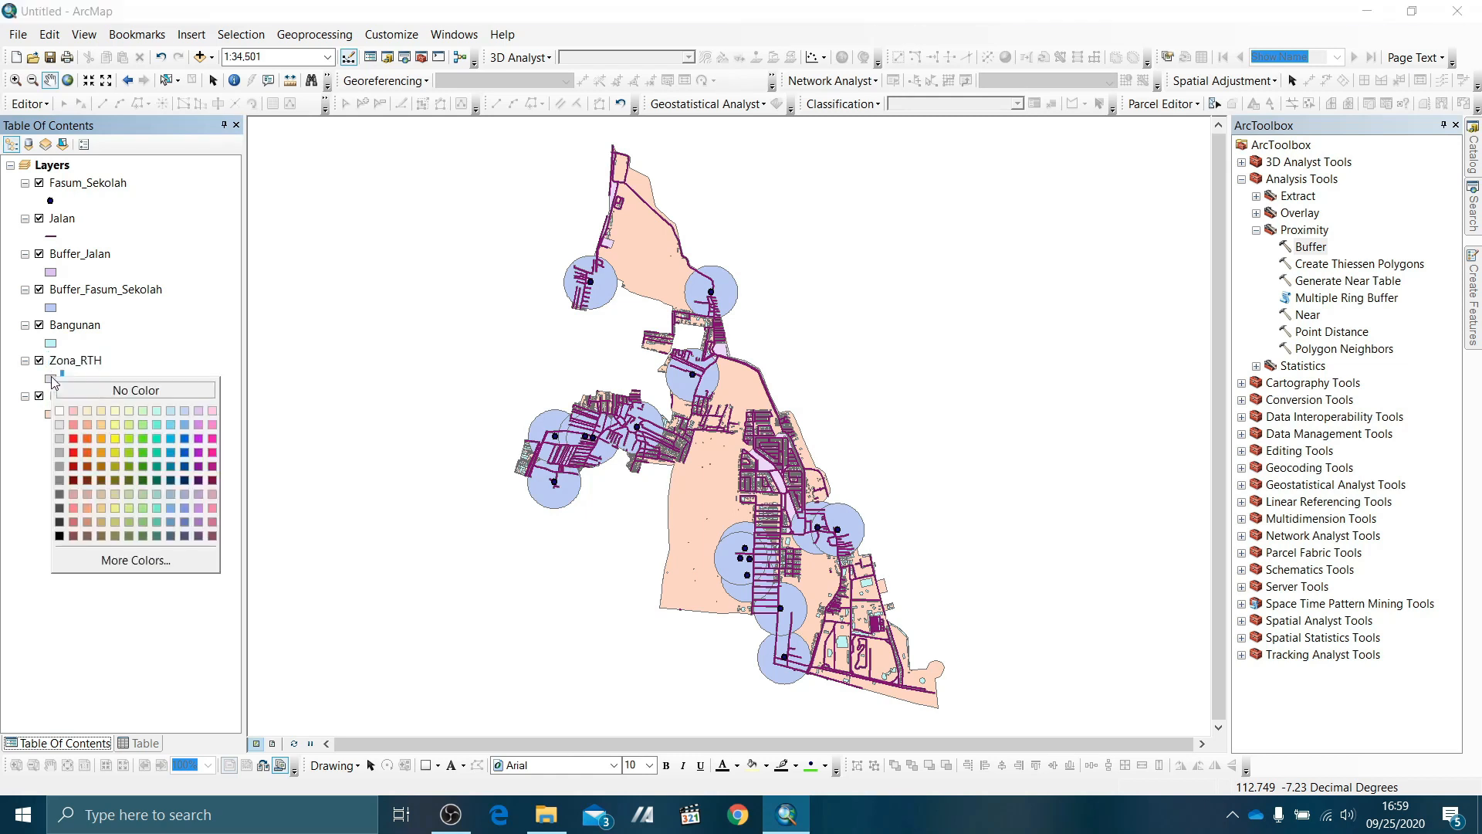
left_click(145, 439)
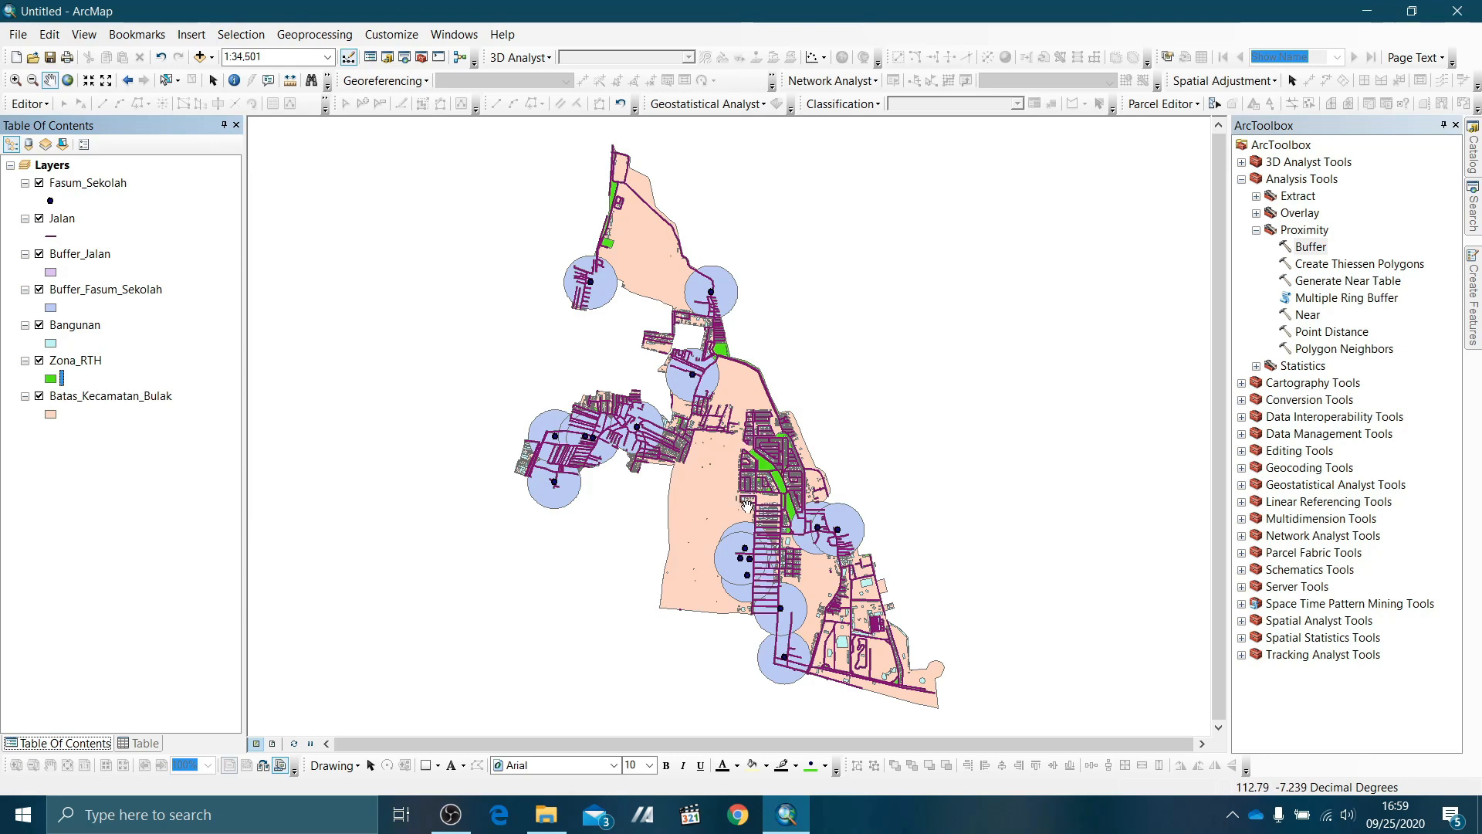
scroll(778, 482, "down", 7)
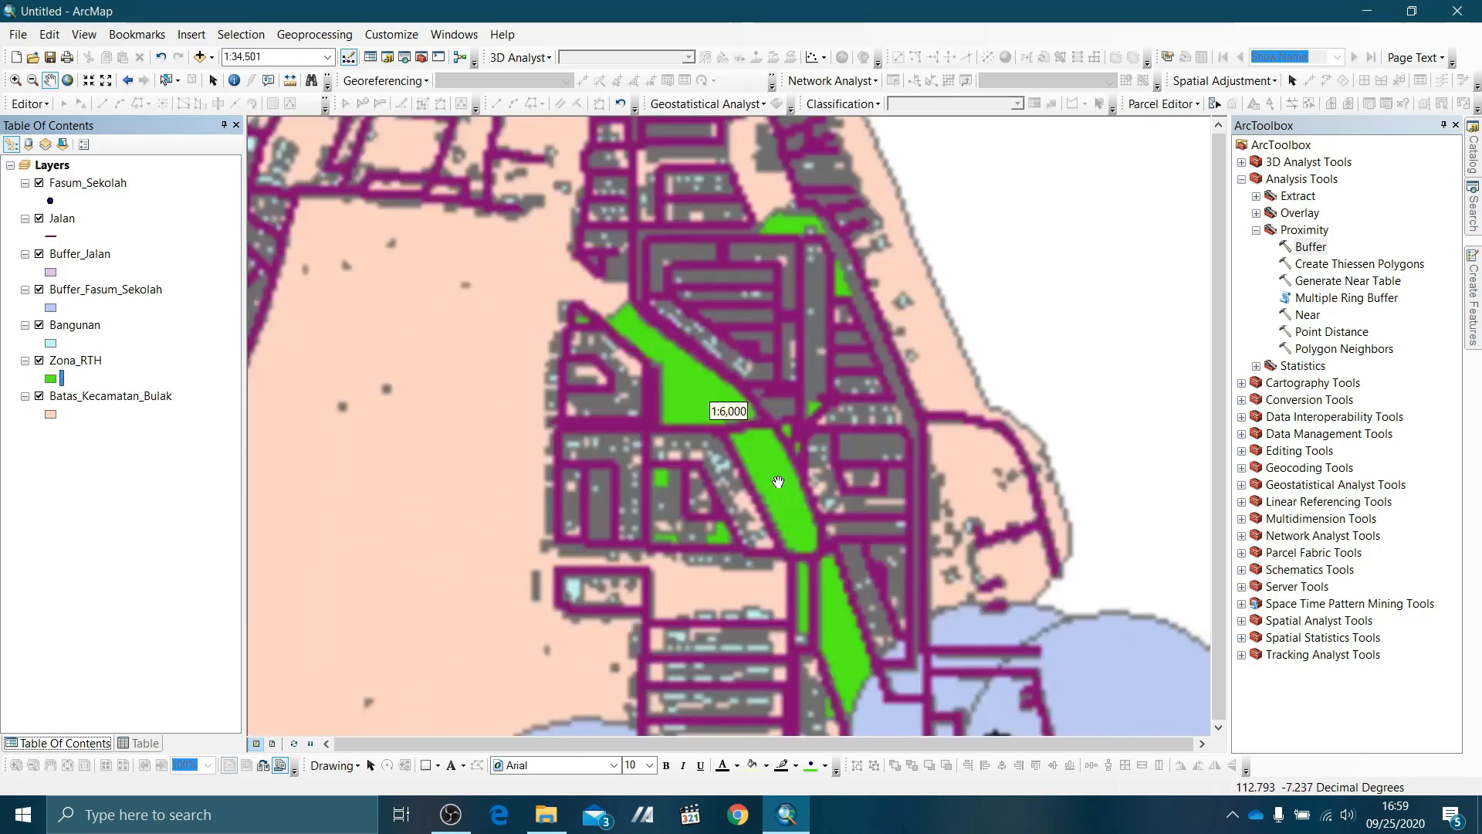
left_click_drag(778, 481, 772, 413)
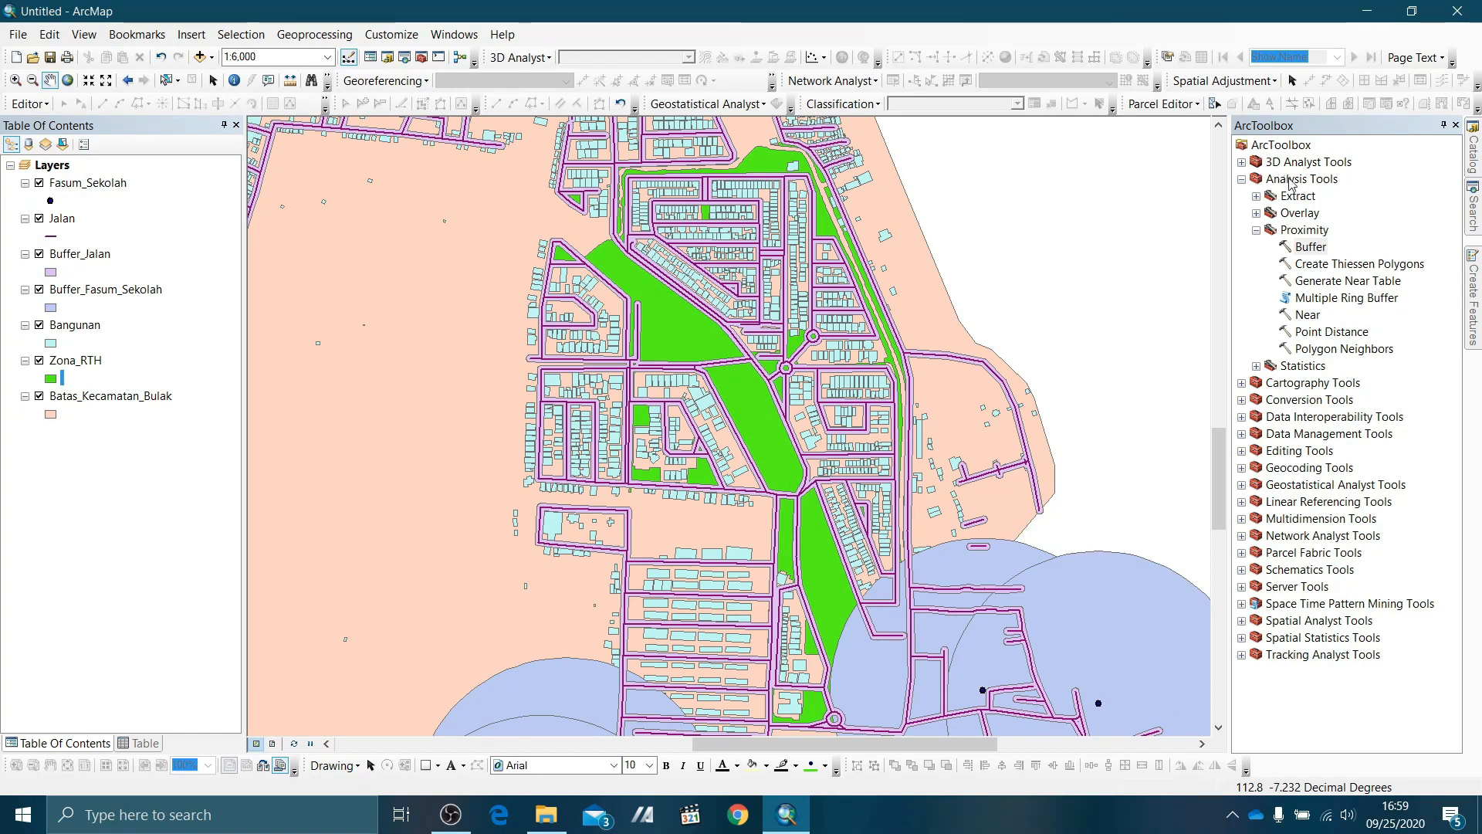
Start the Buffer tool from the Proximity toolset with the Zona_RTH layer as its input features.
left_click(1305, 230)
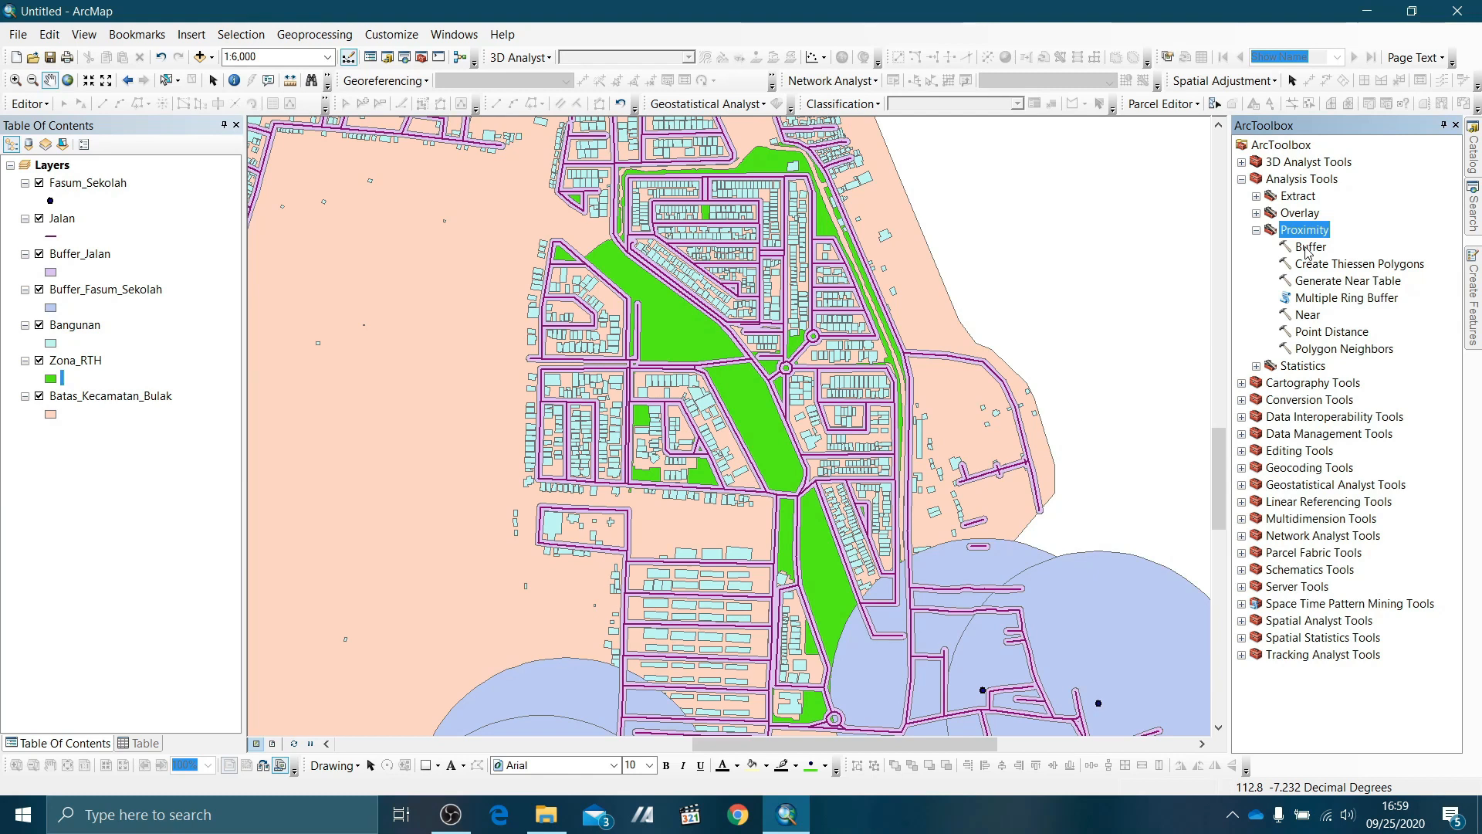
double_click(1309, 247)
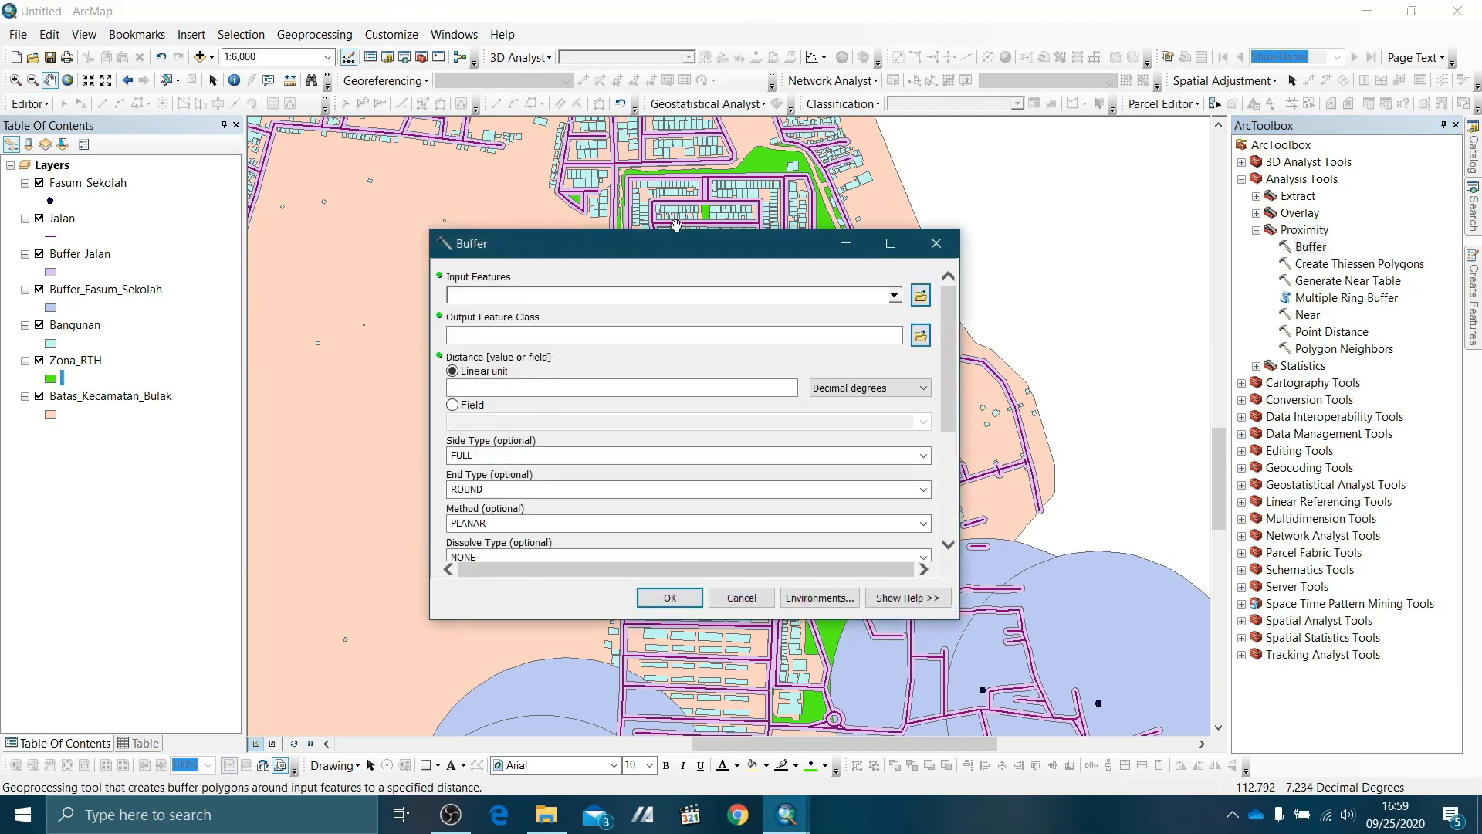
left_click(79, 360)
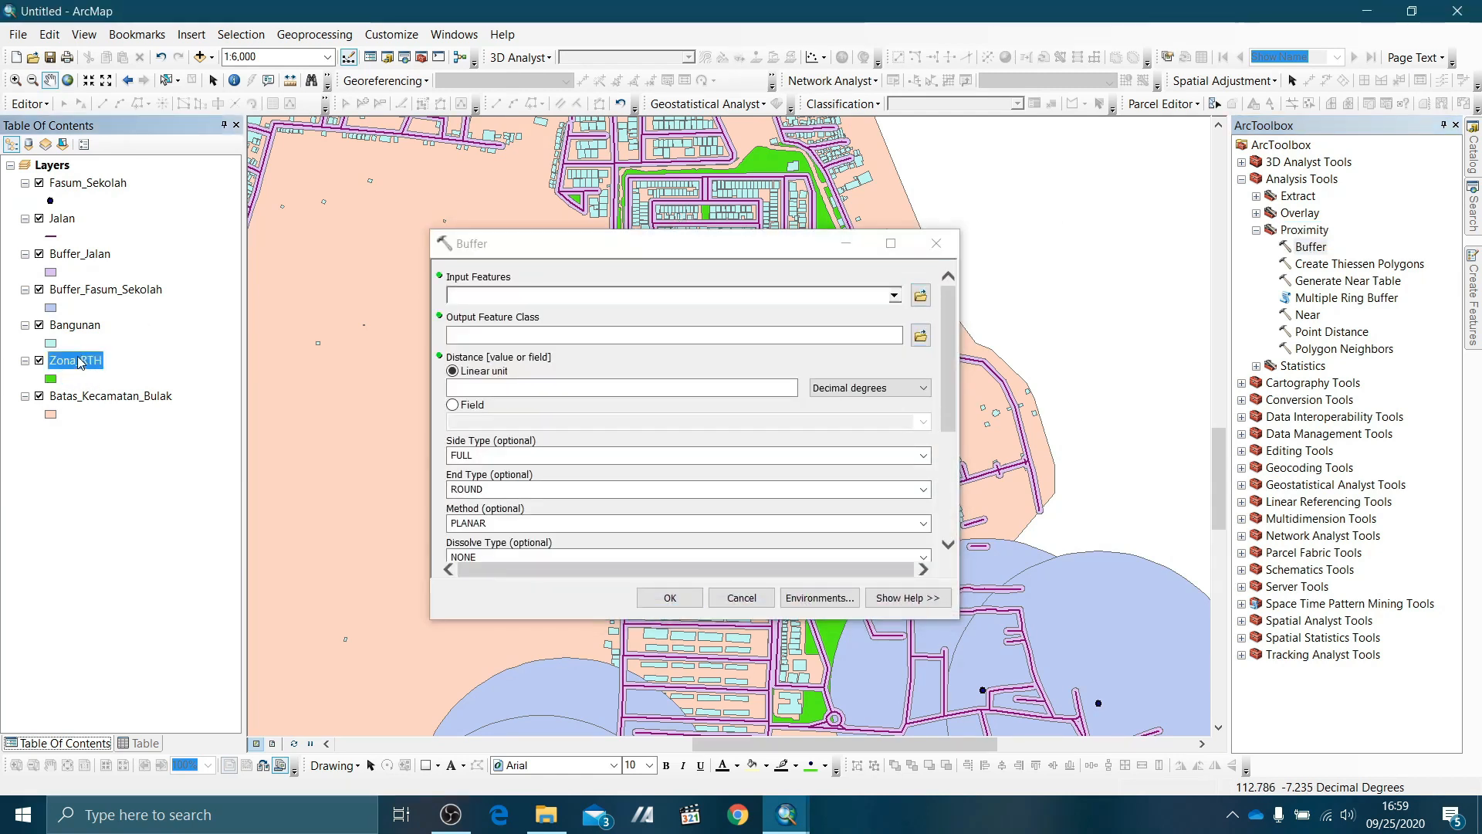
left_click_drag(62, 366, 476, 307)
Set the green zone buffer's output feature class to Buffer_Zona_RTH.shp in the LANDUSE folder.
left_click(920, 337)
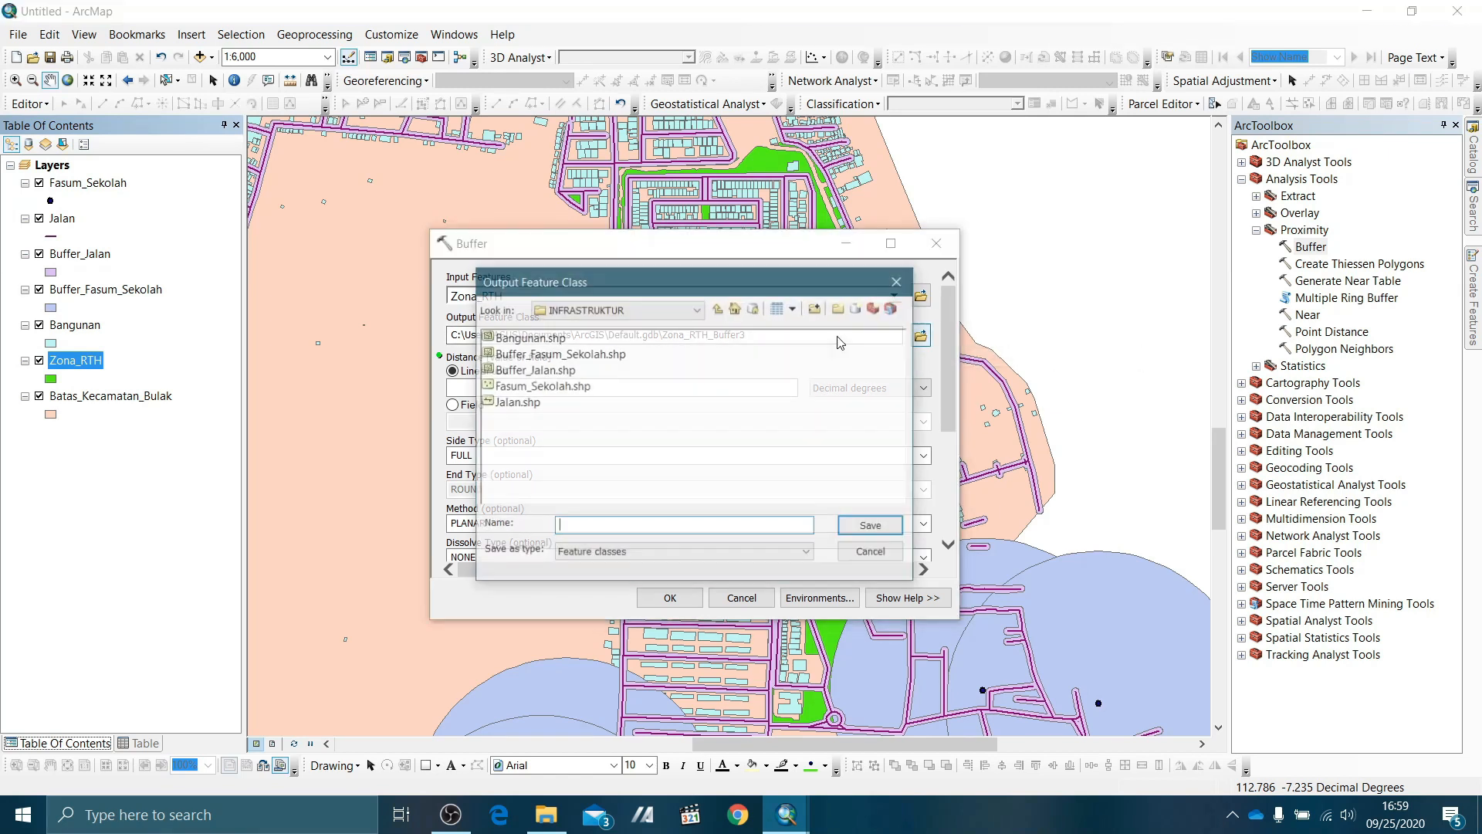
left_click(718, 309)
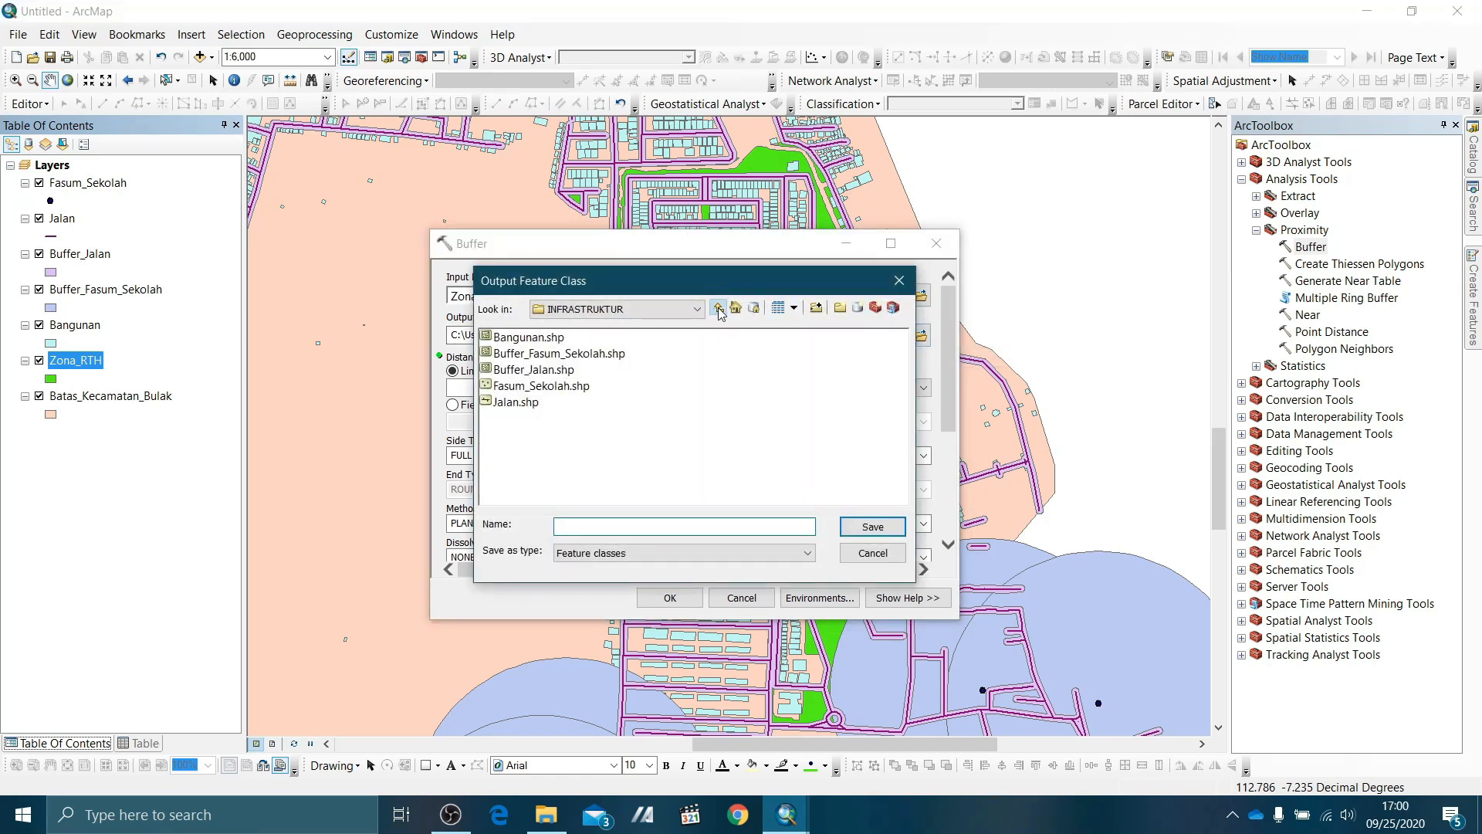
double_click(509, 369)
left_click(562, 526)
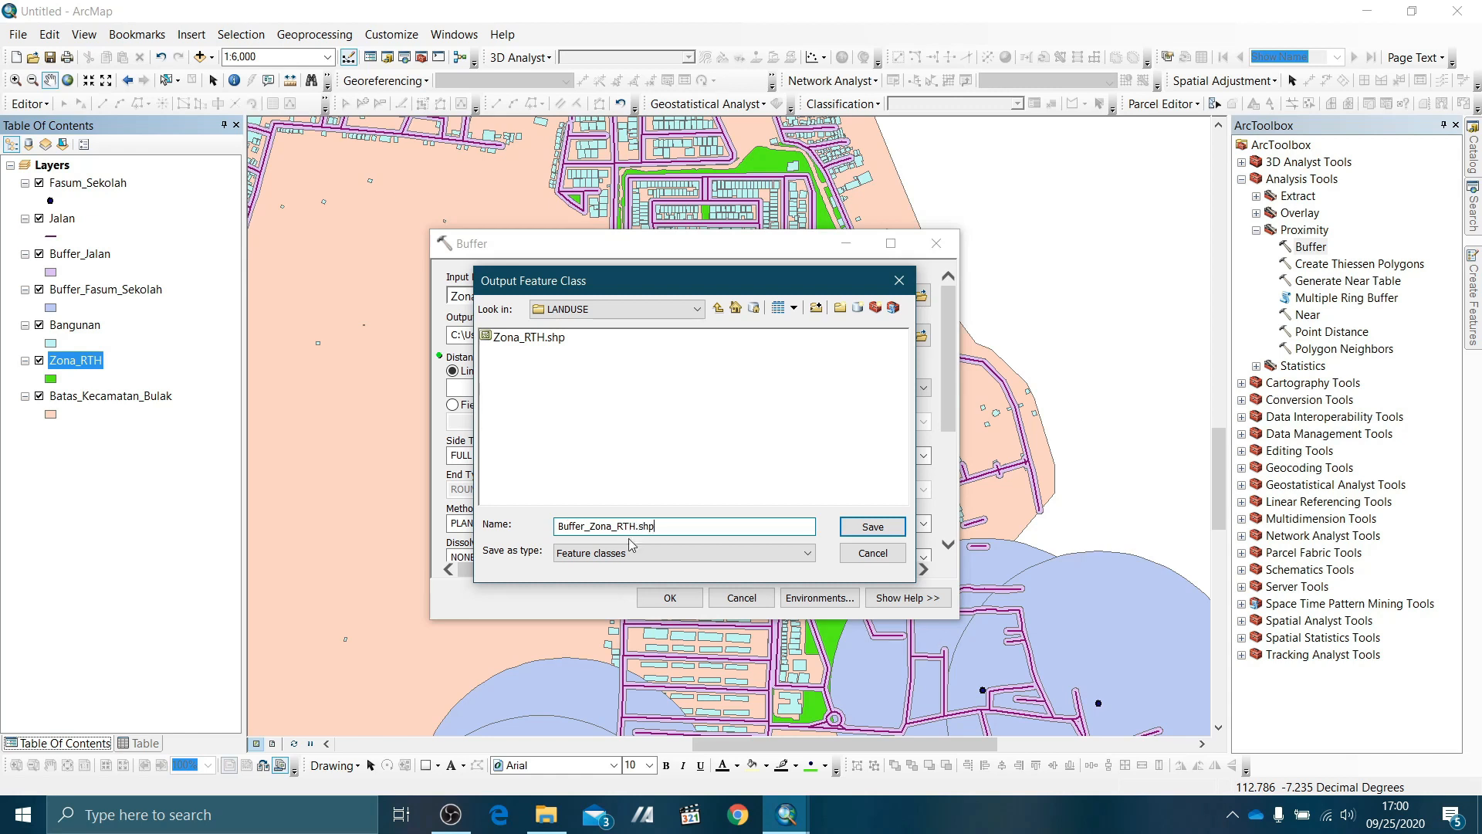
left_click(846, 528)
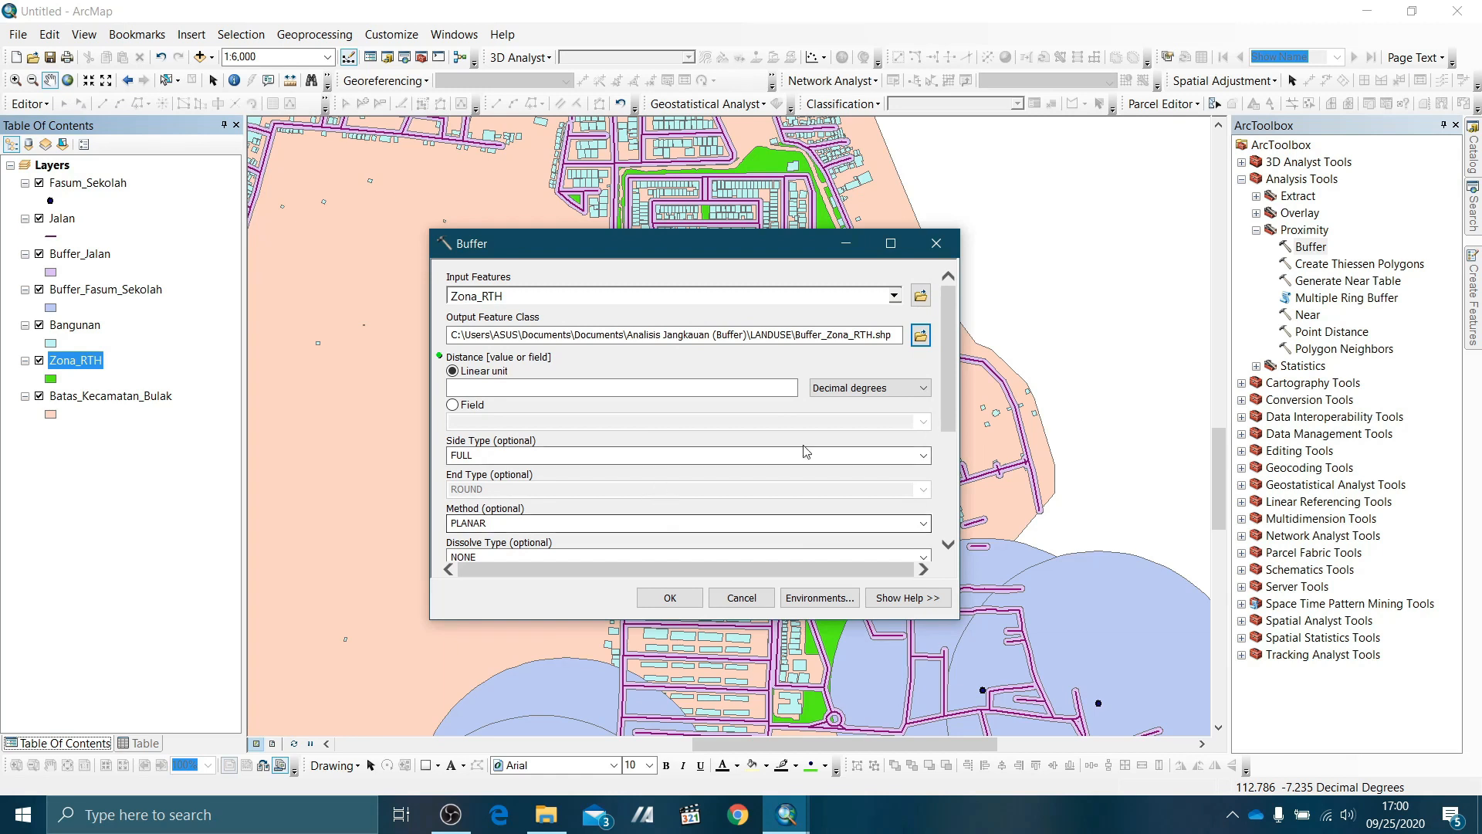
Set the Zona_RTH buffer's linear distance to 5 meters, leaving the dissolve type at NONE, and run the tool.
left_click_drag(950, 386, 949, 423)
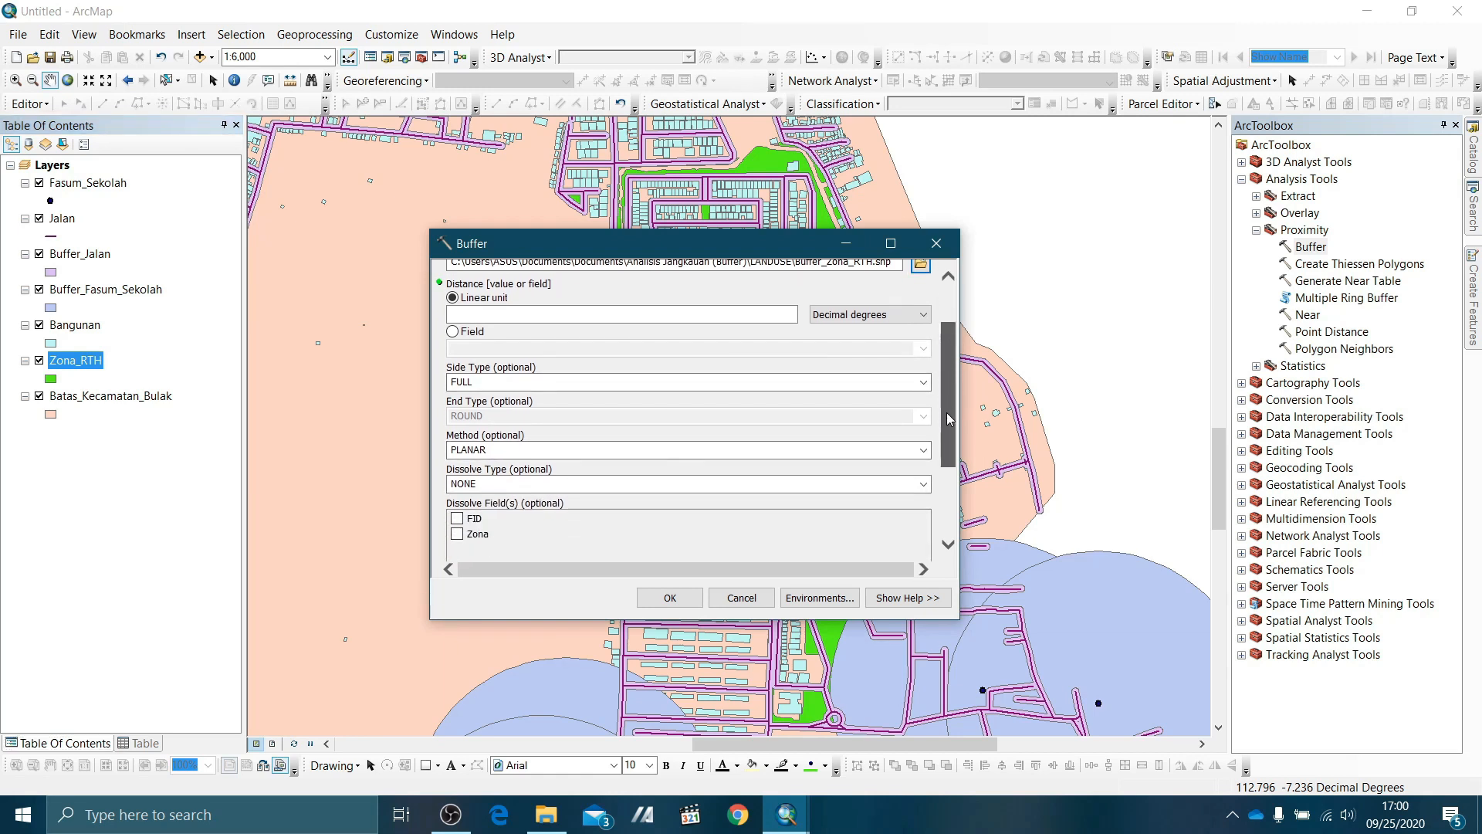
left_click(528, 307)
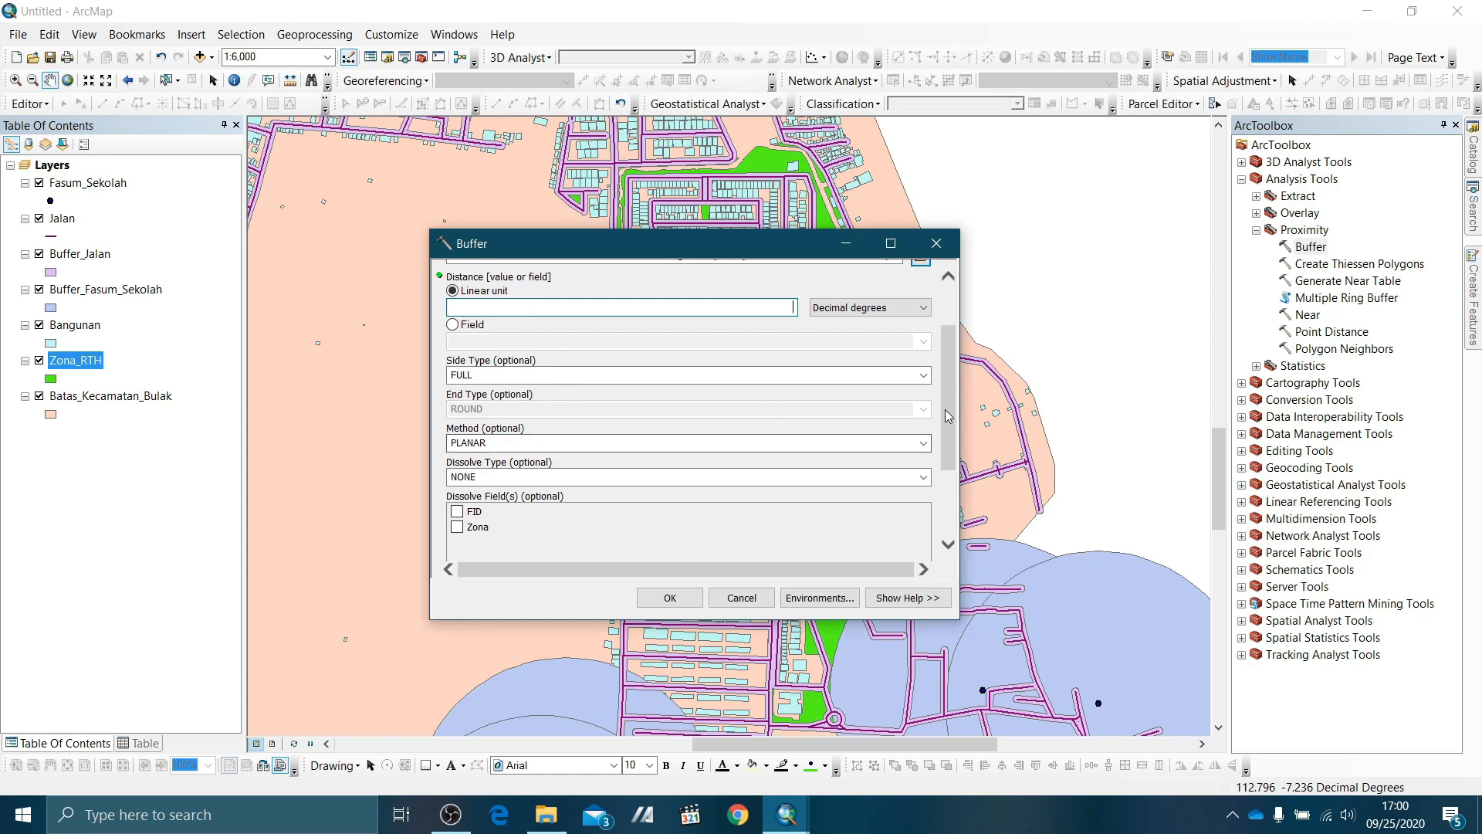
left_click_drag(950, 416, 938, 358)
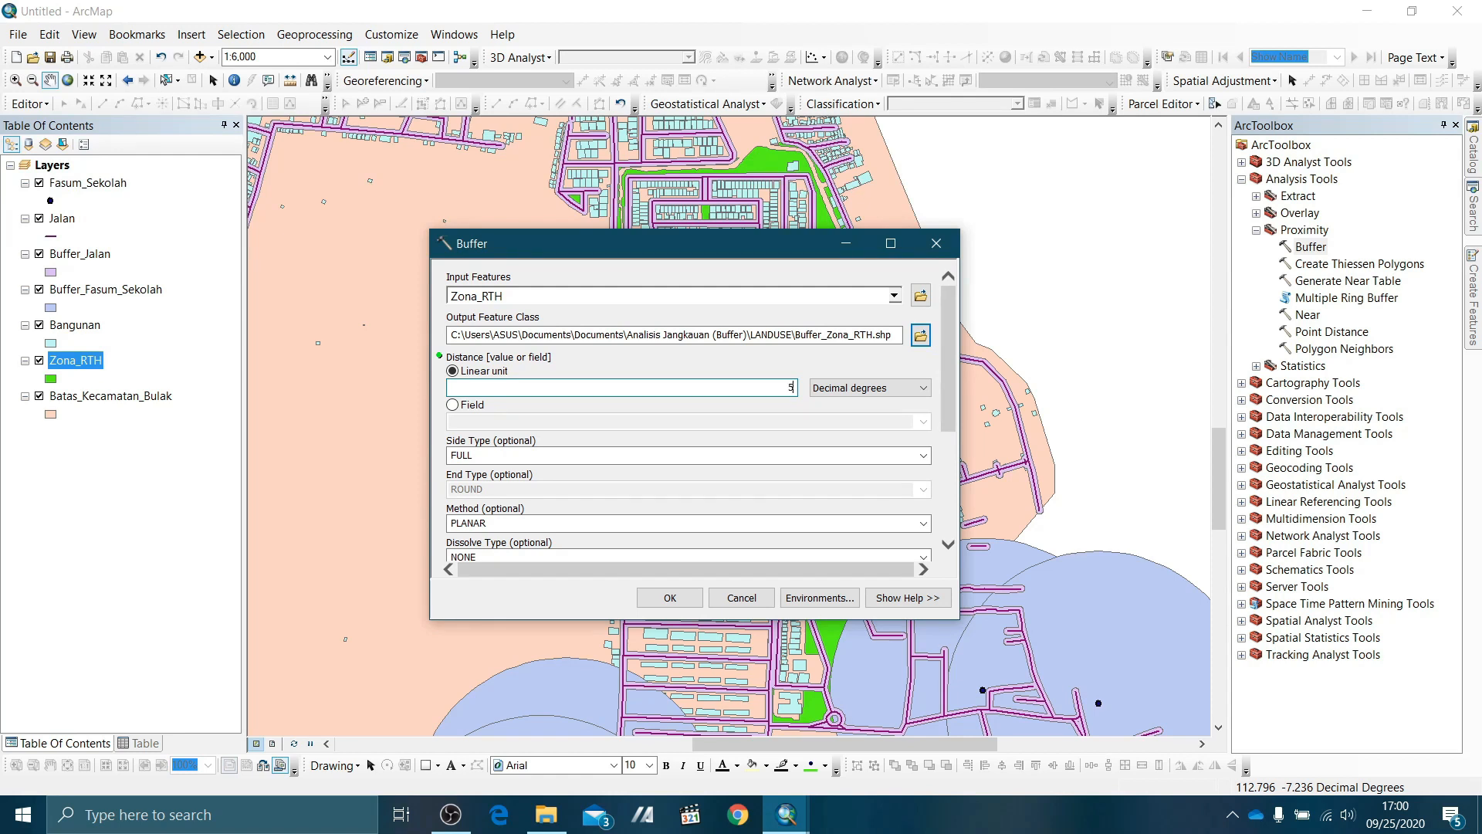
left_click(896, 389)
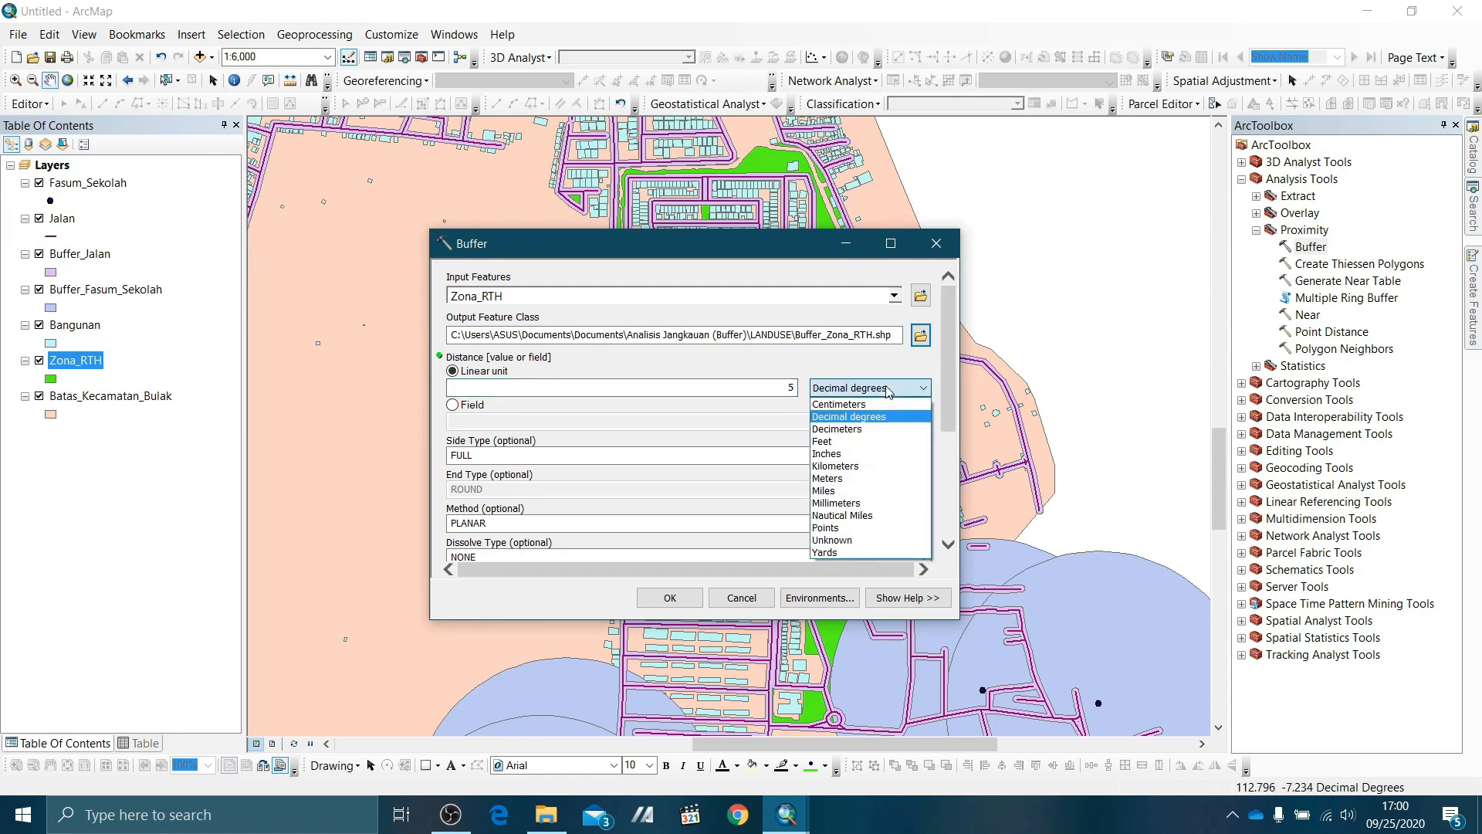
left_click(850, 479)
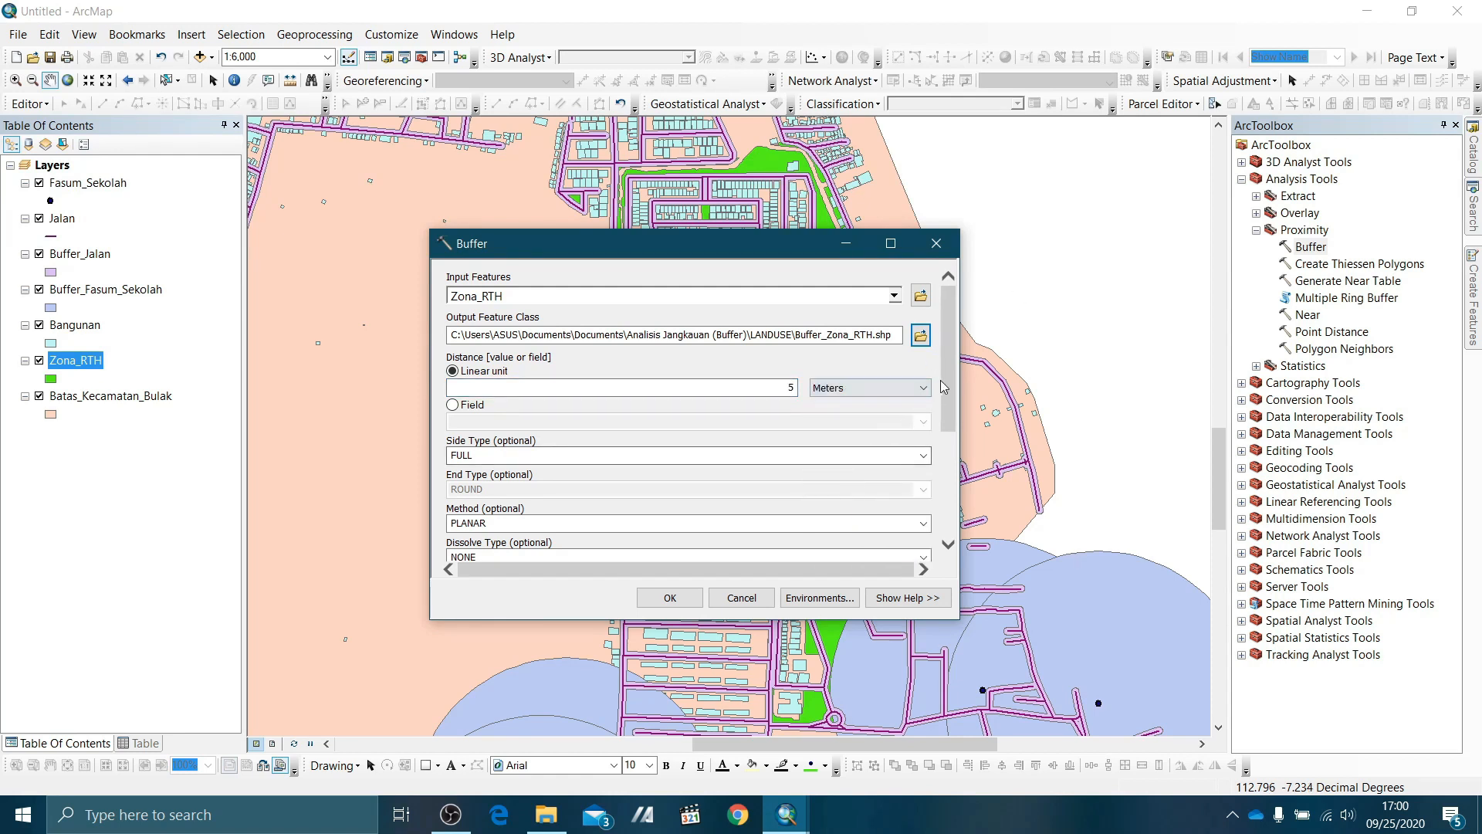
left_click_drag(956, 370, 942, 469)
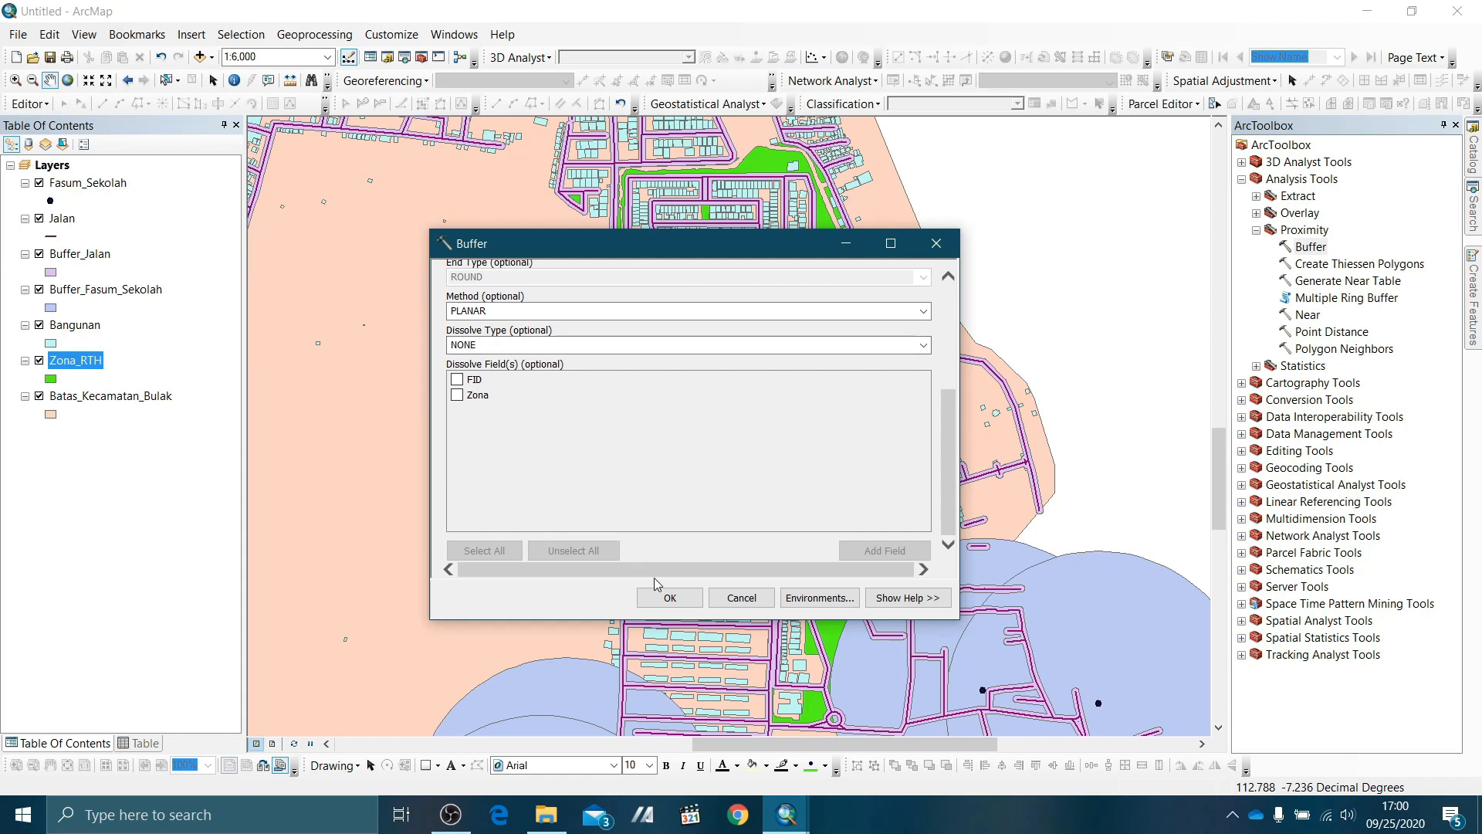
left_click(670, 599)
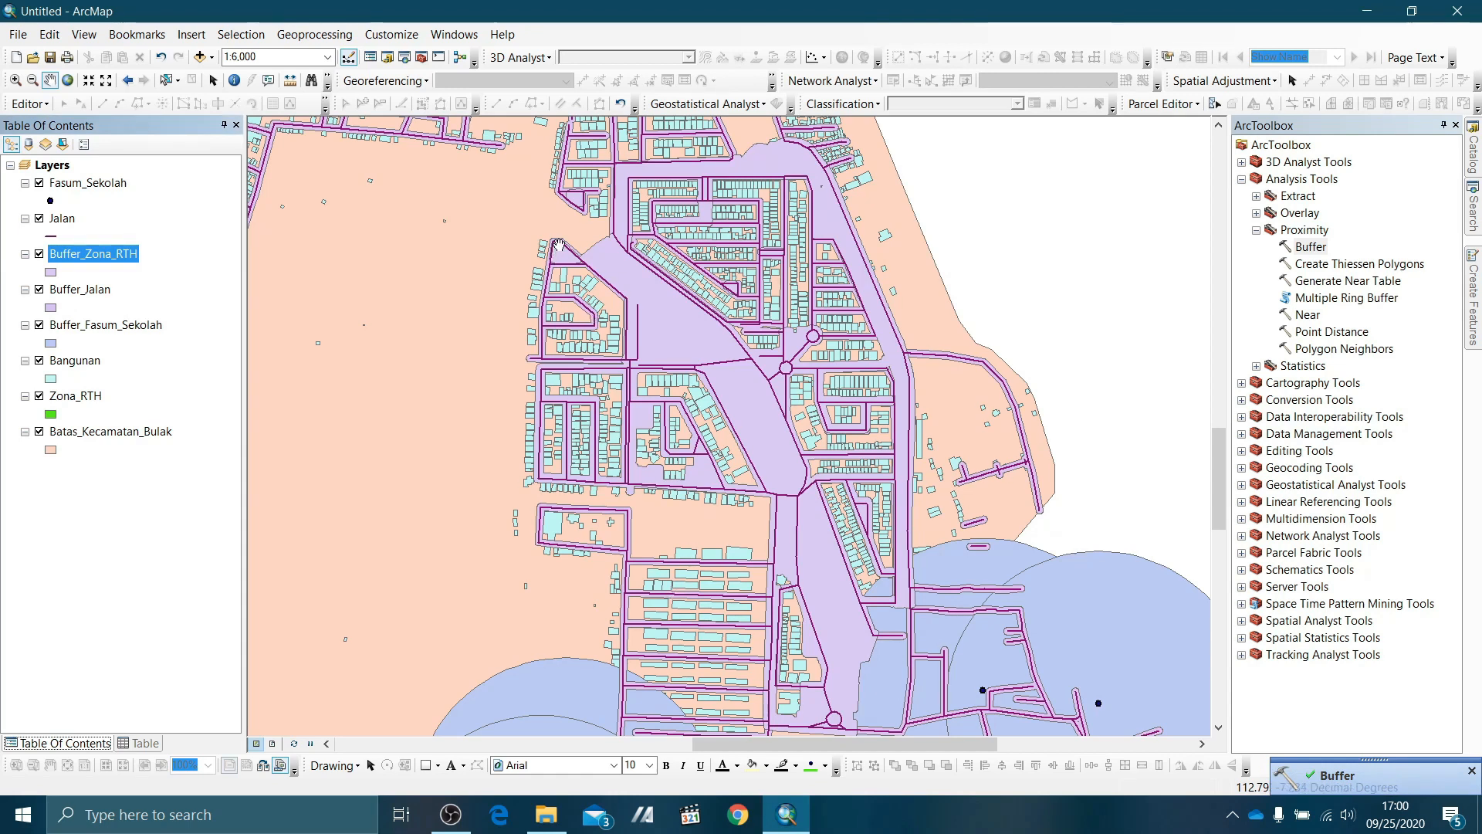
Hide the Buffer_Zona_RTH layer to compare it with the original green zones up close.
scroll(559, 245, "up", 3)
scroll(610, 287, "up", 1)
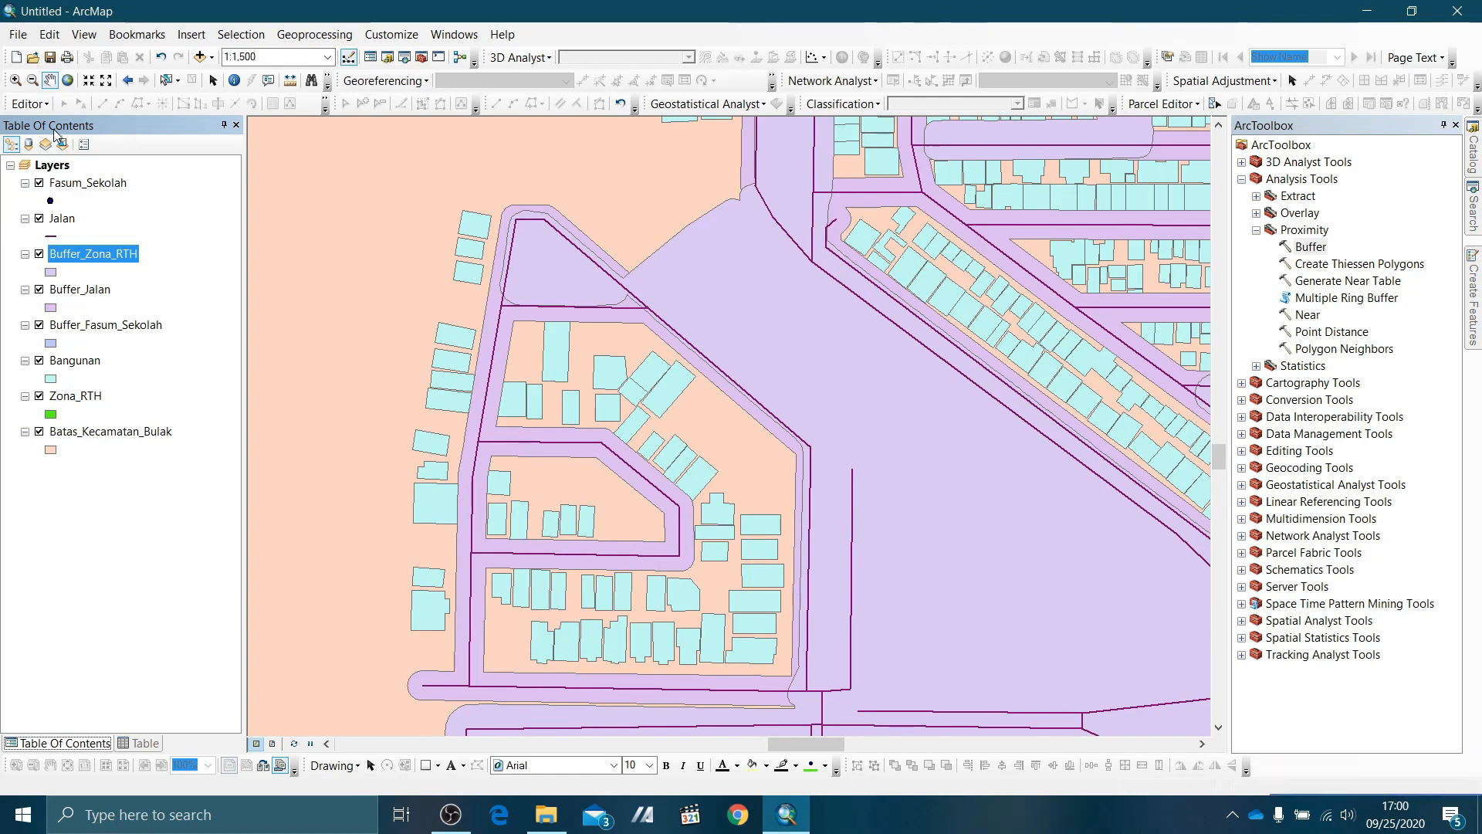
left_click(40, 255)
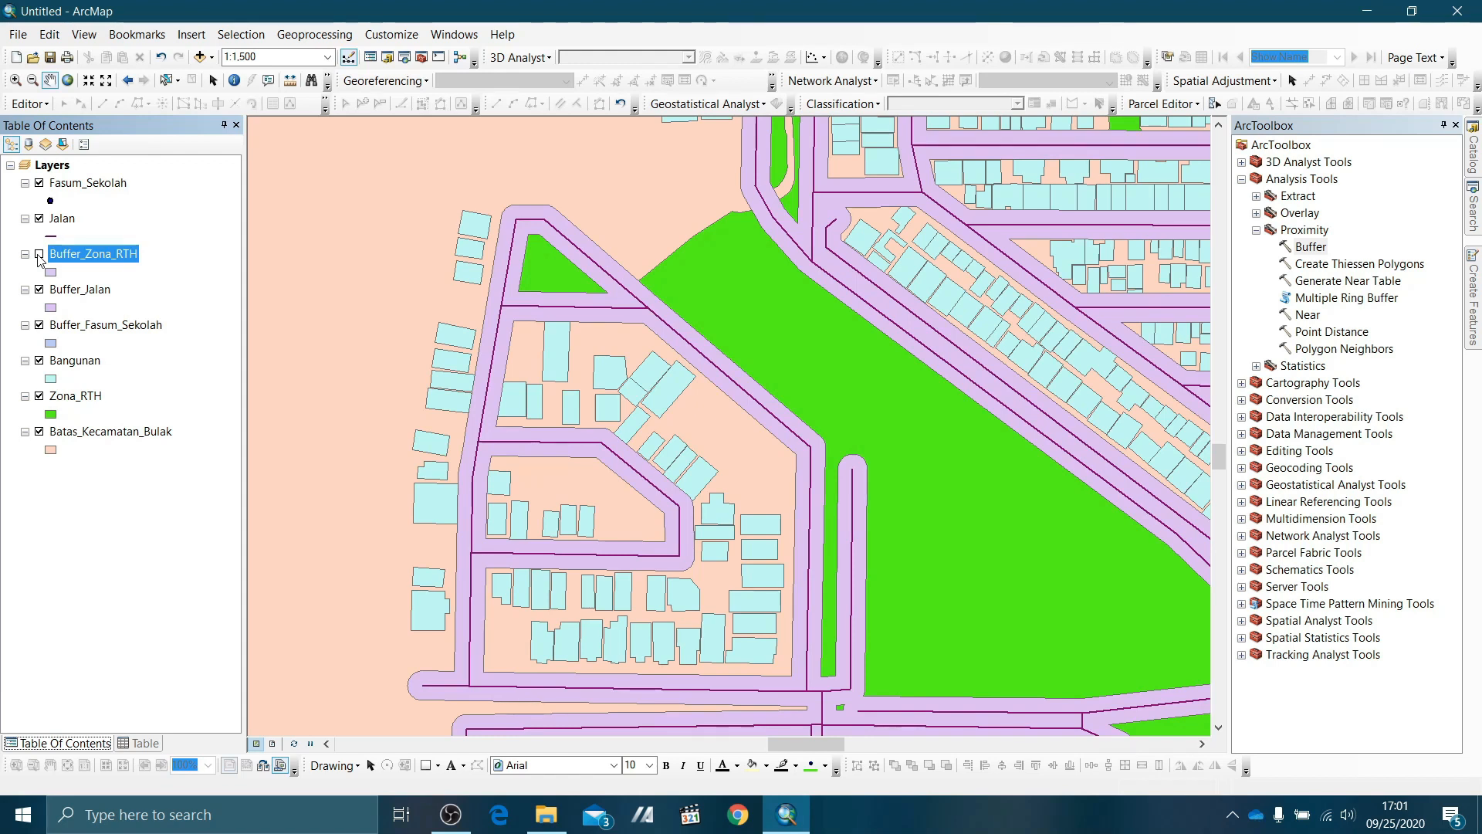
Change the Buffer_Zona_RTH fill color to red and toggle the layer's visibility to compare it with the original green zones.
left_click(39, 255)
left_click(39, 255)
right_click(51, 271)
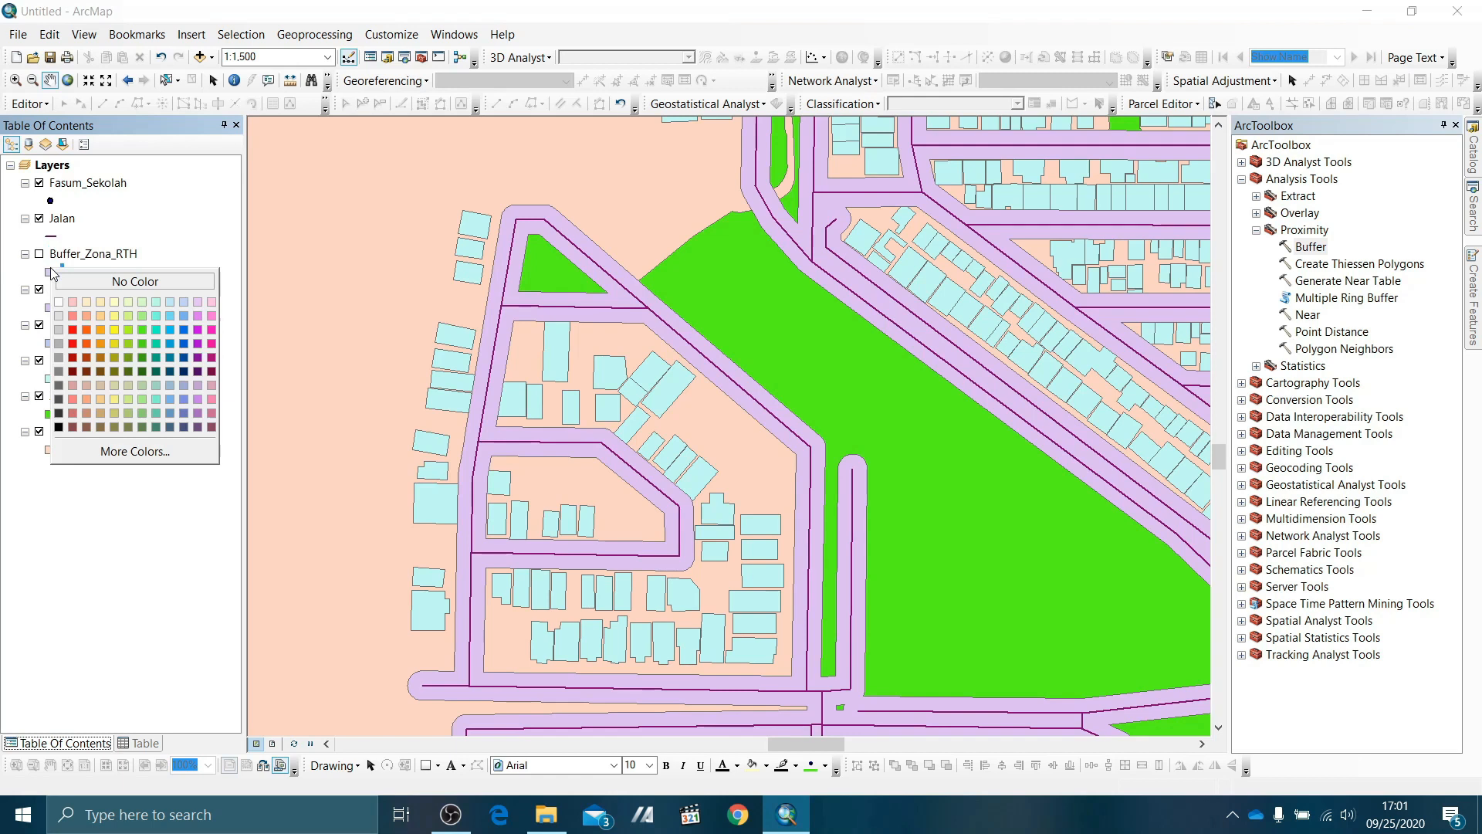
left_click(73, 331)
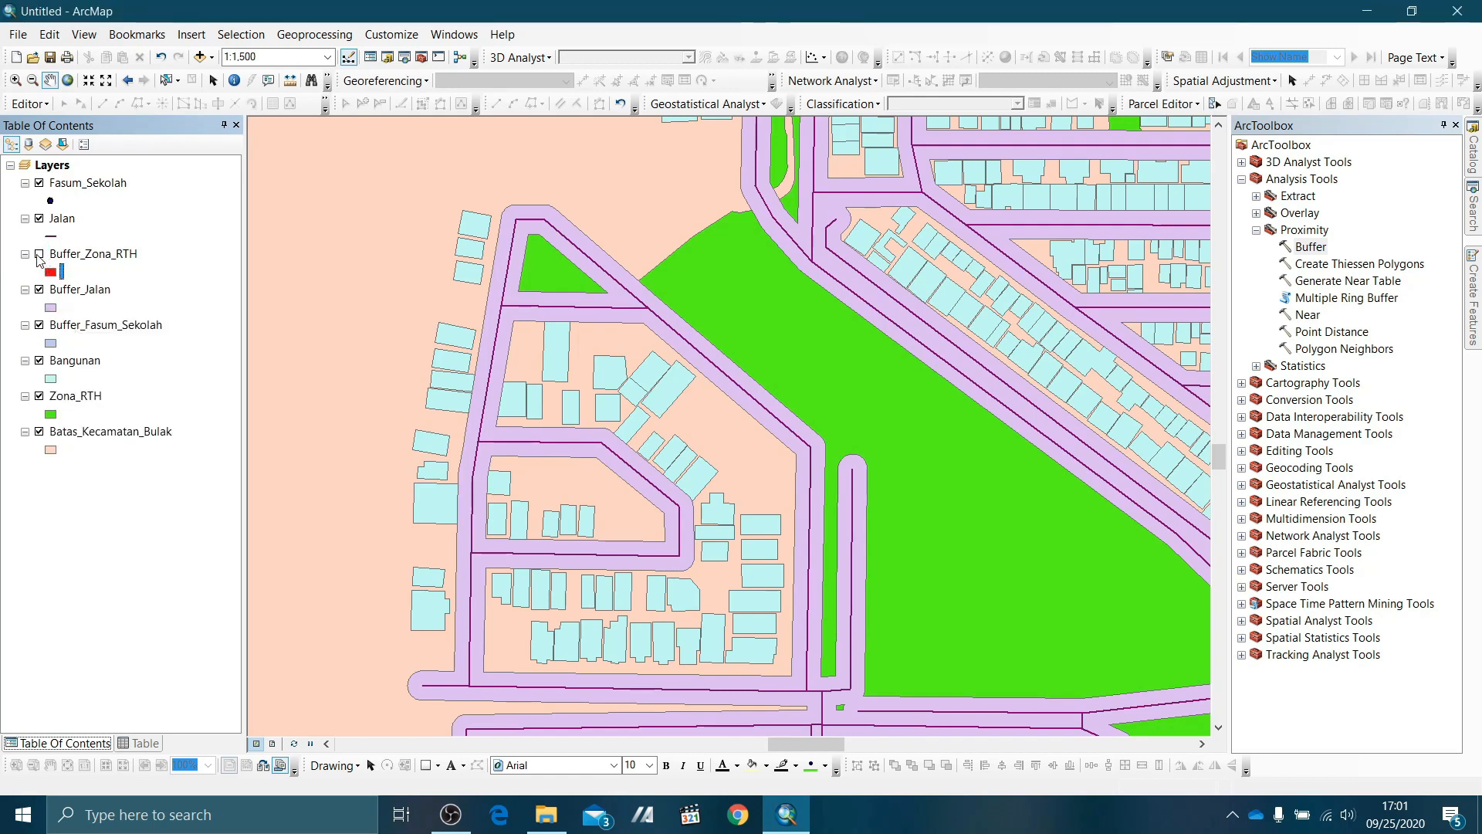
left_click(40, 255)
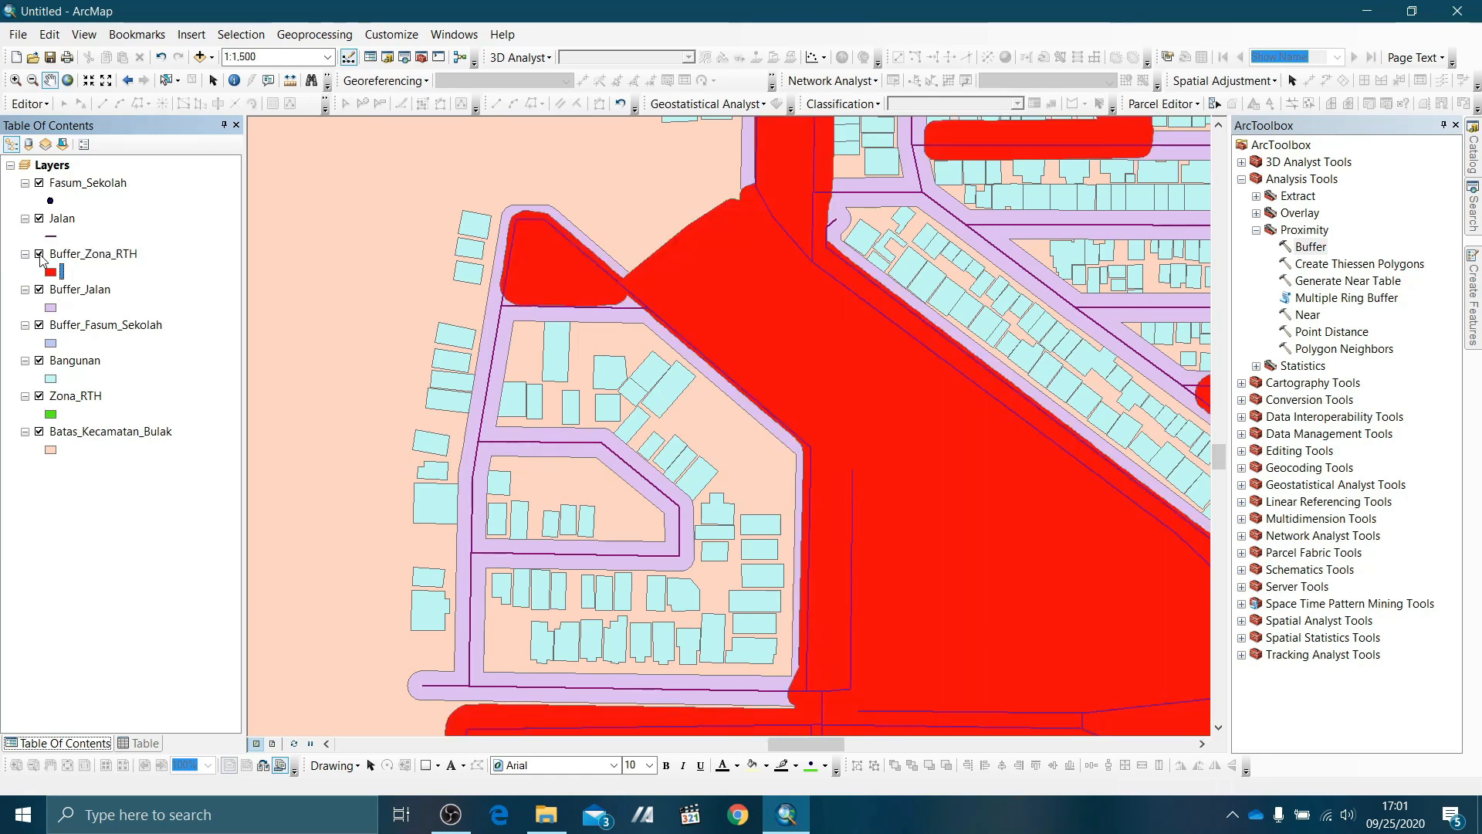
left_click(39, 255)
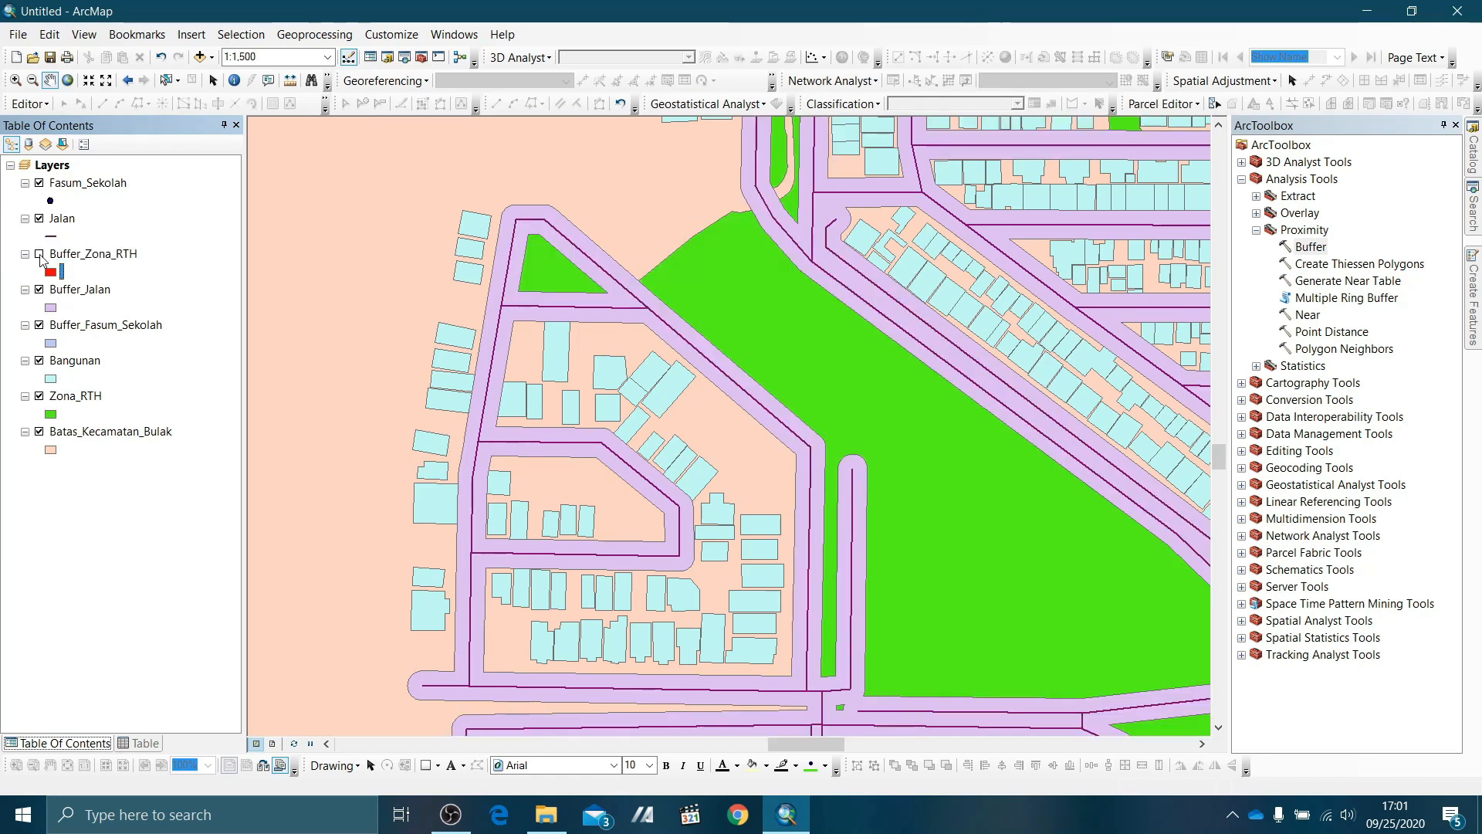
left_click(39, 255)
left_click(40, 254)
Move the Zona_RTH layer directly above Buffer_Zona_RTH in the layer order and show the buffer layer again.
left_click(71, 398)
left_click_drag(67, 403, 71, 248)
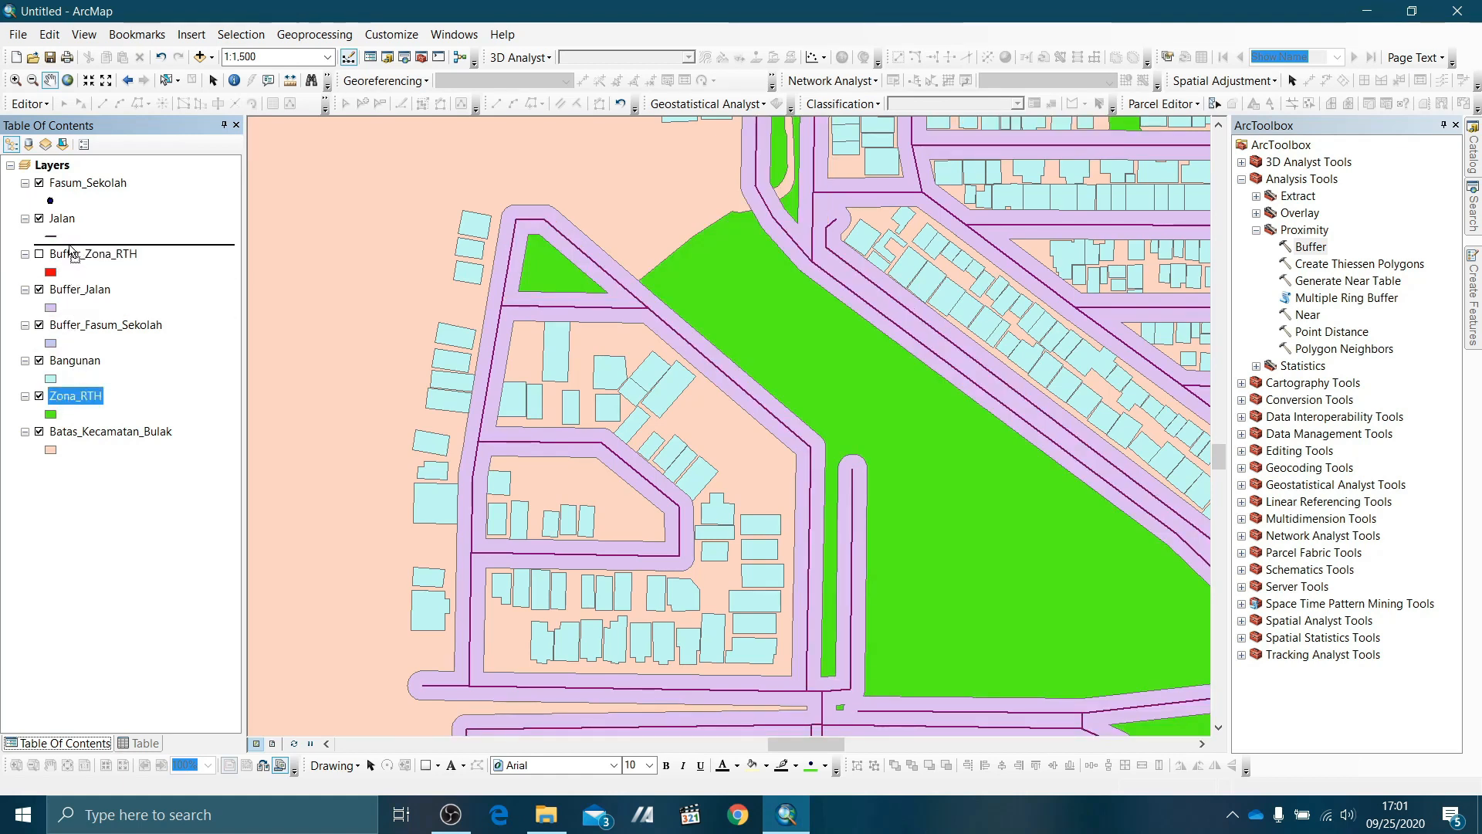
left_click_drag(71, 252, 71, 252)
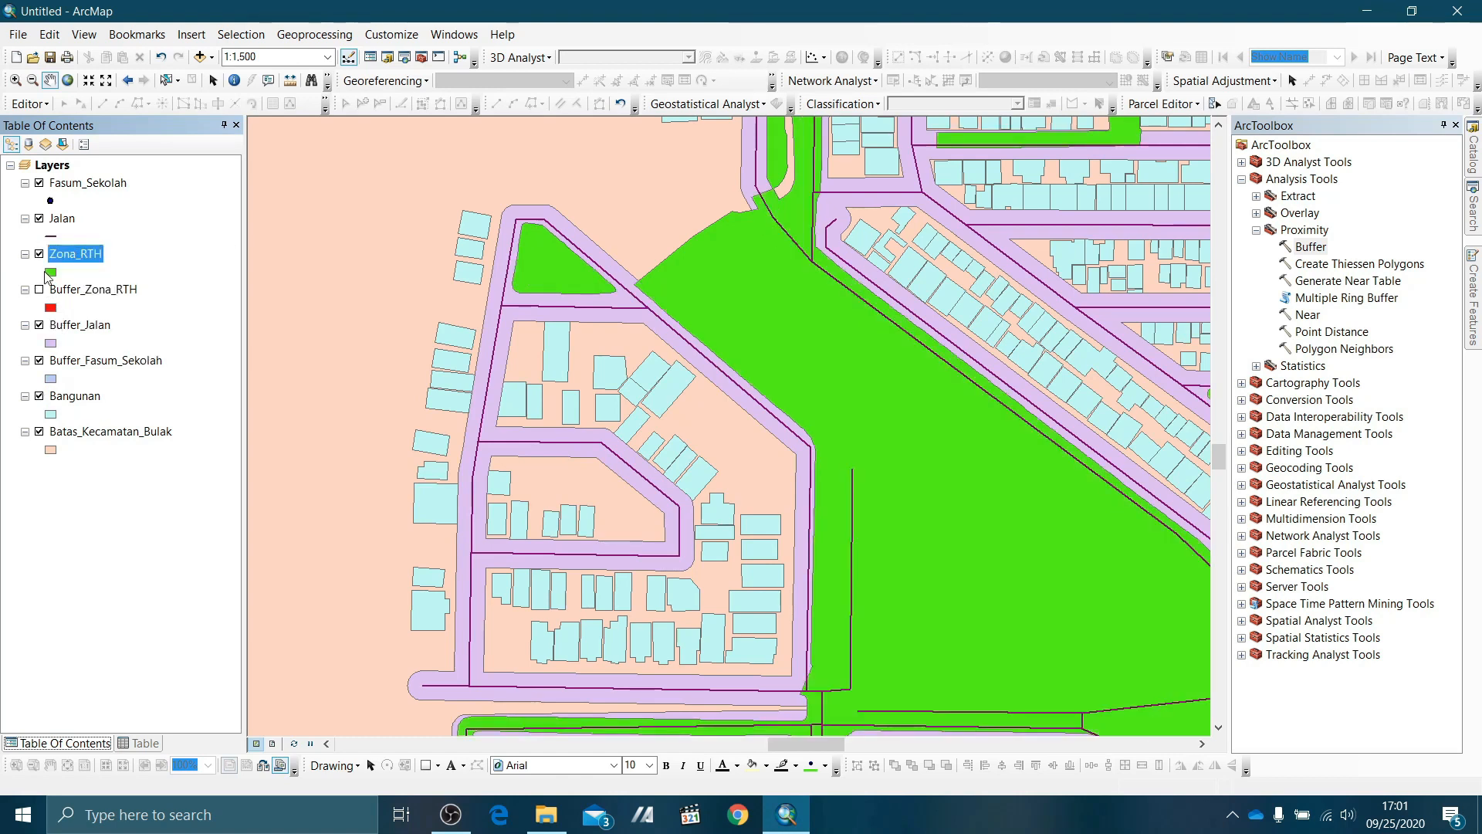
left_click(41, 292, "ctrl")
left_click(39, 290)
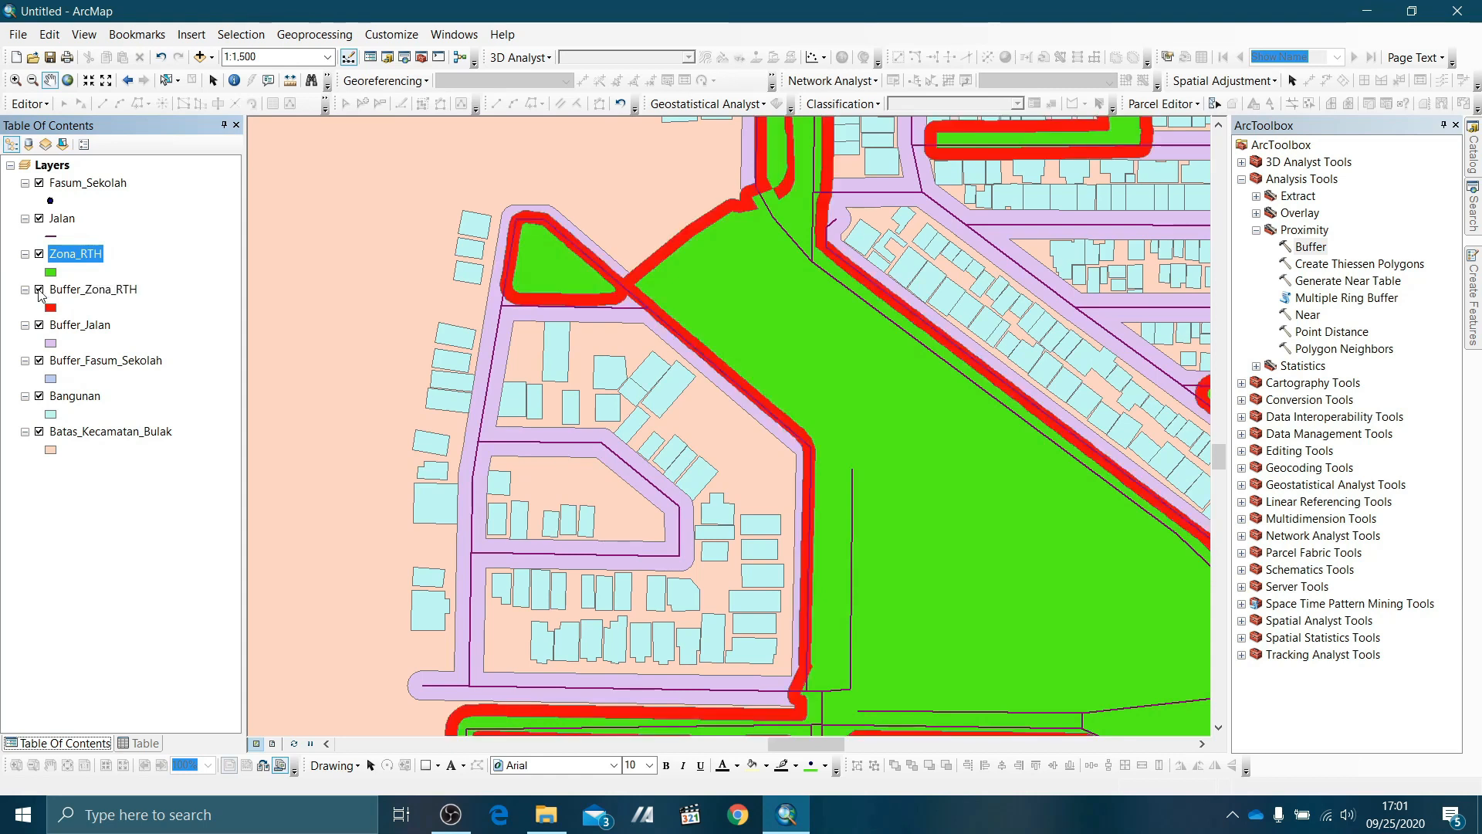
left_click(39, 291)
left_click(39, 290)
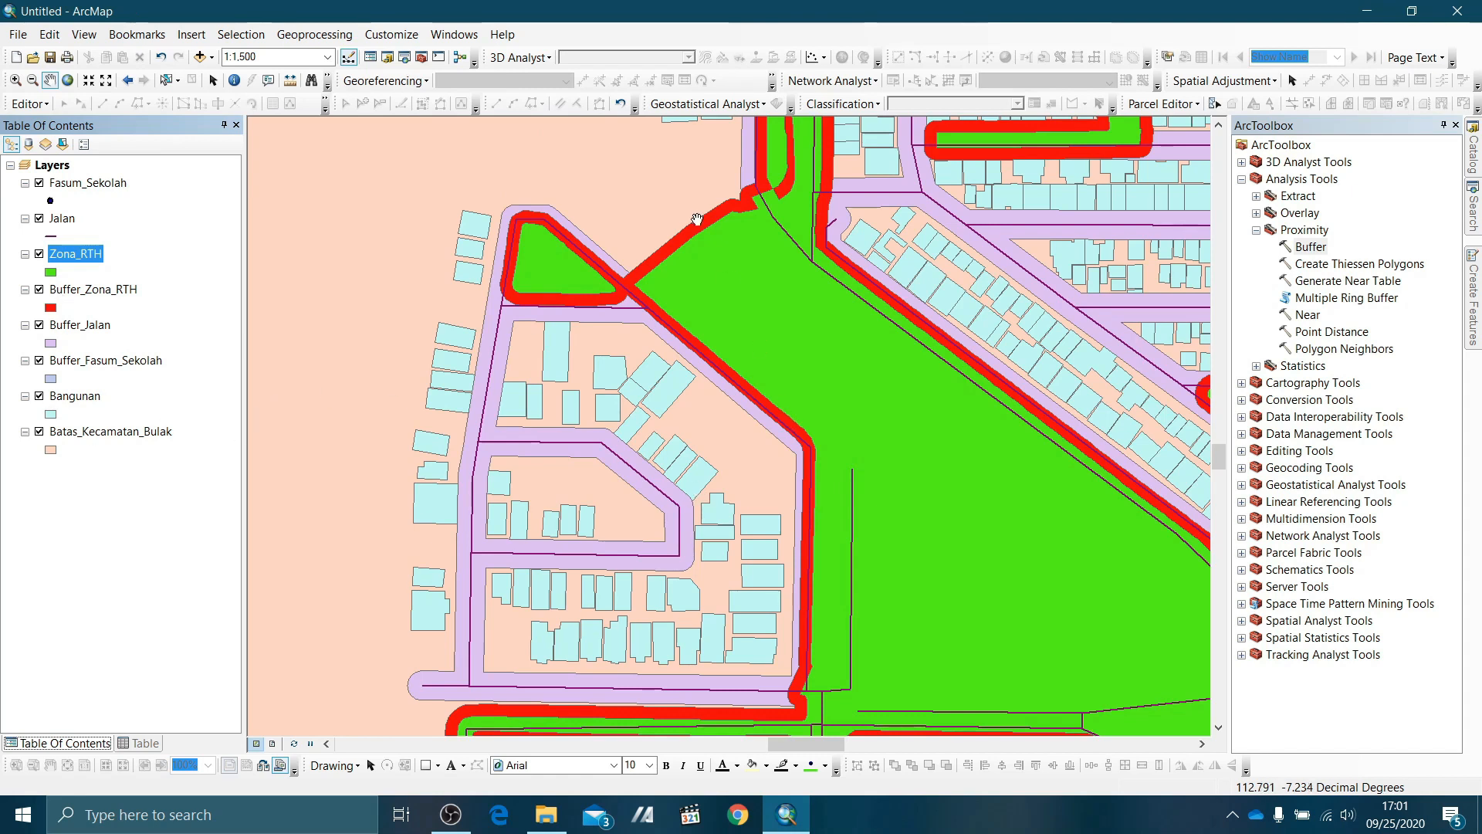
Examine the red buffer outlines around the green zones across the district, ending at the full extent of Batas_Kecamatan_Bulak.
scroll(741, 322, "down", 2)
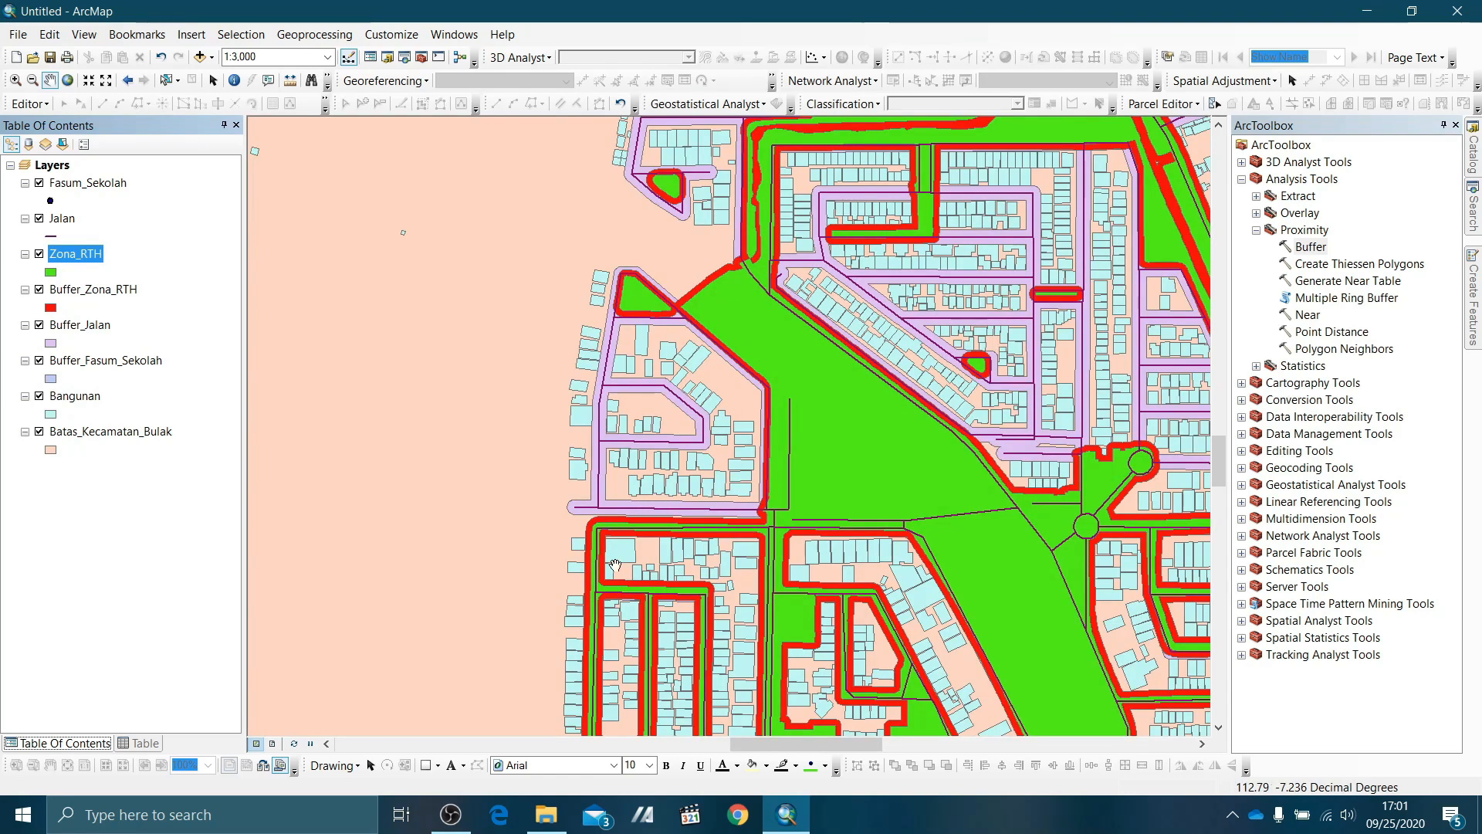
scroll(408, 452, "down", 2)
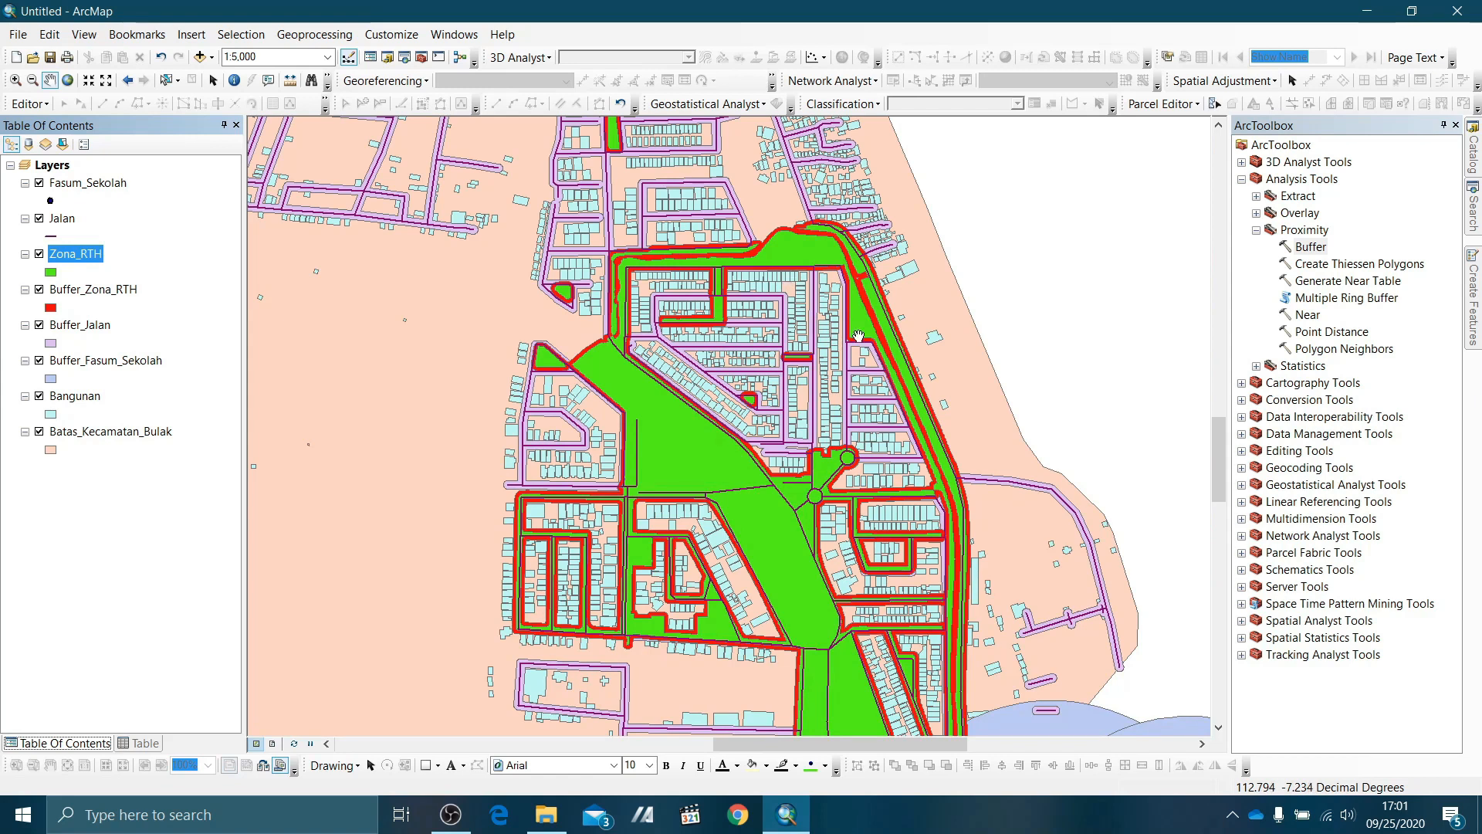
scroll(979, 529, "down", 2)
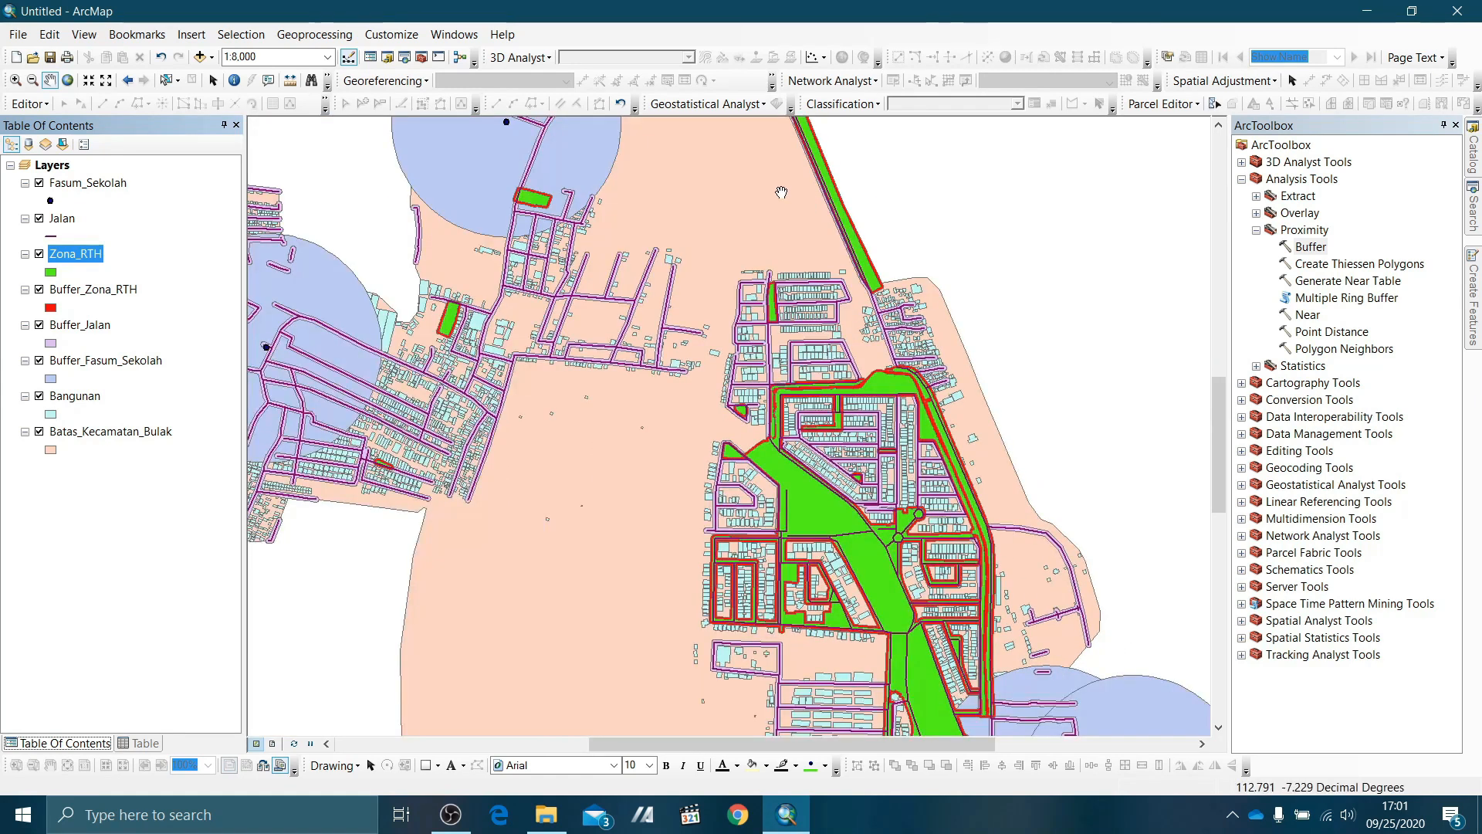
scroll(861, 517, "down", 1)
scroll(727, 336, "up", 2)
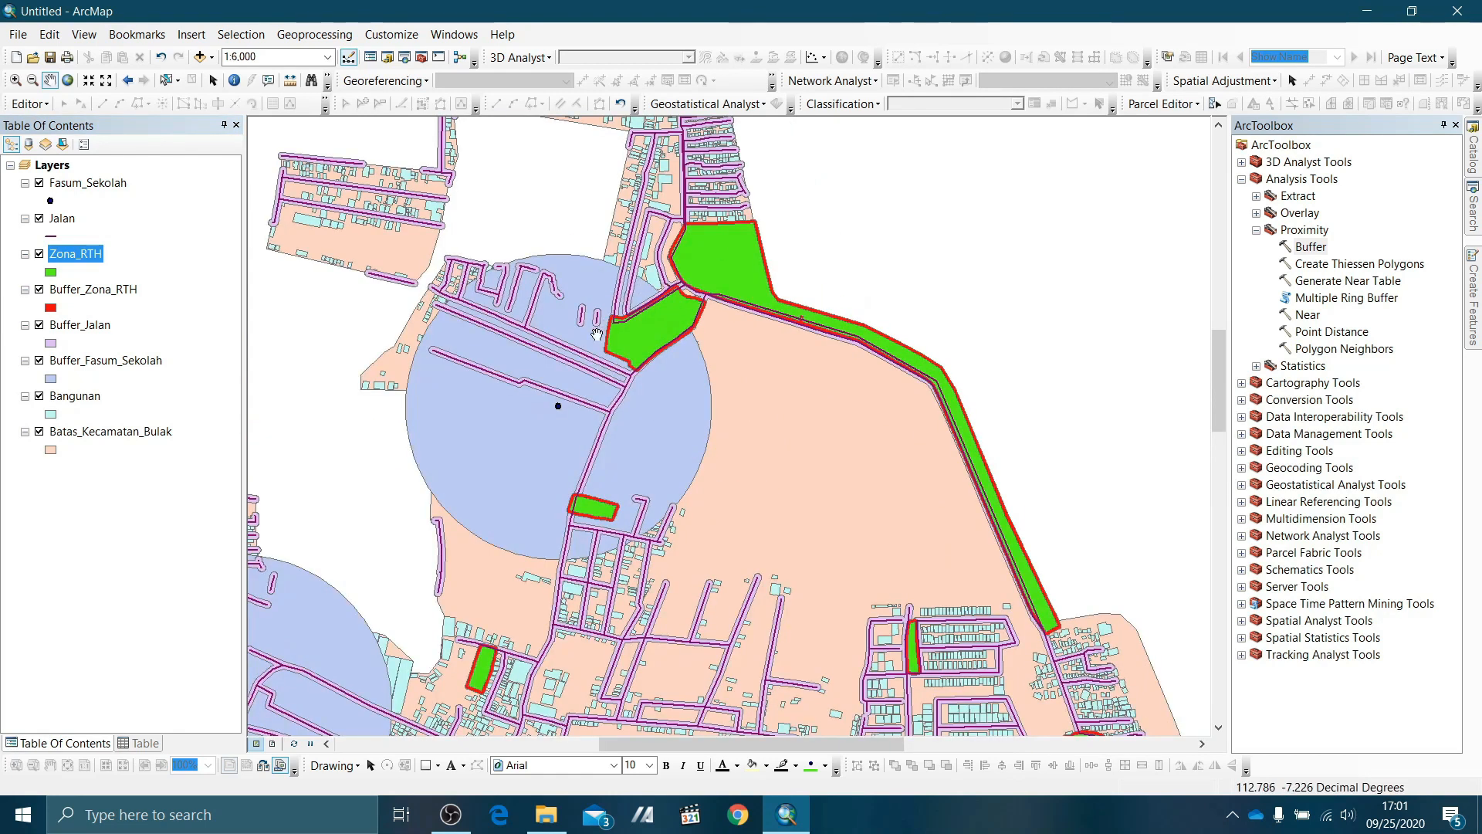
scroll(710, 301, "up", 6)
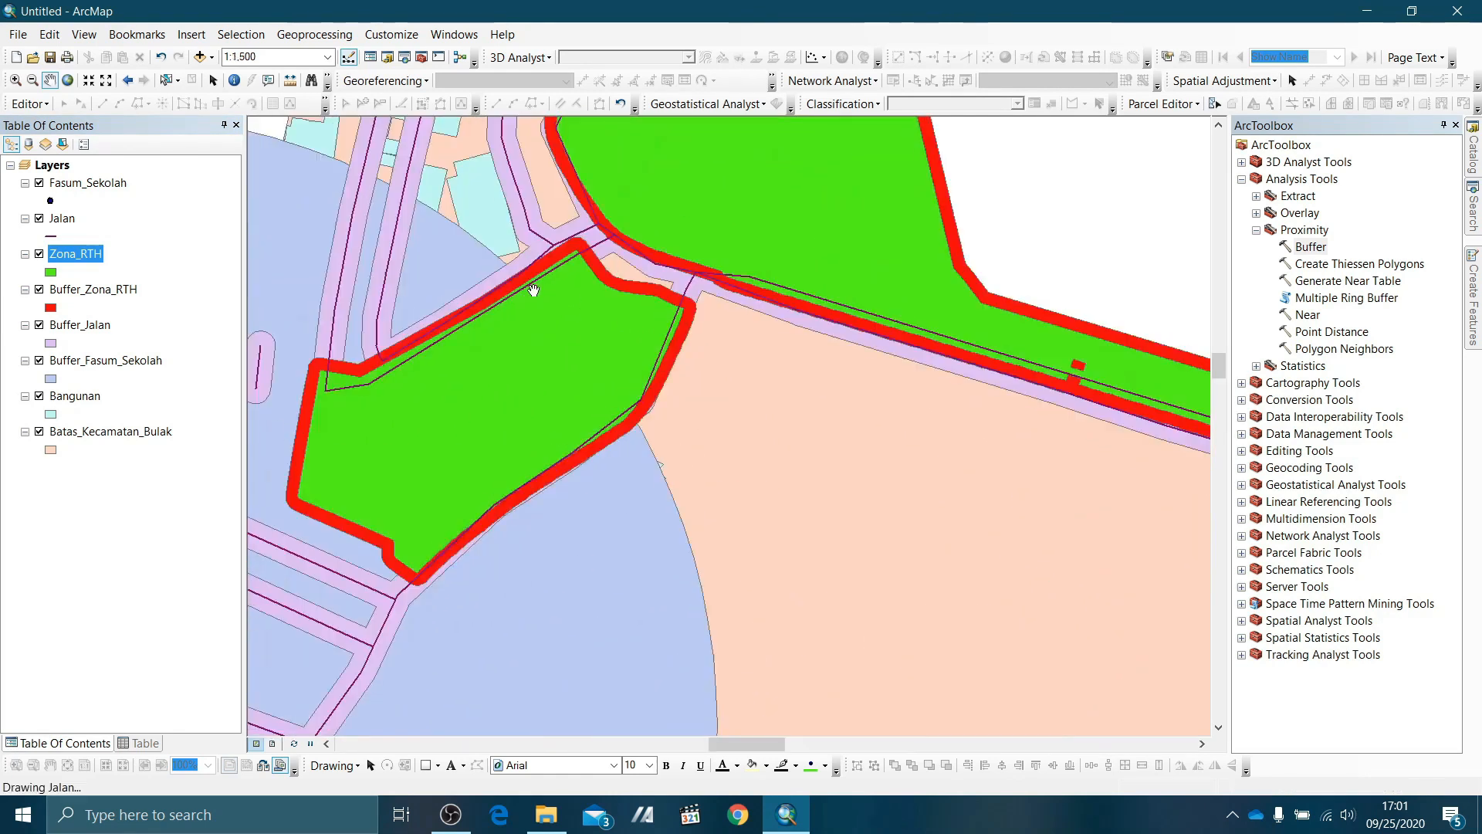
left_click(40, 290)
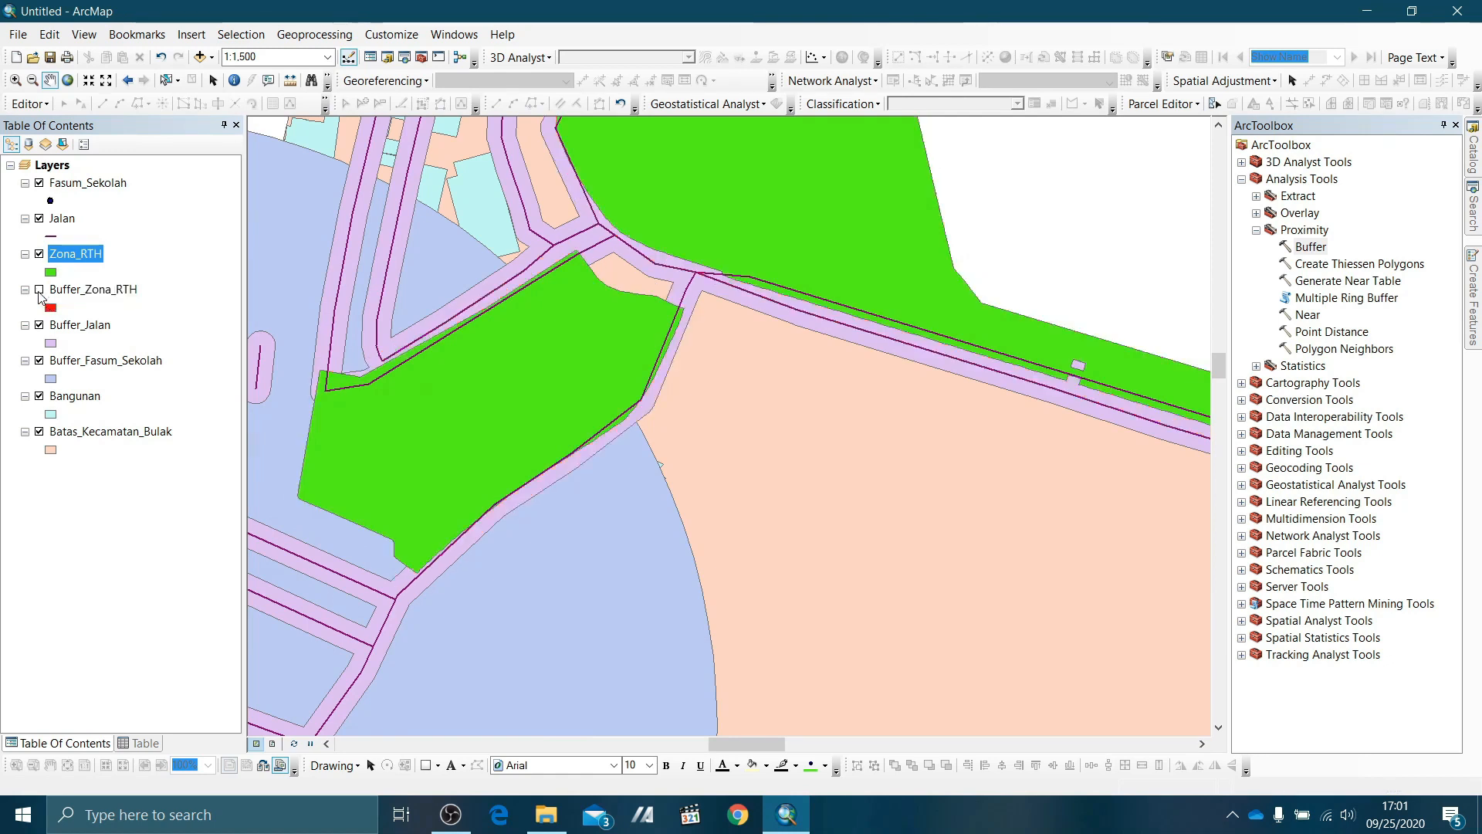
left_click(39, 291)
left_click(39, 290)
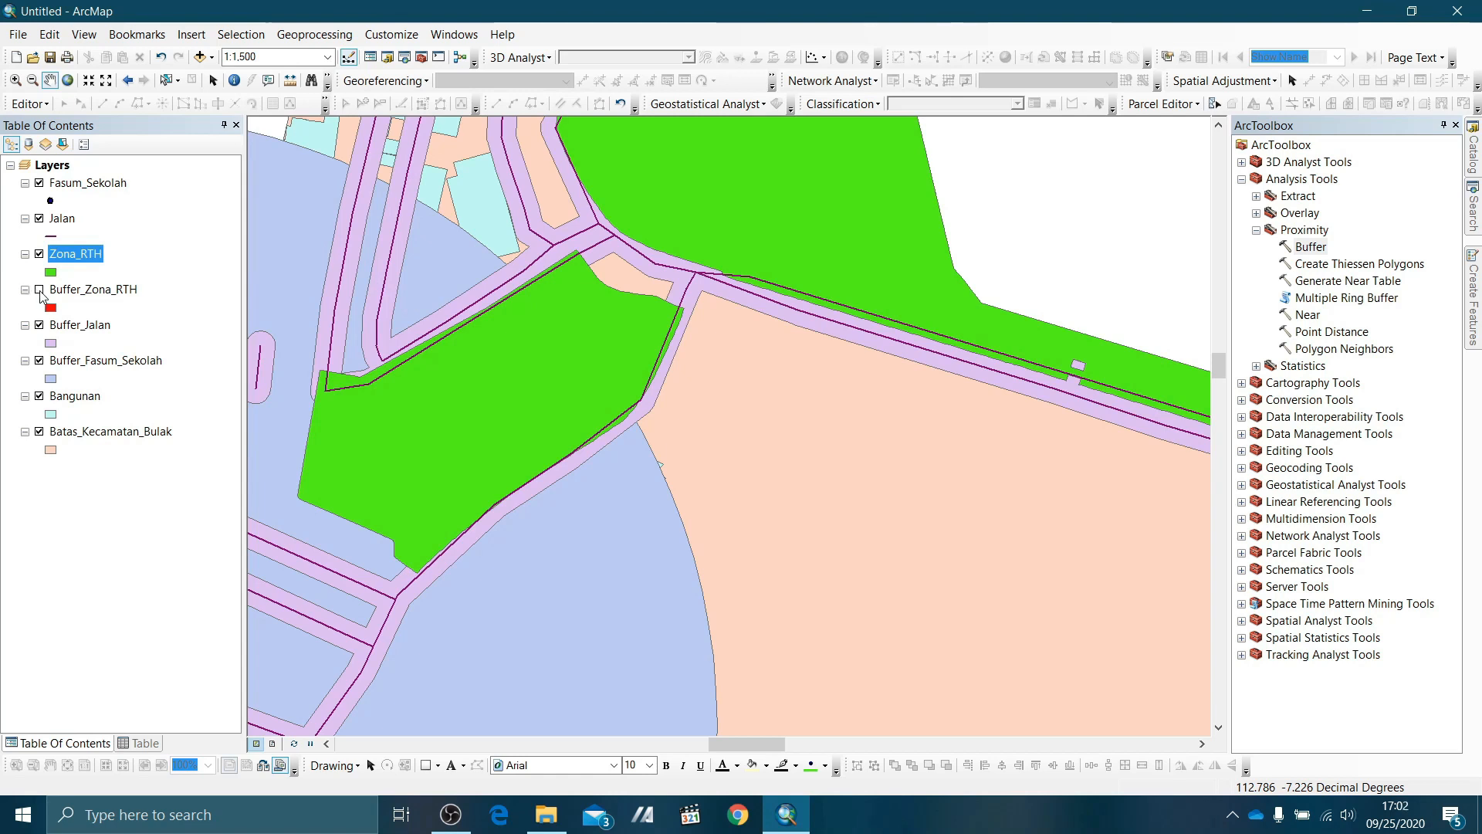
left_click(40, 290)
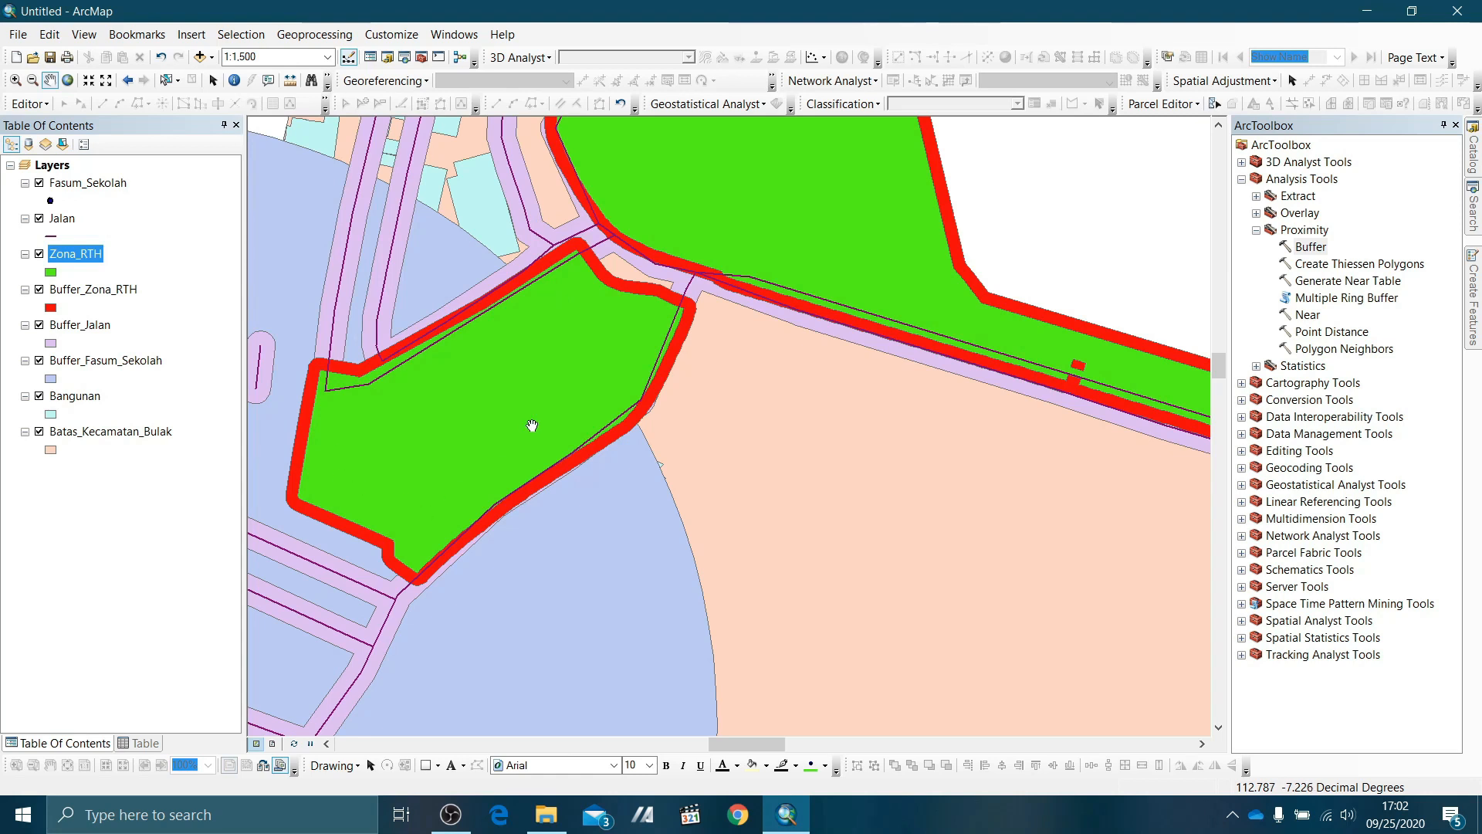
right_click(146, 431)
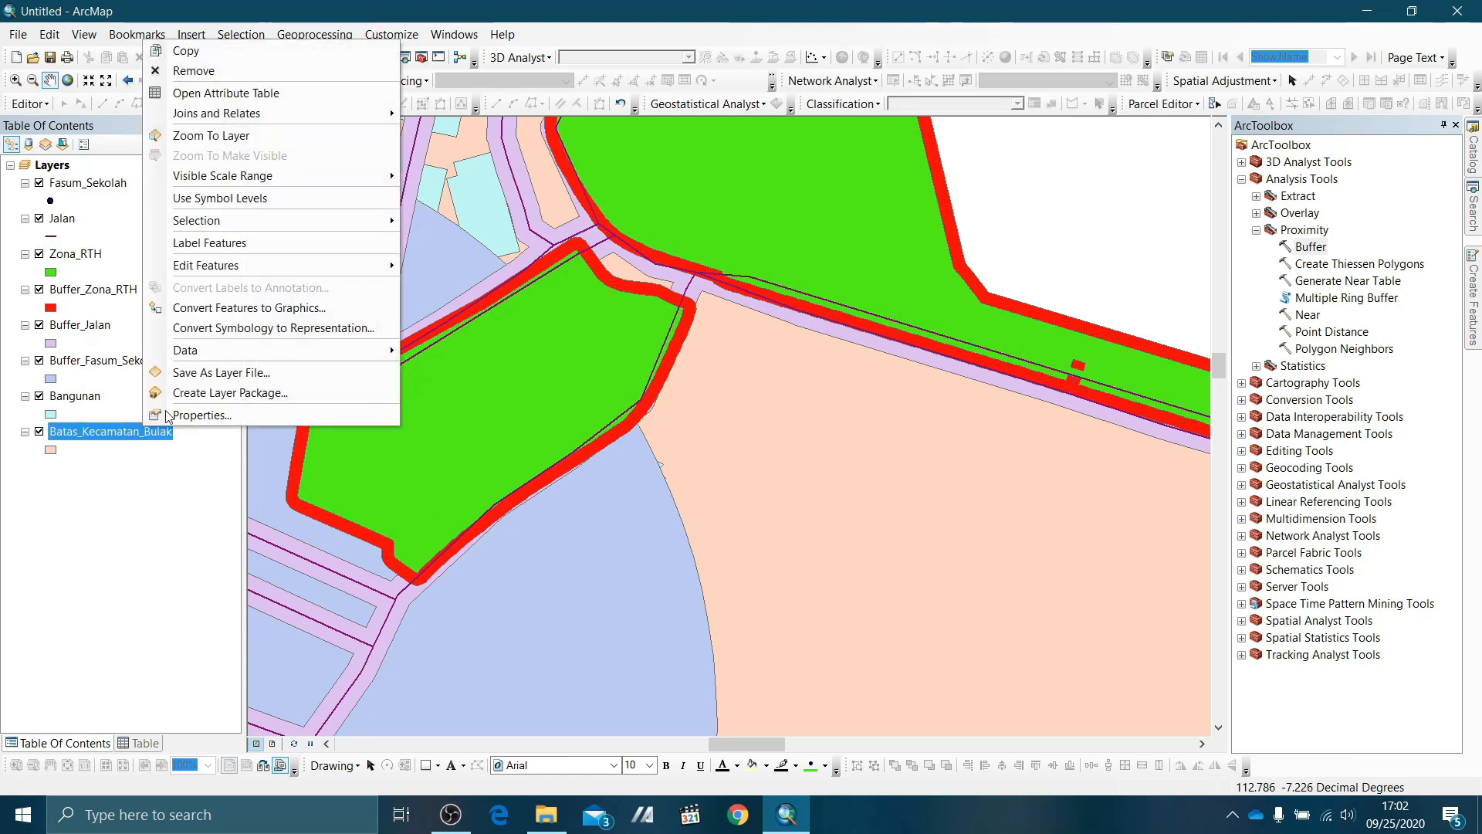
left_click(200, 138)
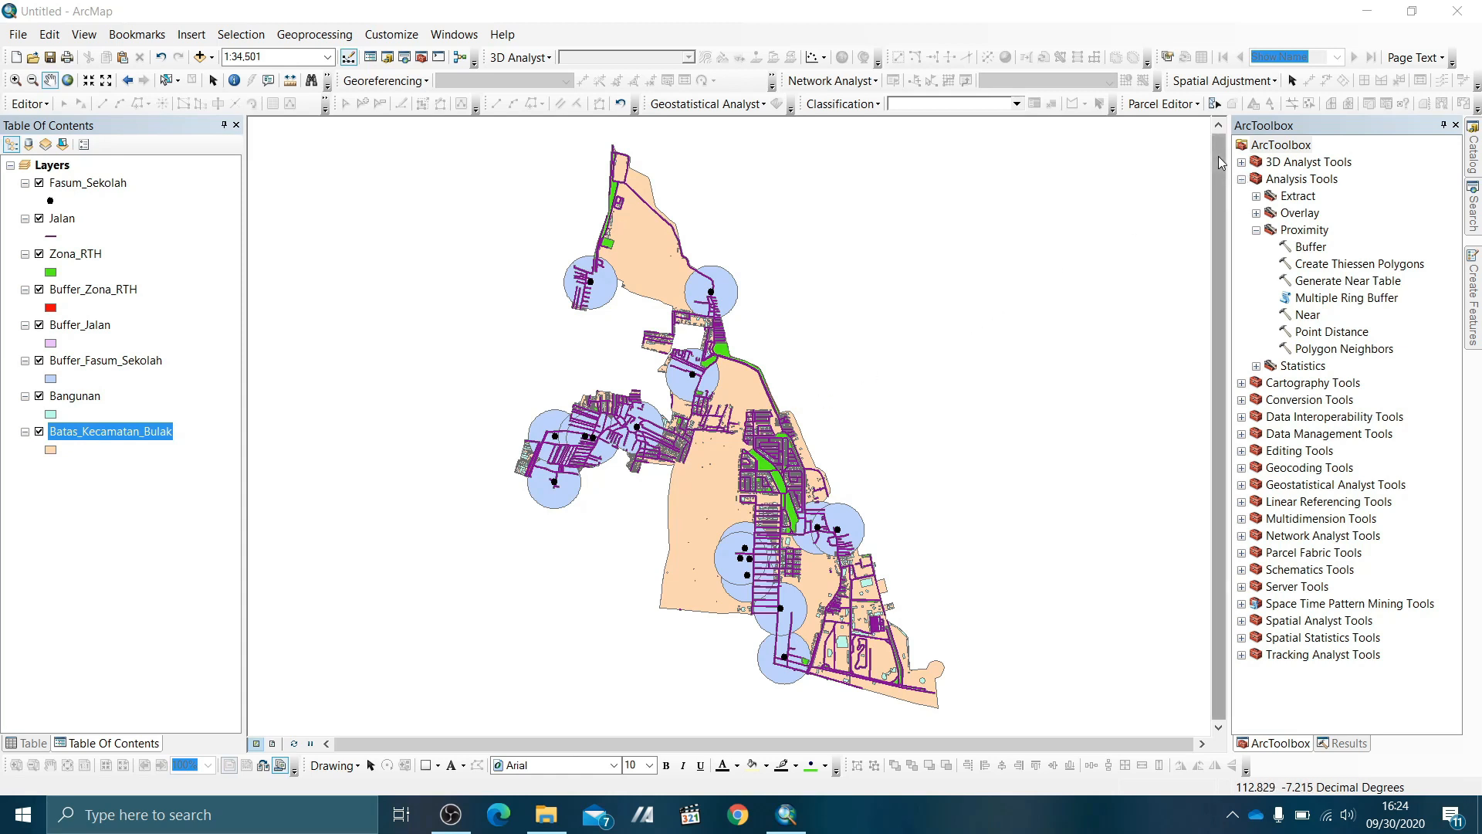
Start the Multiple Ring Buffer tool from the Proximity toolset with the Fasum_Sekolah layer as its input features.
left_click(1276, 149)
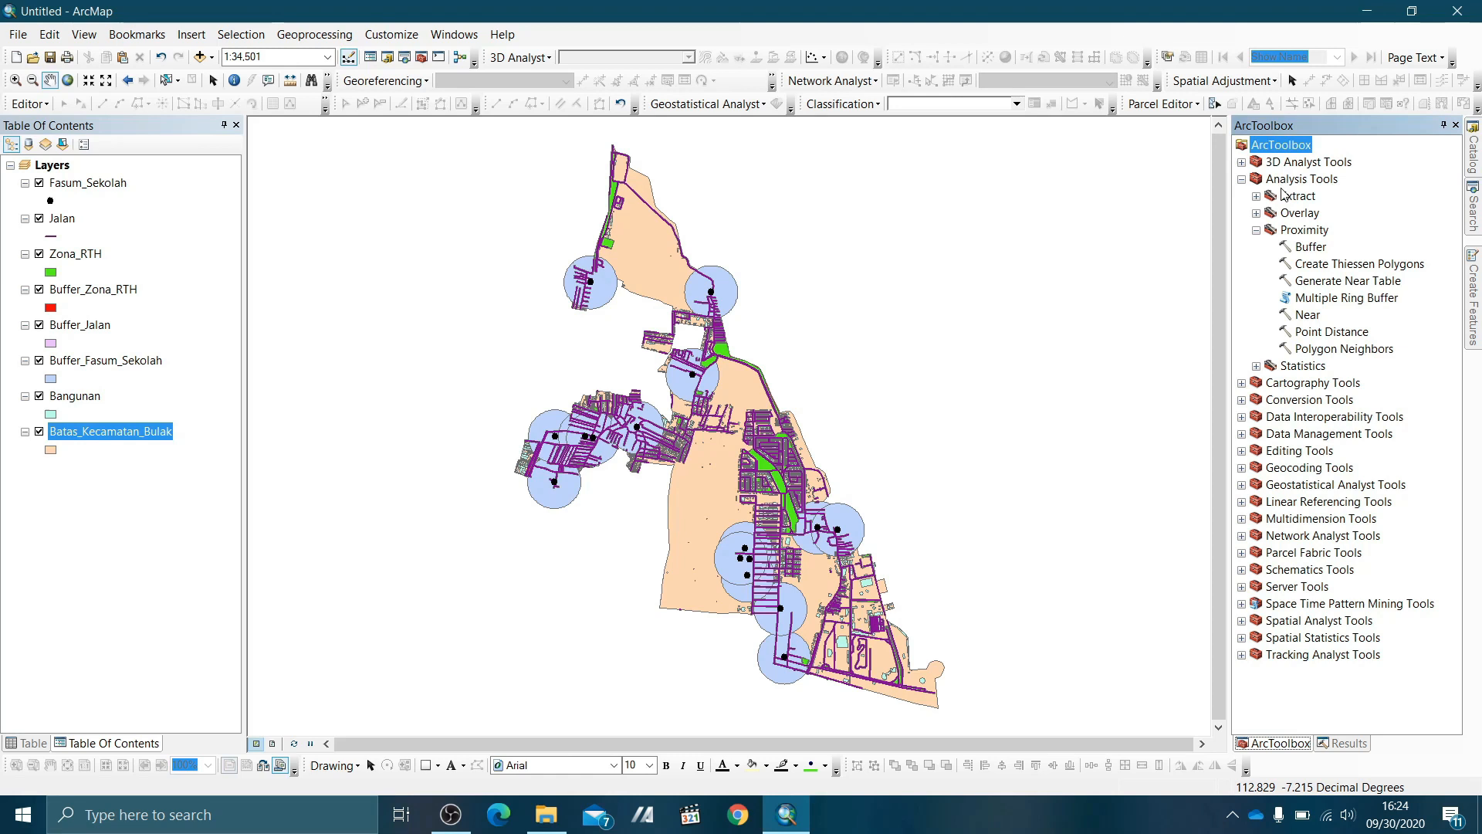
left_click(1287, 179)
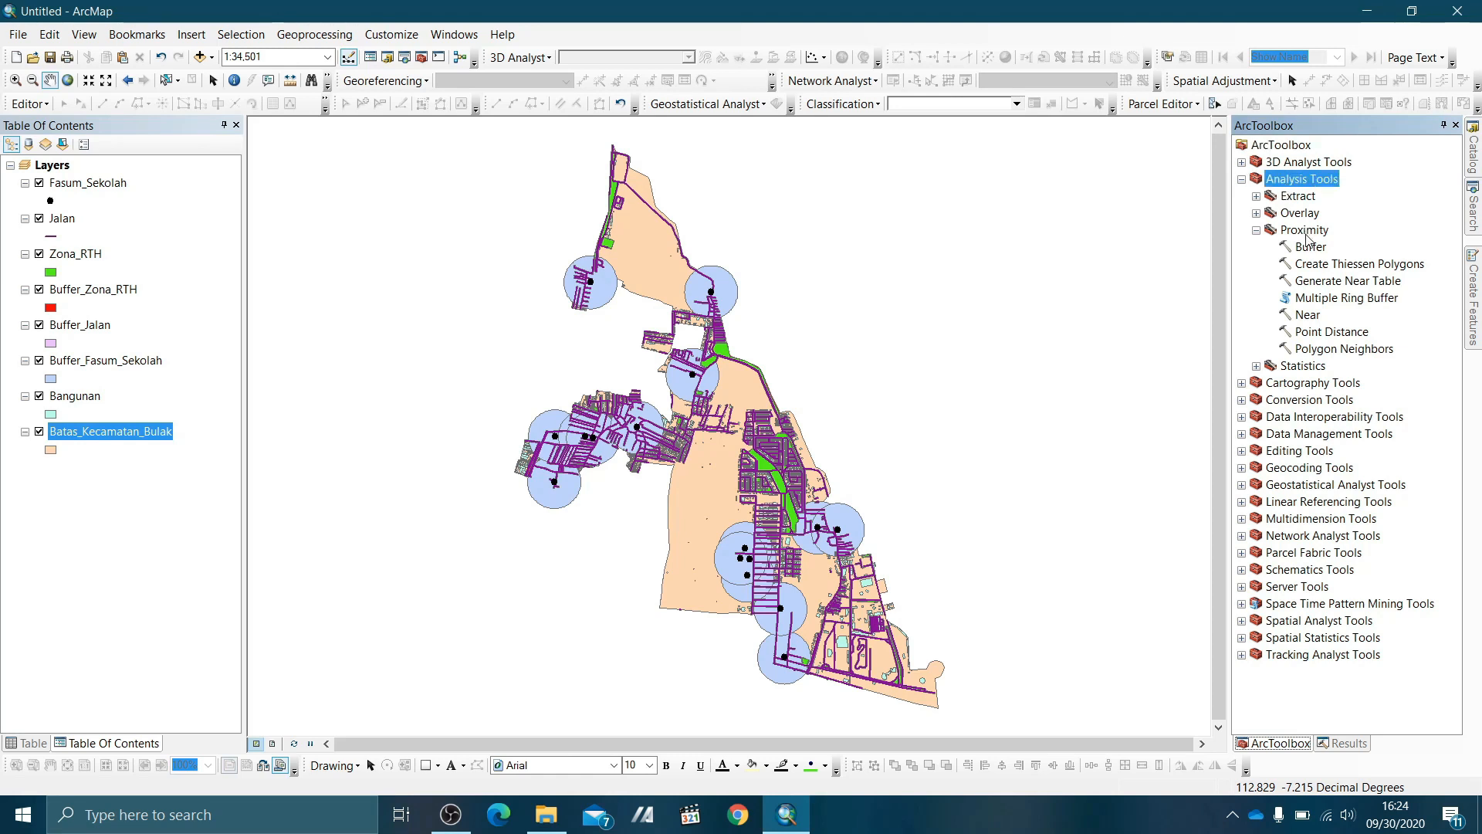
left_click(1305, 231)
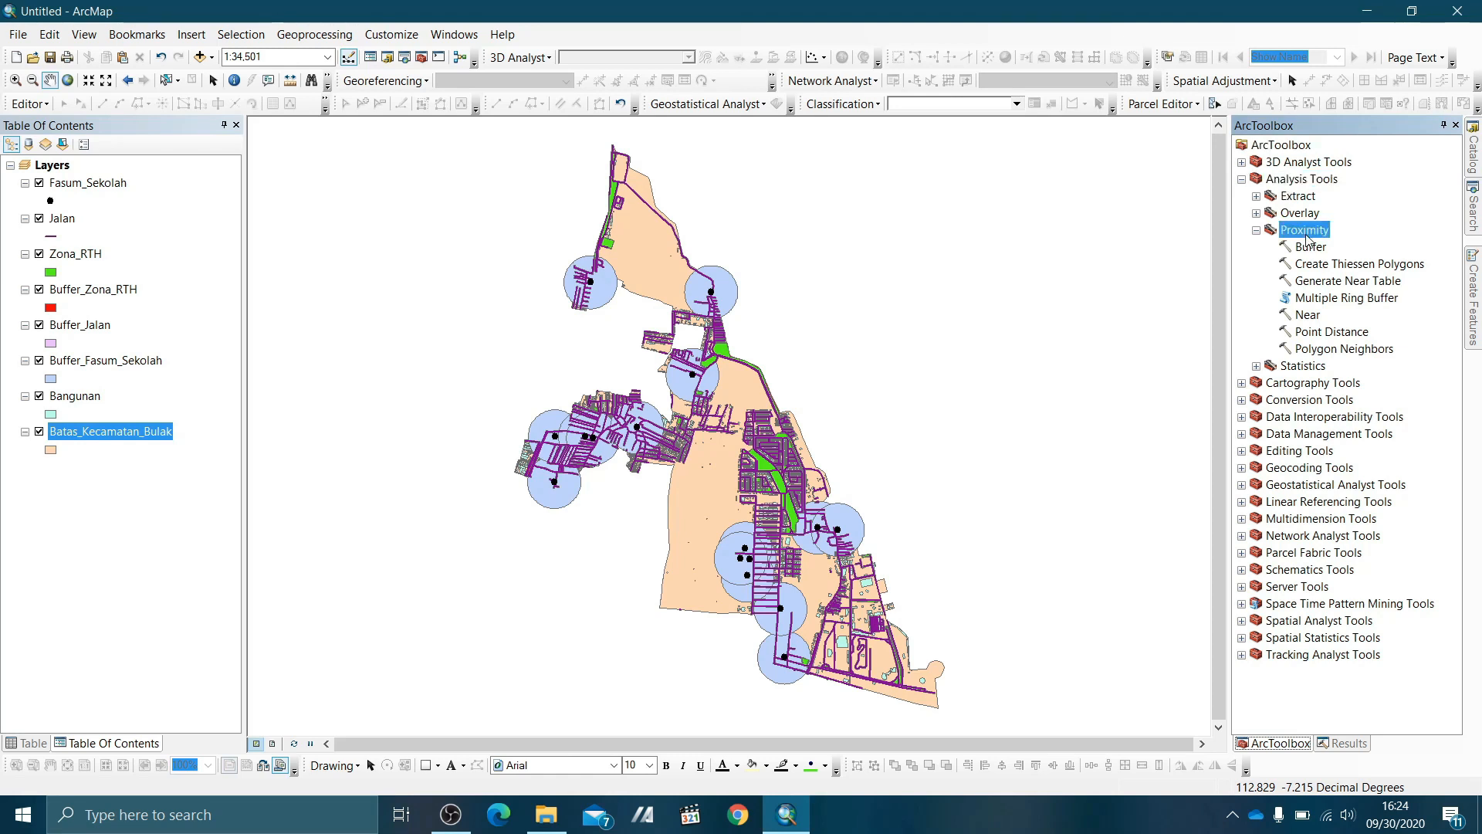
double_click(1312, 301)
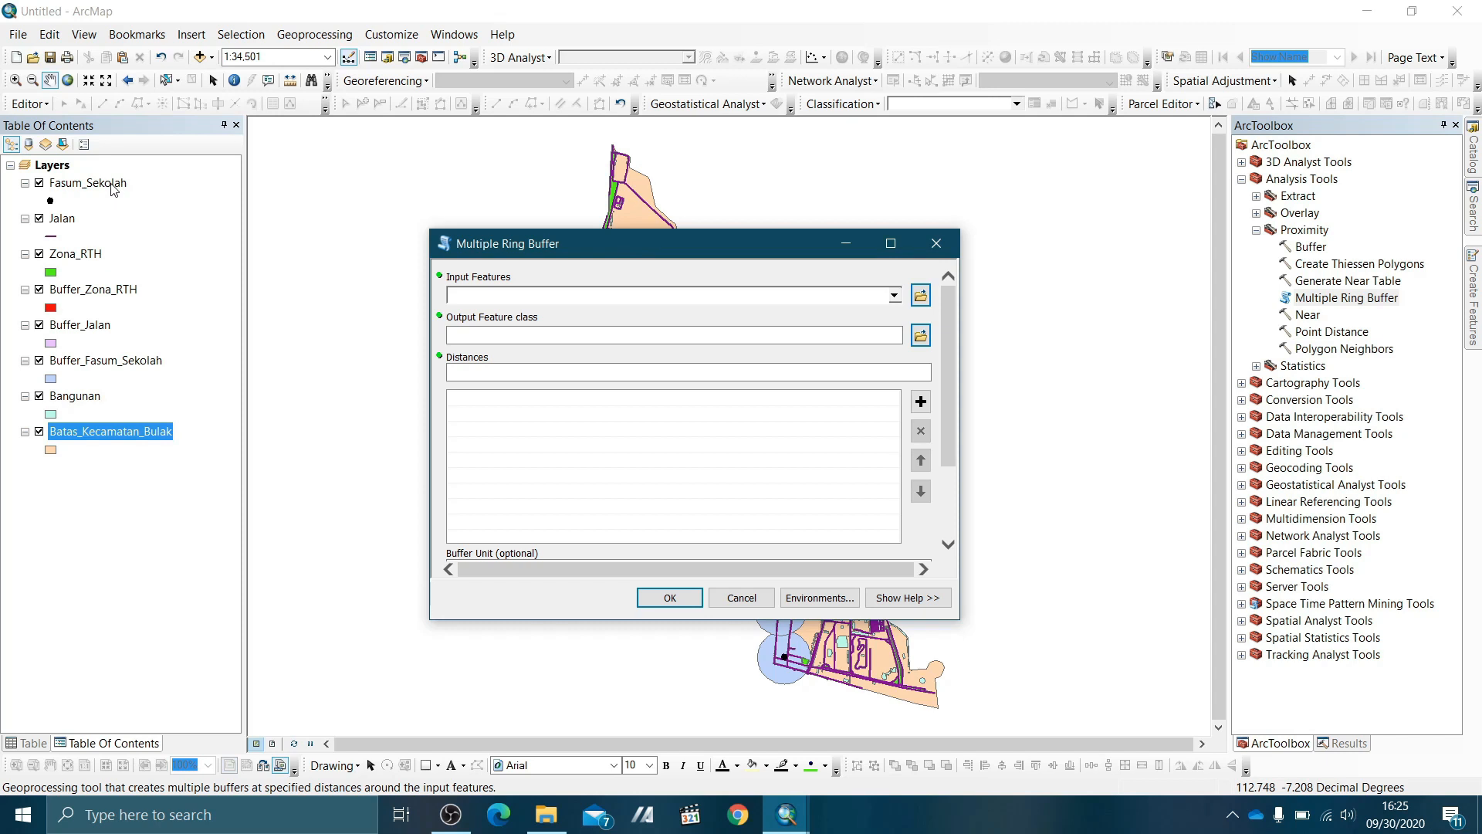
left_click_drag(114, 189, 501, 298)
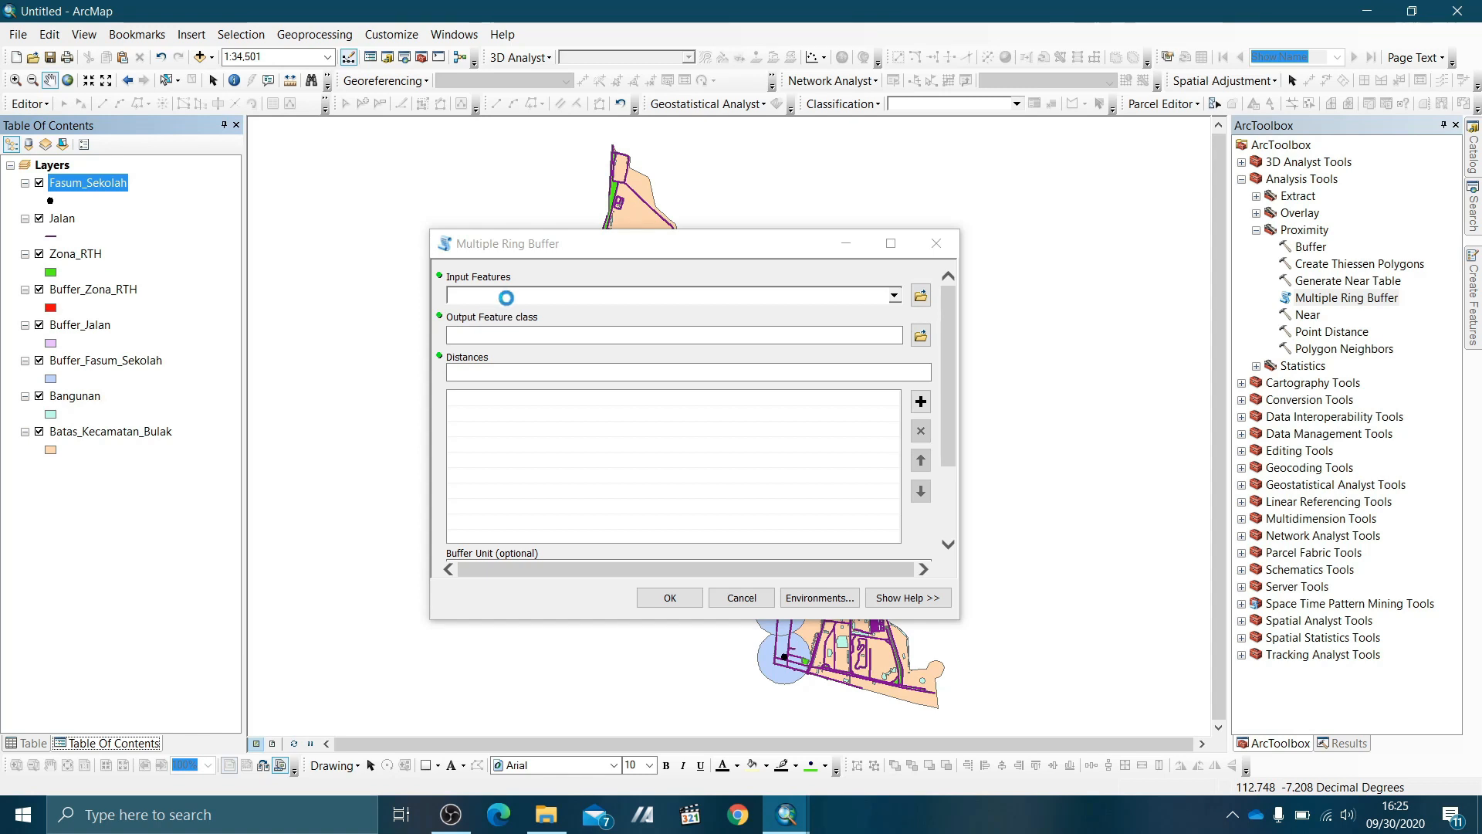
Set the ring buffer's output feature class to MultipleBuffer_Fasum_Sekolah.shp in the INFRASTRUKTUR folder.
left_click(920, 337)
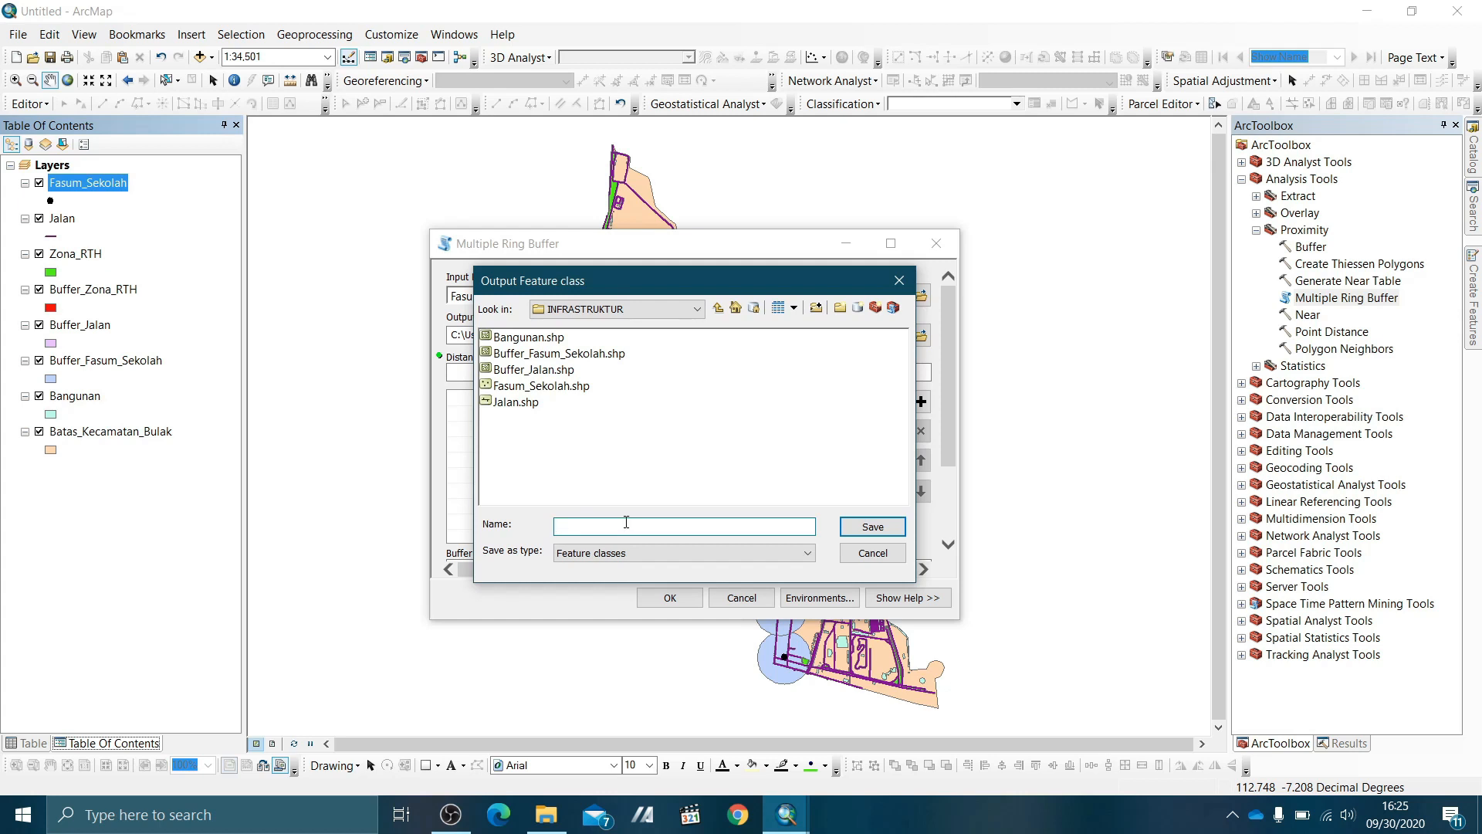
type("MultipleBuffer_Fasum_seko")
key("BackSpace")
key("BackSpace")
key("BackSpace")
key("BackSpace")
type("Sekolah.shp")
left_click(870, 528)
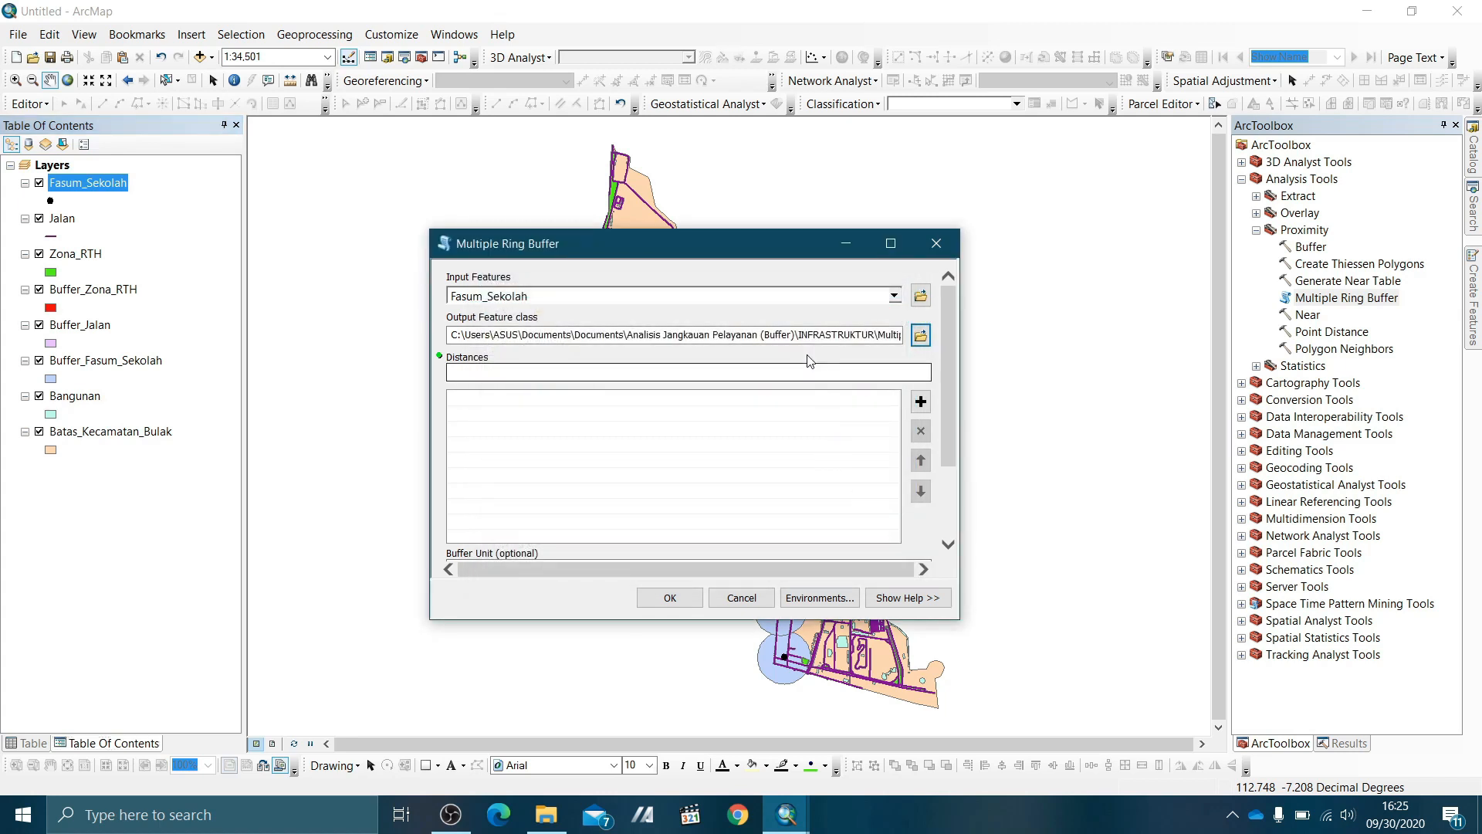
Add the ring distances 250, 500 and 750 for the school buffers.
left_click(810, 370)
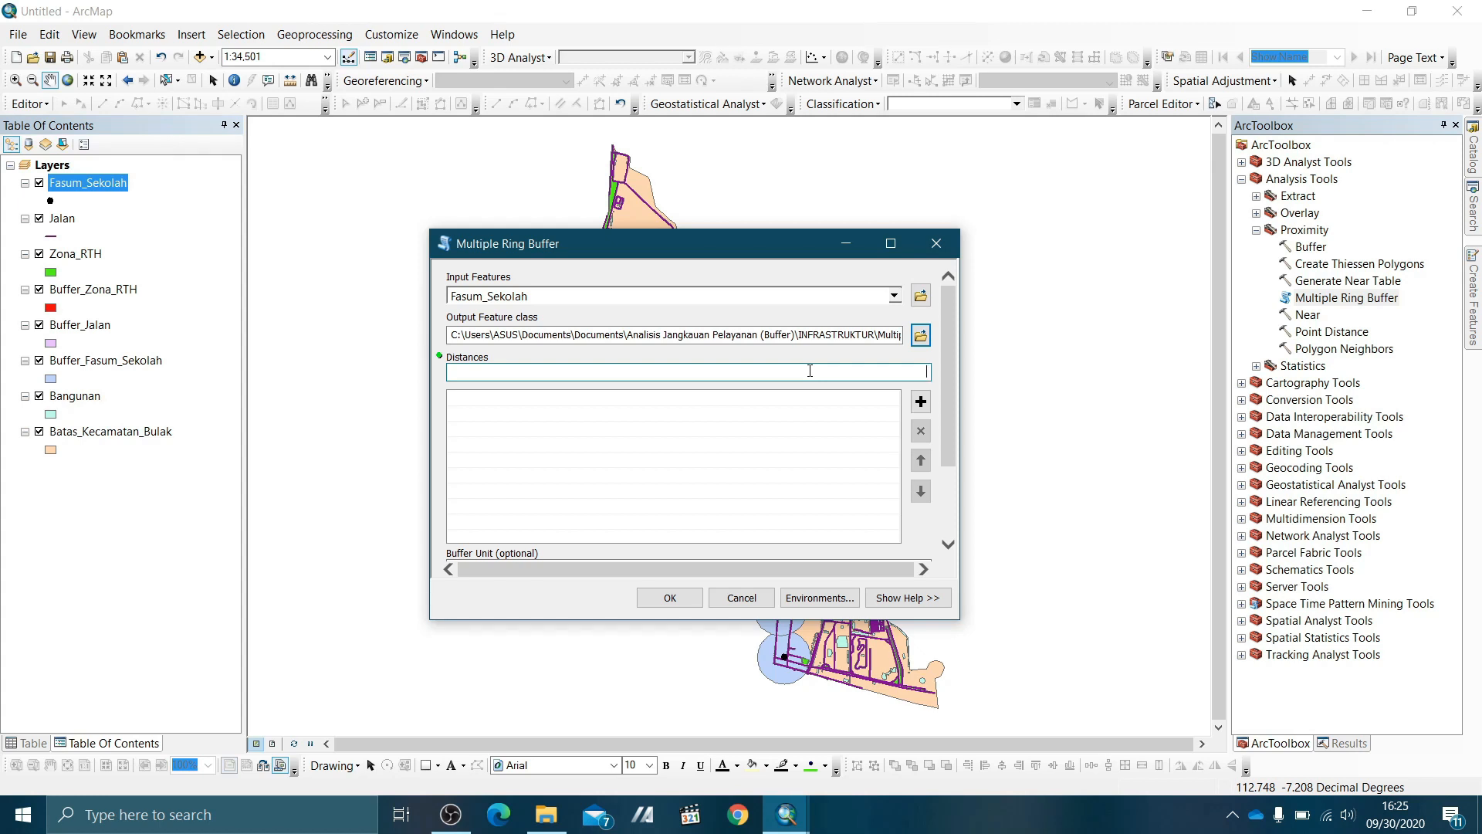
type("250")
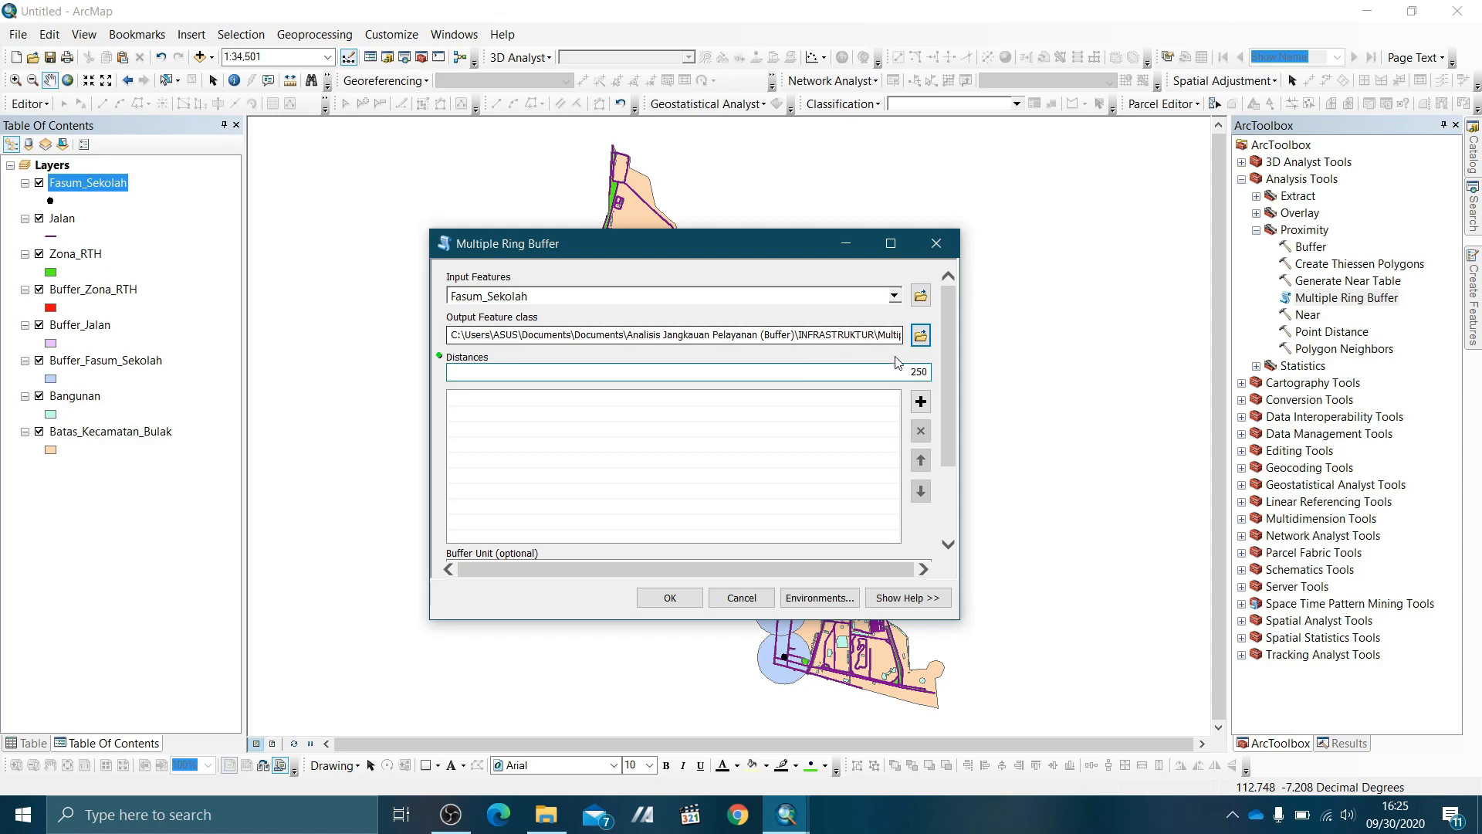
left_click(921, 401)
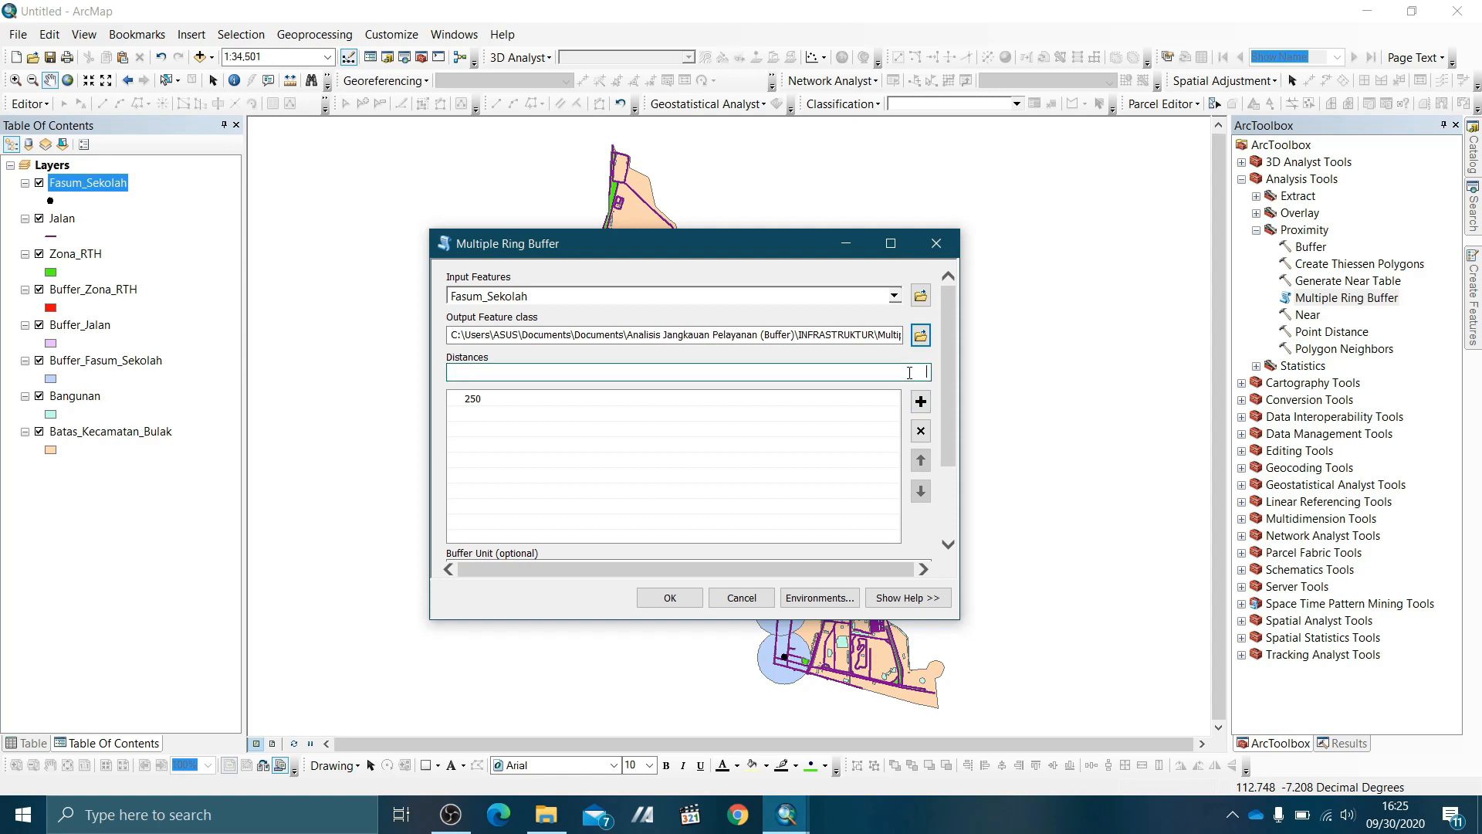
type("500")
left_click(921, 402)
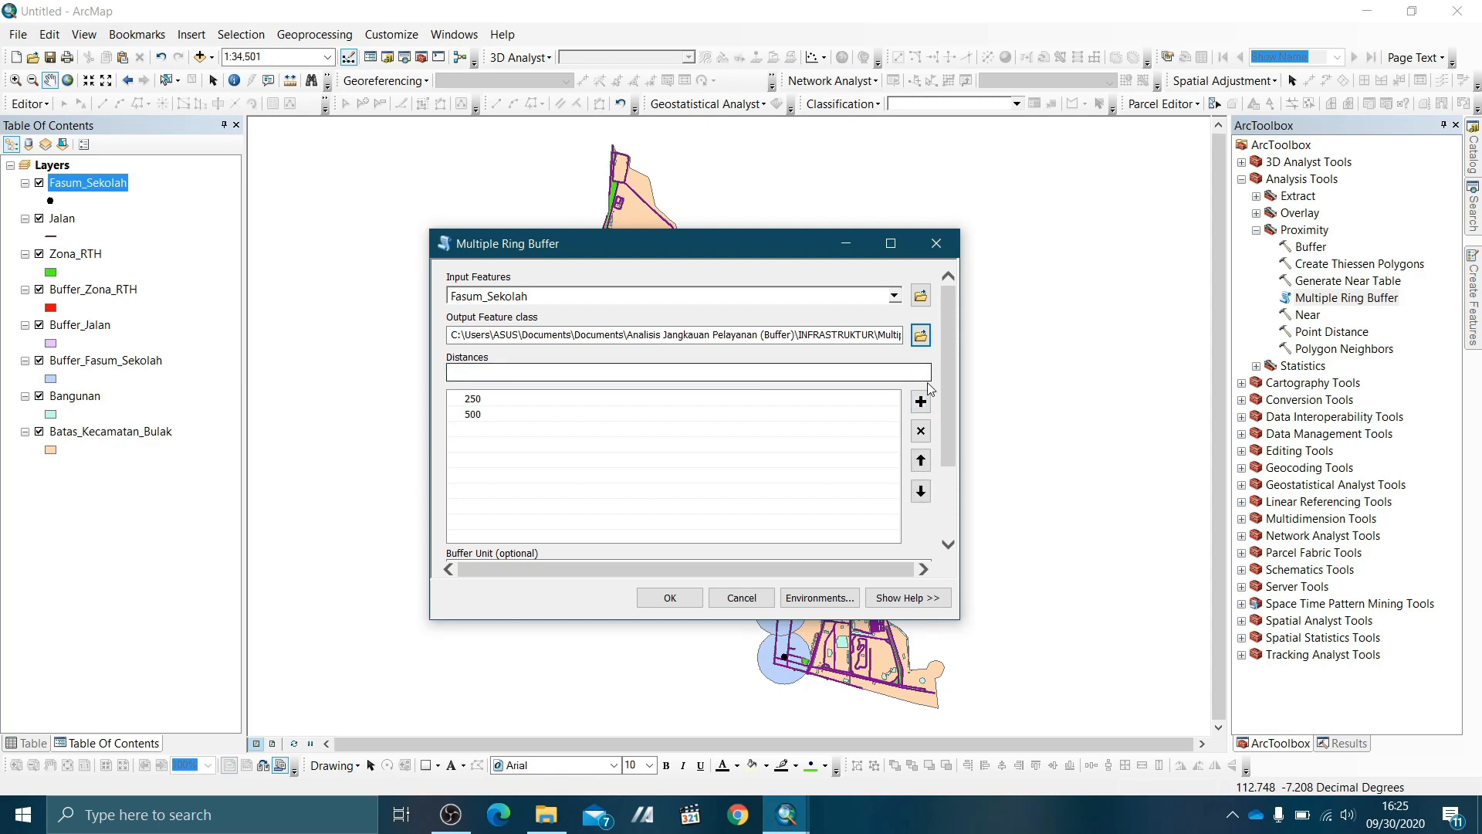
type("750")
left_click(922, 403)
Set the buffer unit to Meters, leaving the dissolve option at ALL, and run the Multiple Ring Buffer tool.
left_click_drag(948, 368, 953, 411)
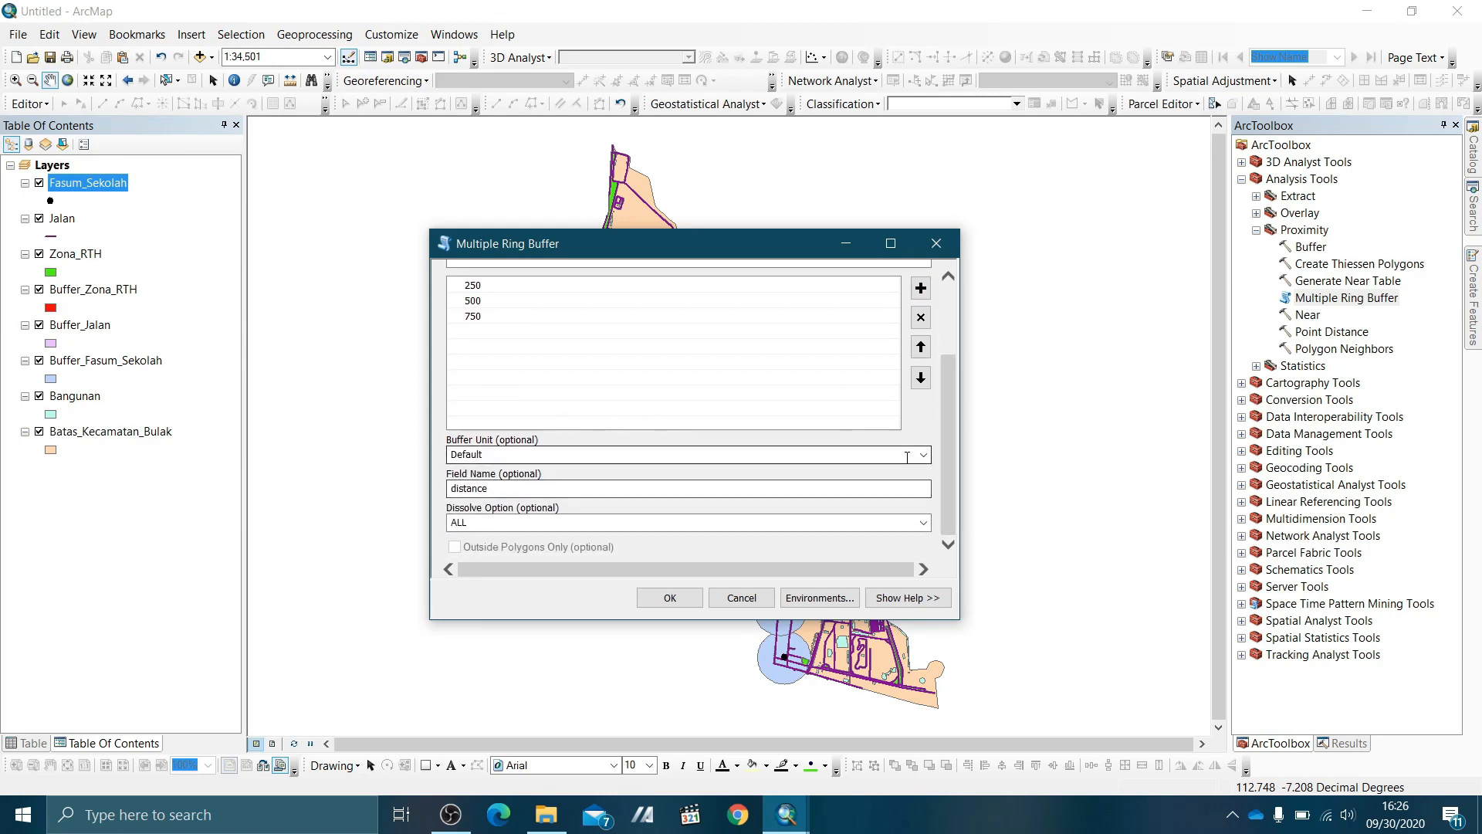
left_click(925, 457)
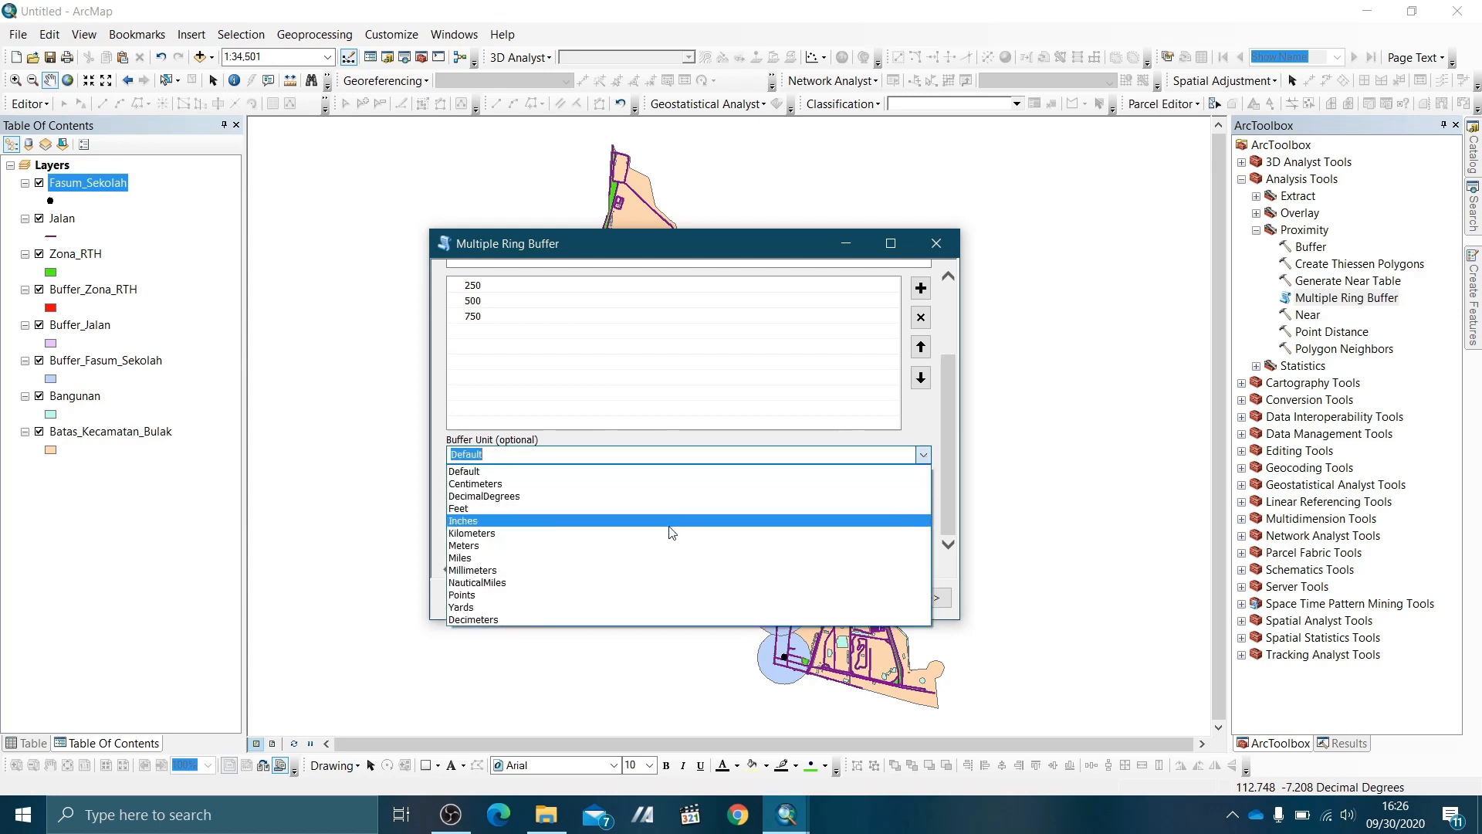
left_click(554, 546)
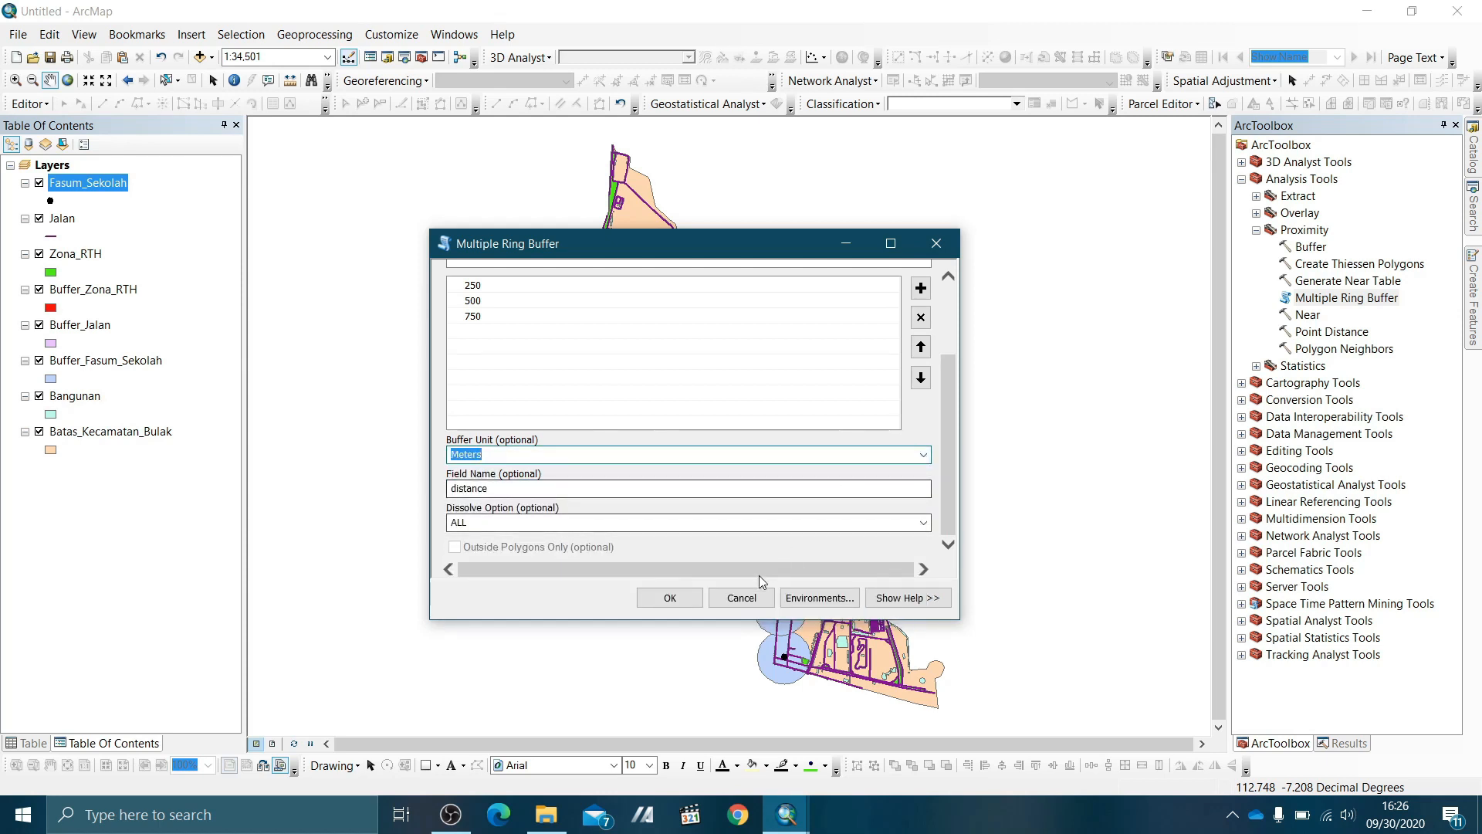
left_click(669, 599)
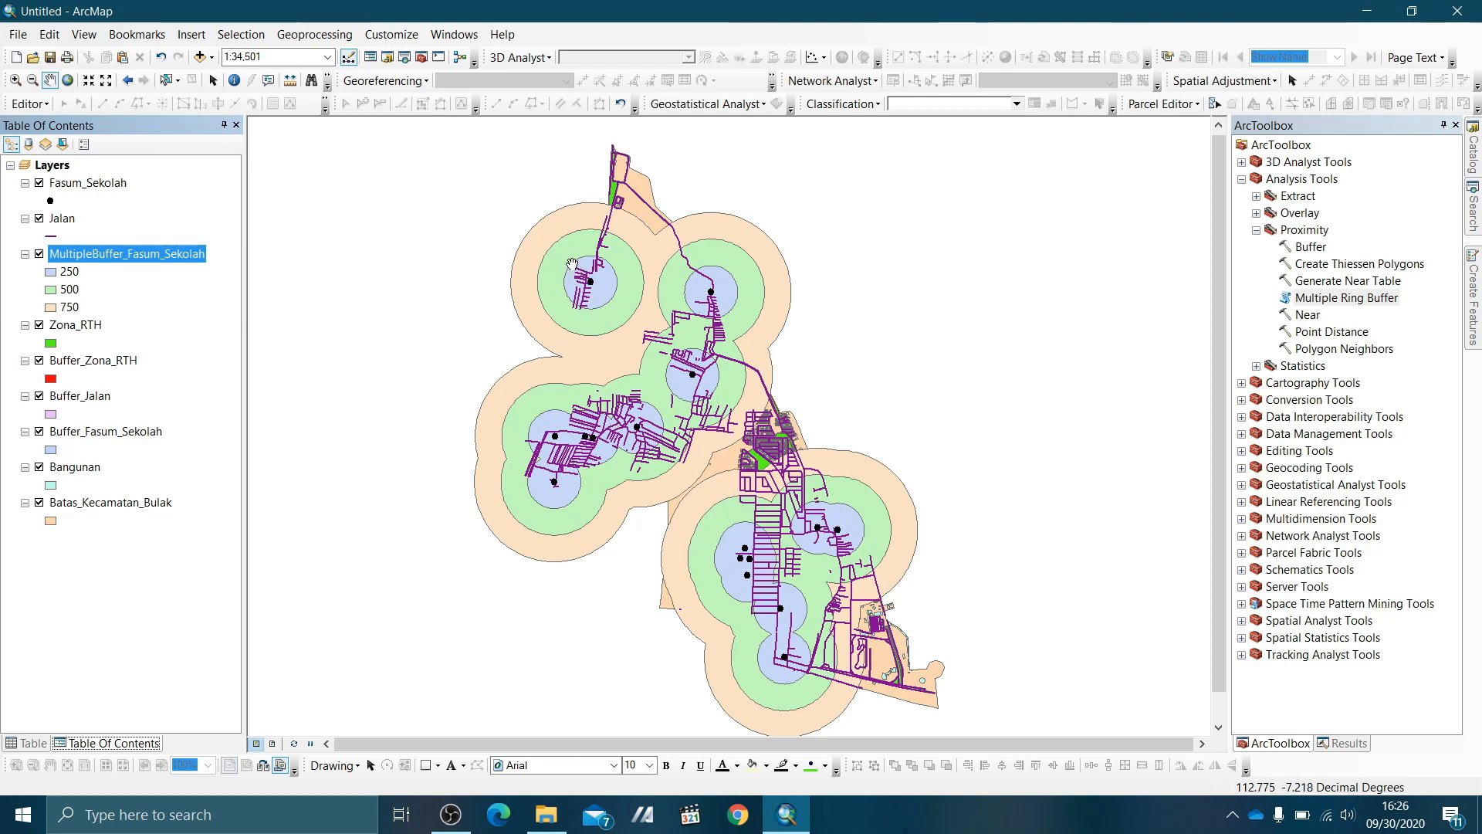
Inspect the rings around the schools up close, then return to the full extent of the Batas_Kecamatan_Bulak layer.
scroll(562, 253, "up", 3)
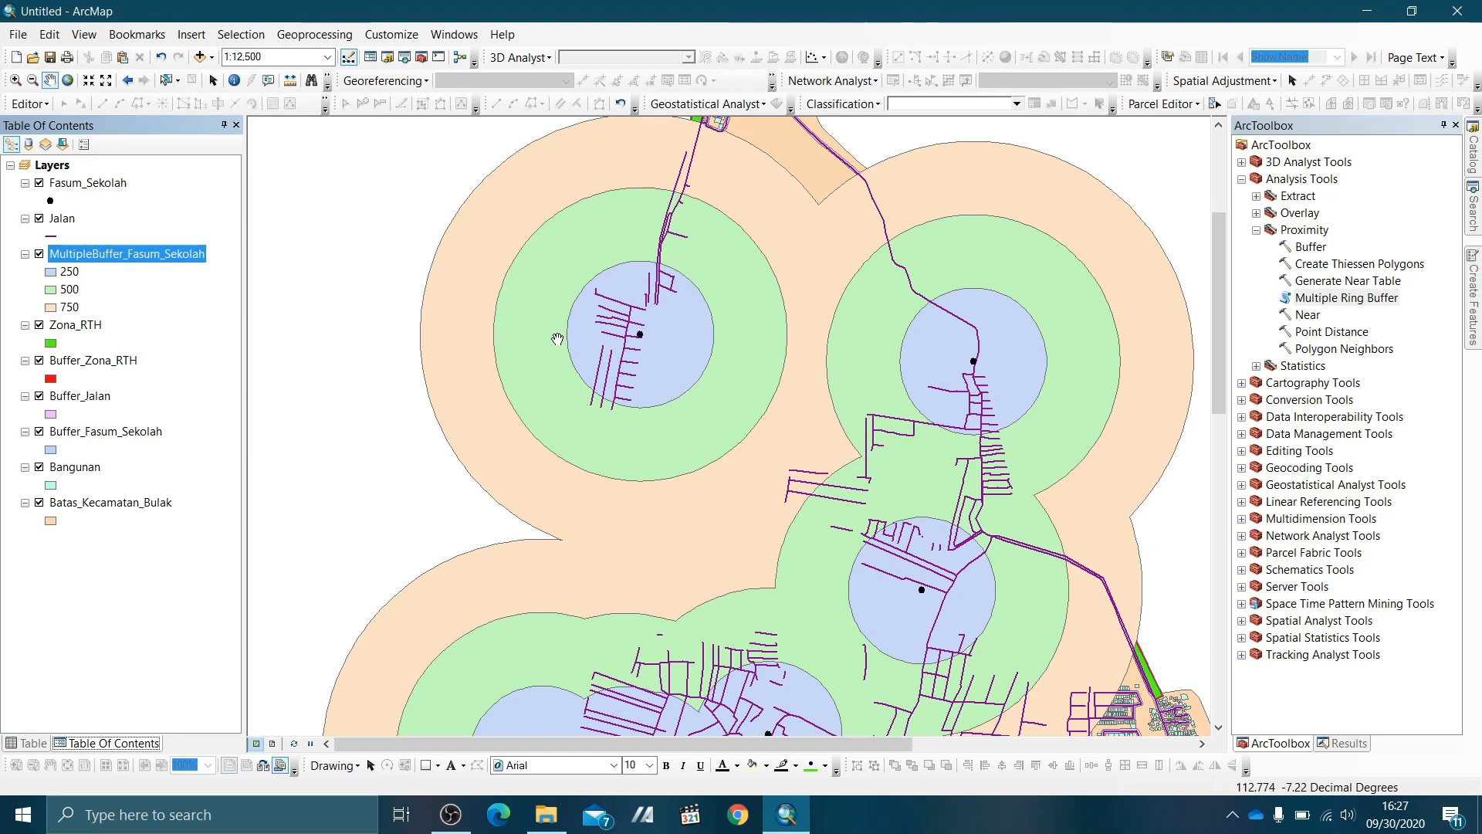
scroll(558, 339, "up", 2)
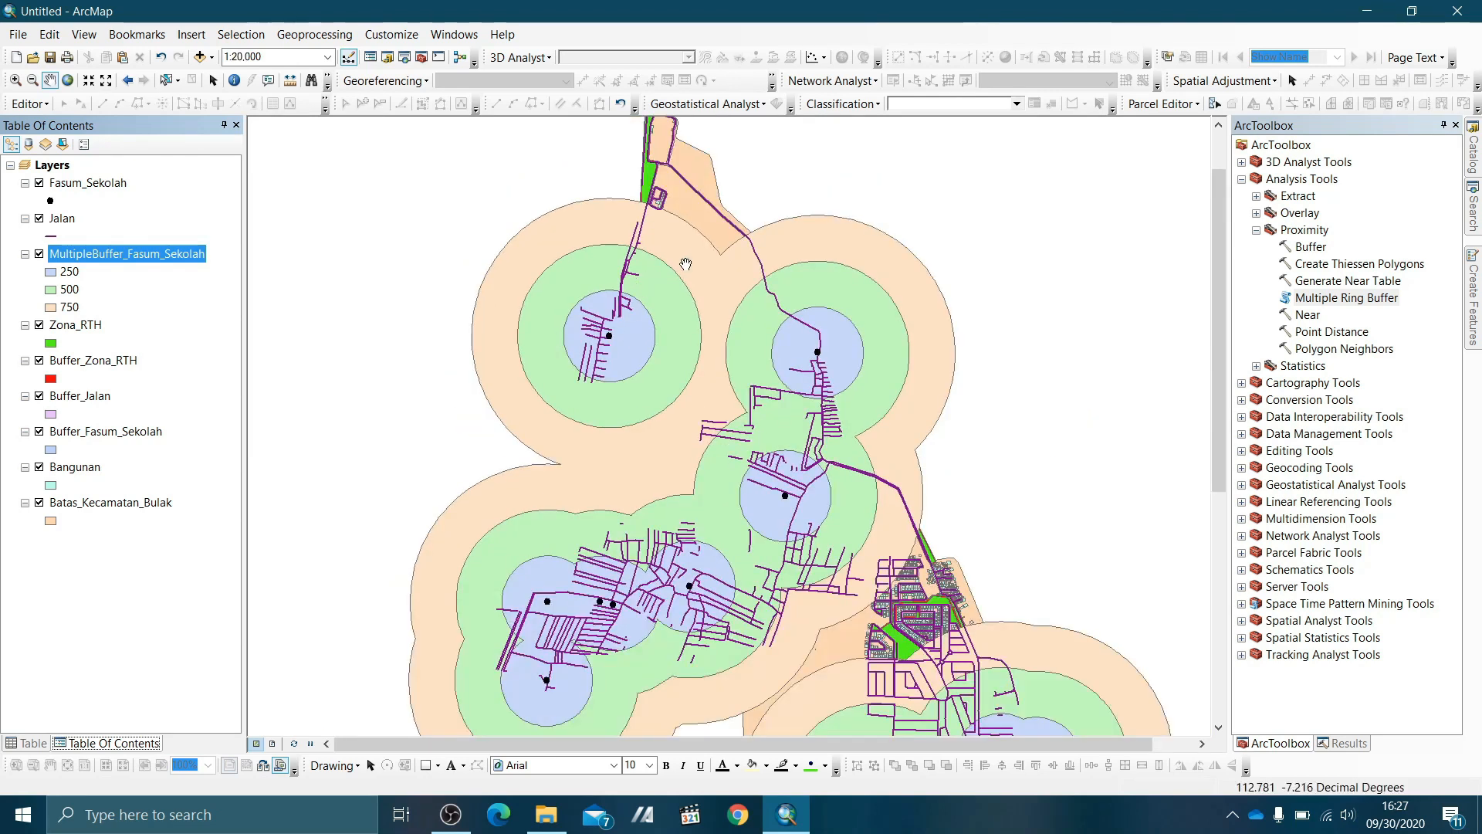
scroll(686, 264, "up", 1)
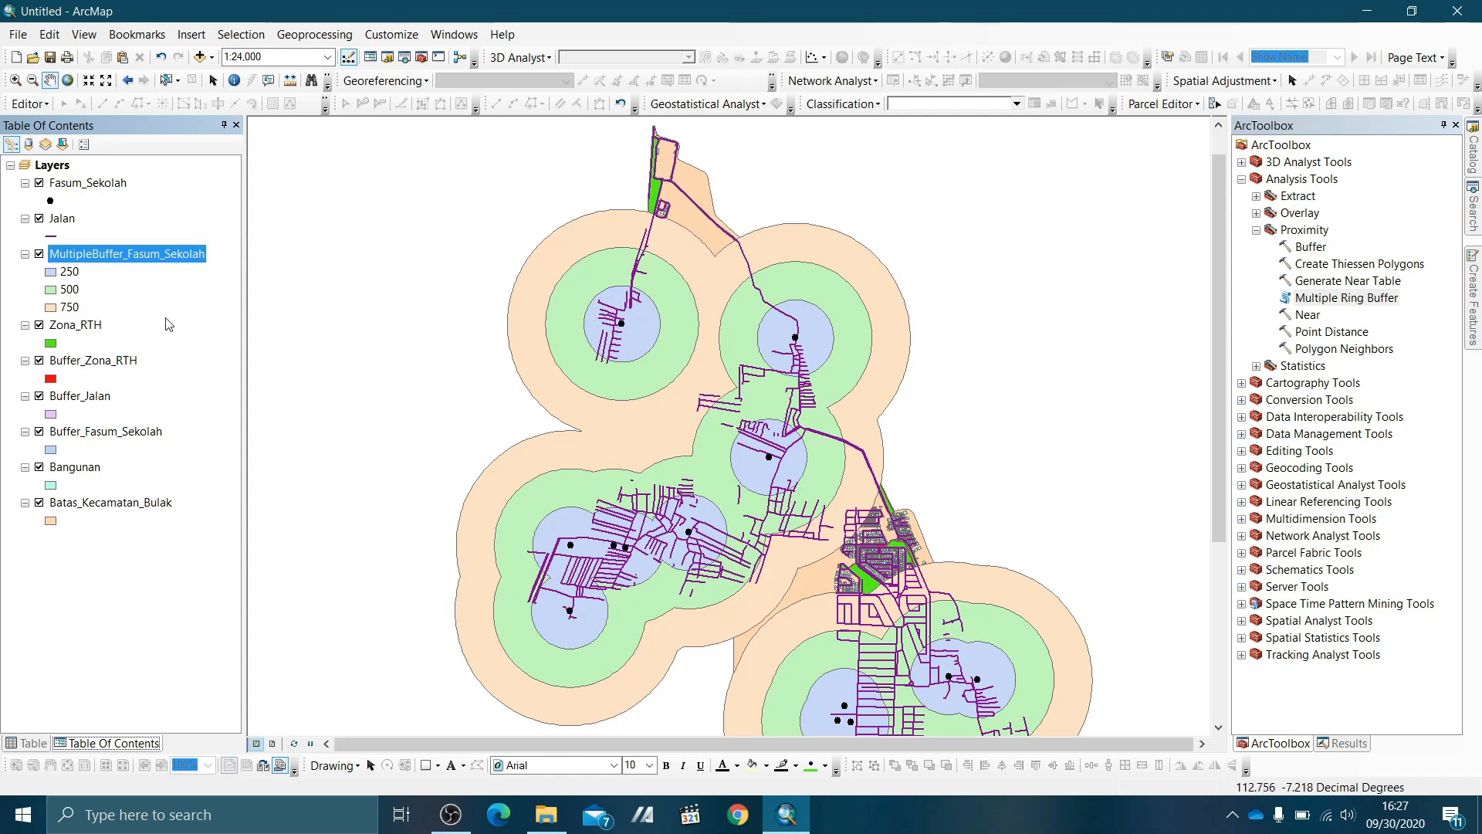
left_click(111, 508)
right_click(114, 514)
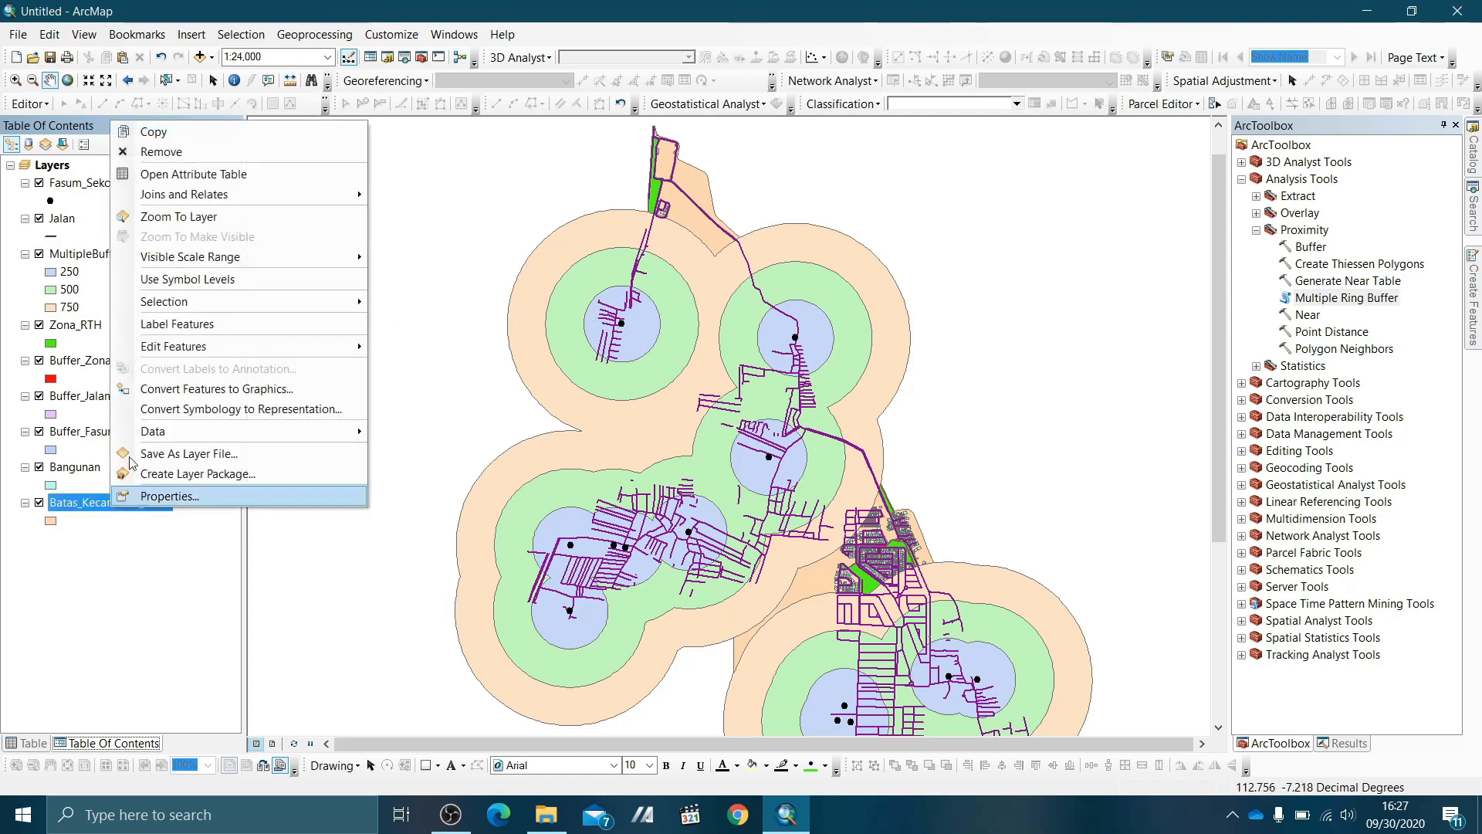
left_click(176, 228)
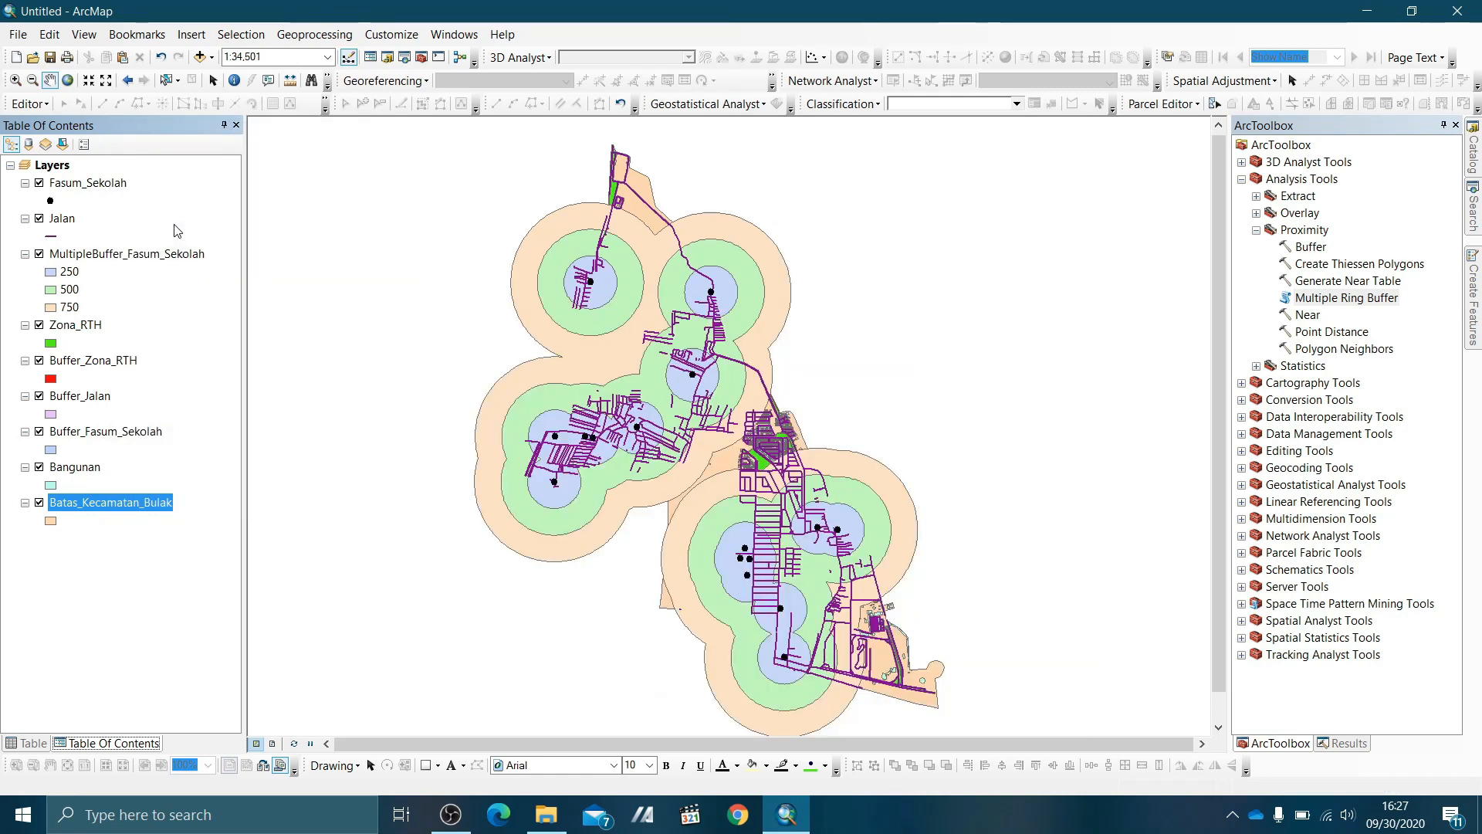